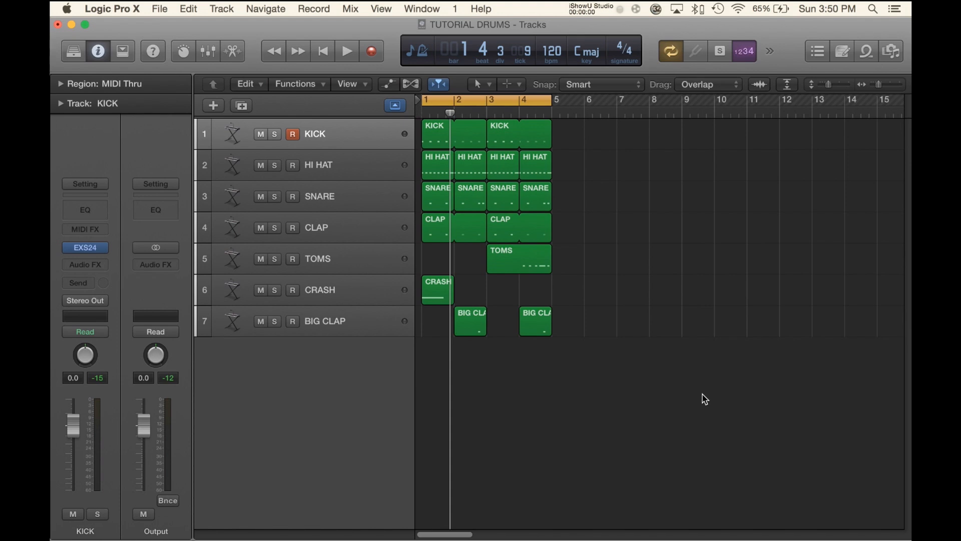
{"action": "left_click", "coordinate": [561, 440]}
{"action": "left_click", "coordinate": [541, 402]}
{"action": "left_click", "coordinate": [335, 395]}
{"action": "left_click", "coordinate": [532, 400]}
{"action": "left_click", "coordinate": [634, 402]}
{"action": "left_click", "coordinate": [380, 399]}
{"action": "left_click", "coordinate": [526, 390]}
{"action": "left_click", "coordinate": [313, 400]}
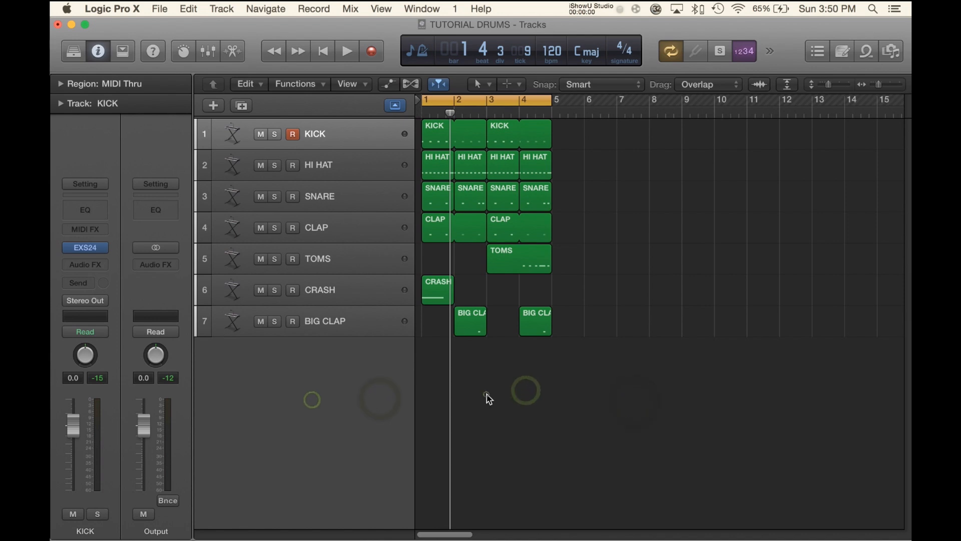
{"action": "left_click", "coordinate": [486, 394]}
{"action": "left_click", "coordinate": [366, 398]}
{"action": "left_click", "coordinate": [613, 414]}
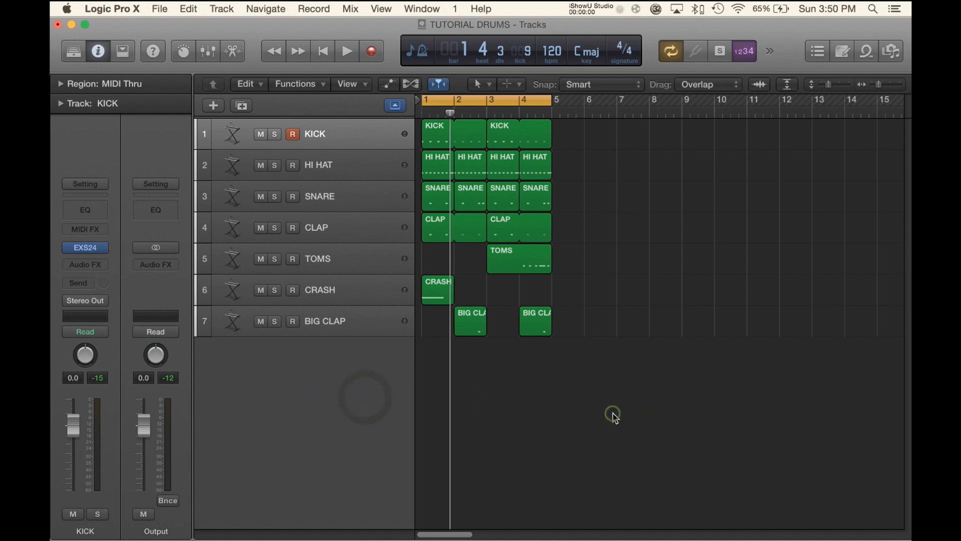
Step: Play the finished drum arrangement from the beginning of the project, then stop playback
{"action": "key", "text": "Return"}
{"action": "key", "text": "space"}
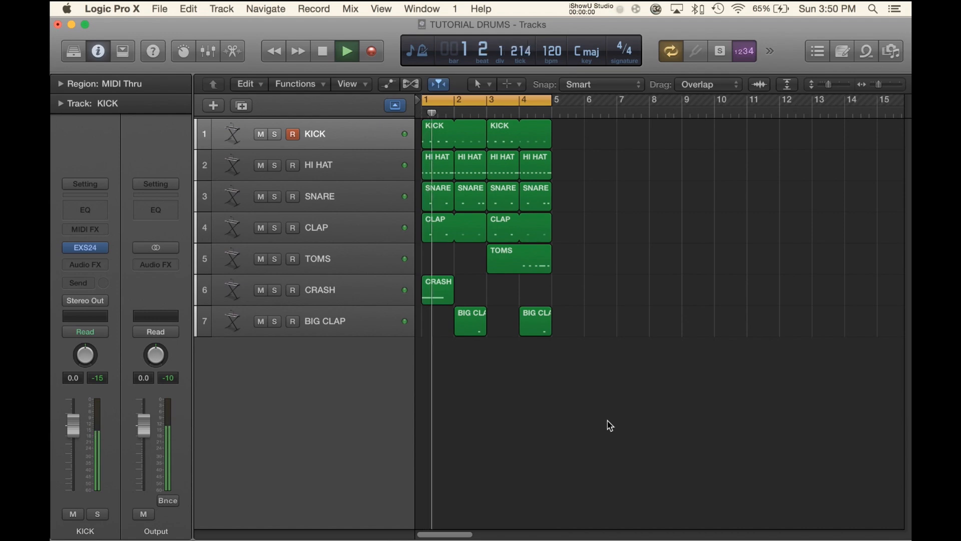
{"action": "key", "text": "space"}
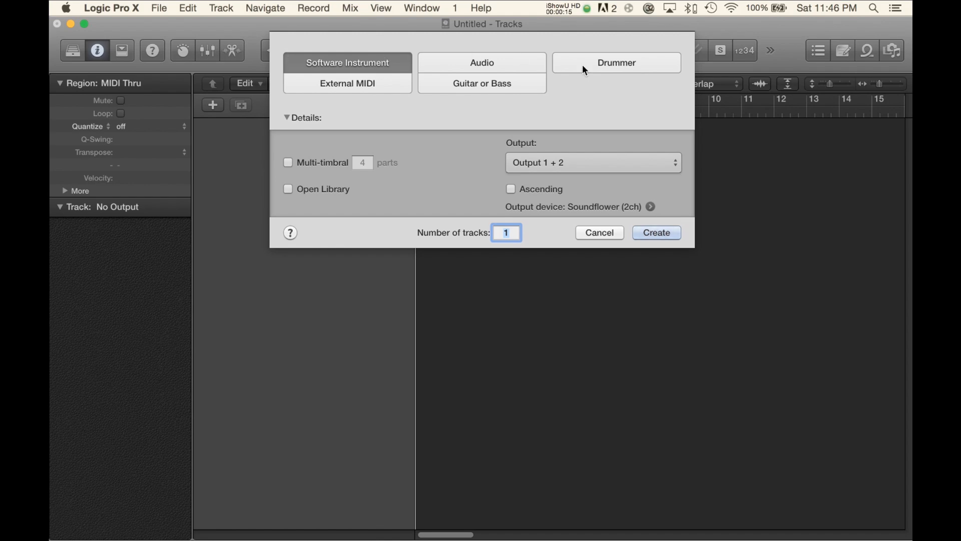
Step: Create one new Software Instrument track in the empty project
{"action": "left_click", "coordinate": [158, 8]}
{"action": "left_click", "coordinate": [158, 8]}
{"action": "left_click", "coordinate": [480, 62]}
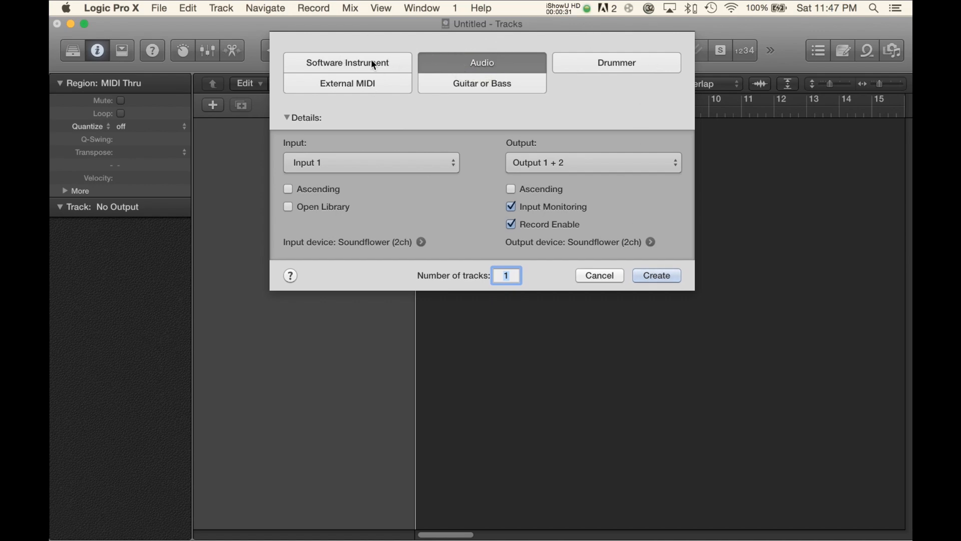
{"action": "left_click", "coordinate": [331, 61]}
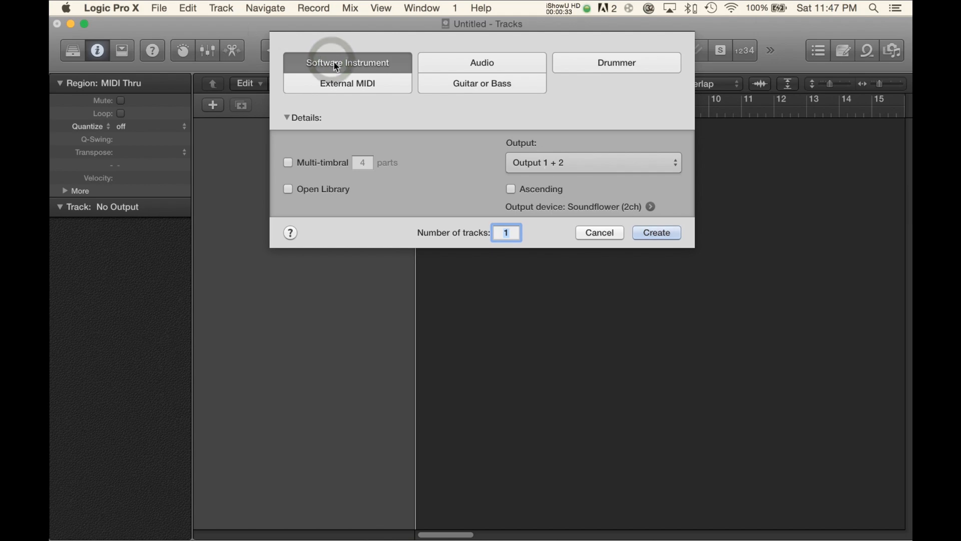
{"action": "left_click", "coordinate": [664, 231]}
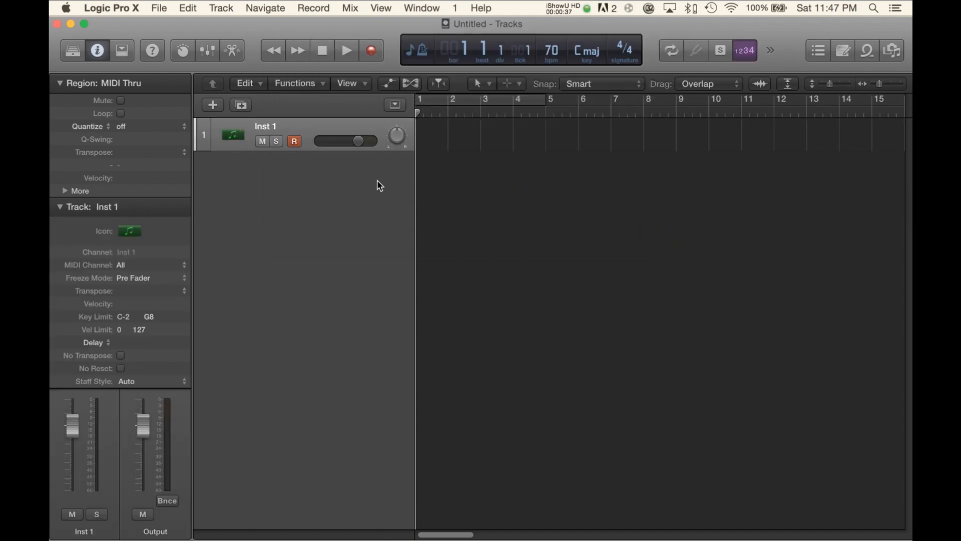
Step: Collapse the Region and Track inspector sections and rename the instrument track KICK
{"action": "left_click", "coordinate": [60, 84]}
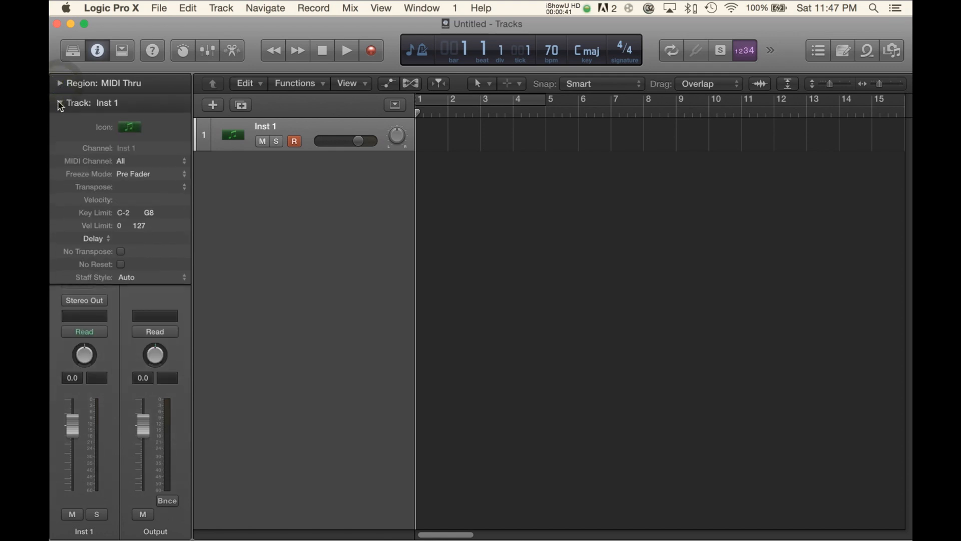
{"action": "left_click", "coordinate": [60, 103]}
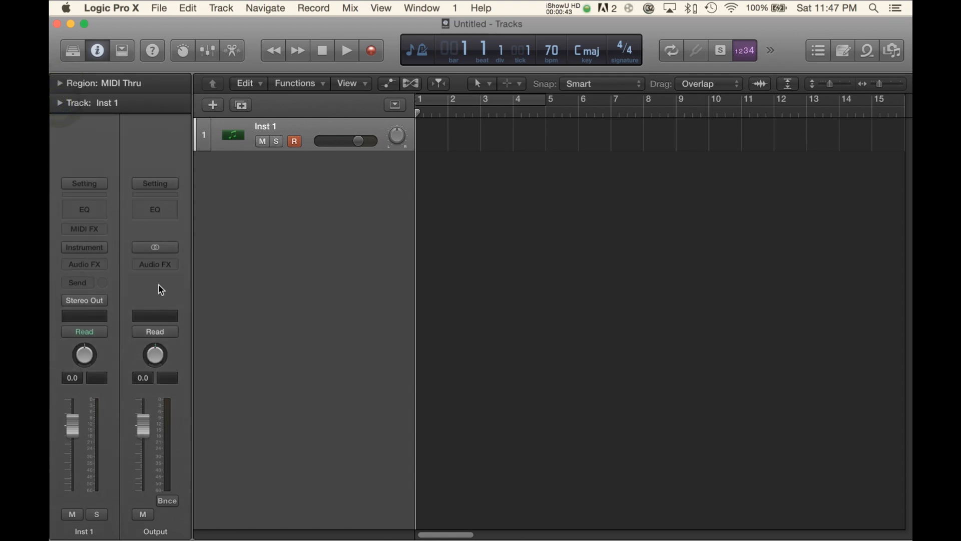
{"action": "double_click", "coordinate": [264, 130]}
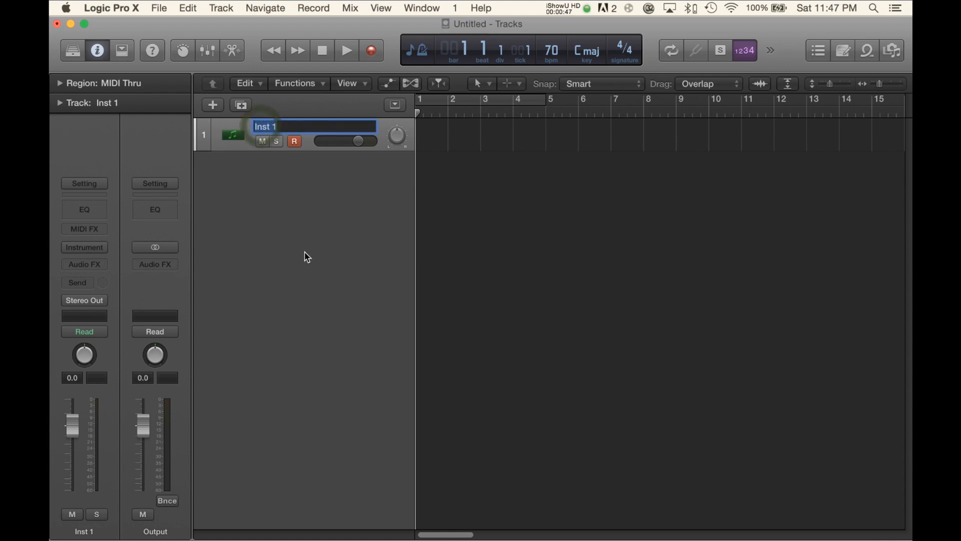
{"action": "type", "text": "KICK"}
{"action": "key", "text": "Return"}
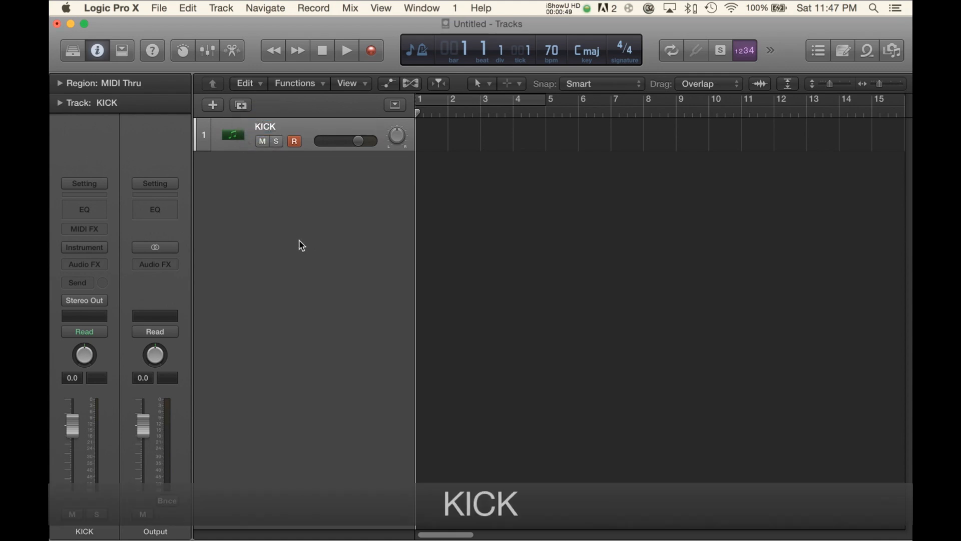
Step: Create an empty MIDI region at bar 1 of the KICK track and loop it out to bar 3
{"action": "right_click", "coordinate": [433, 135]}
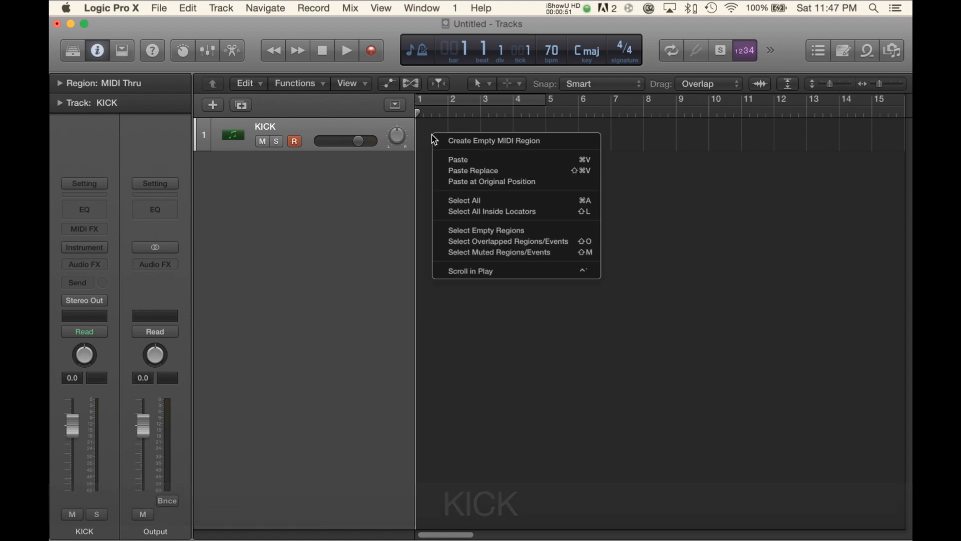
{"action": "left_click", "coordinate": [488, 145]}
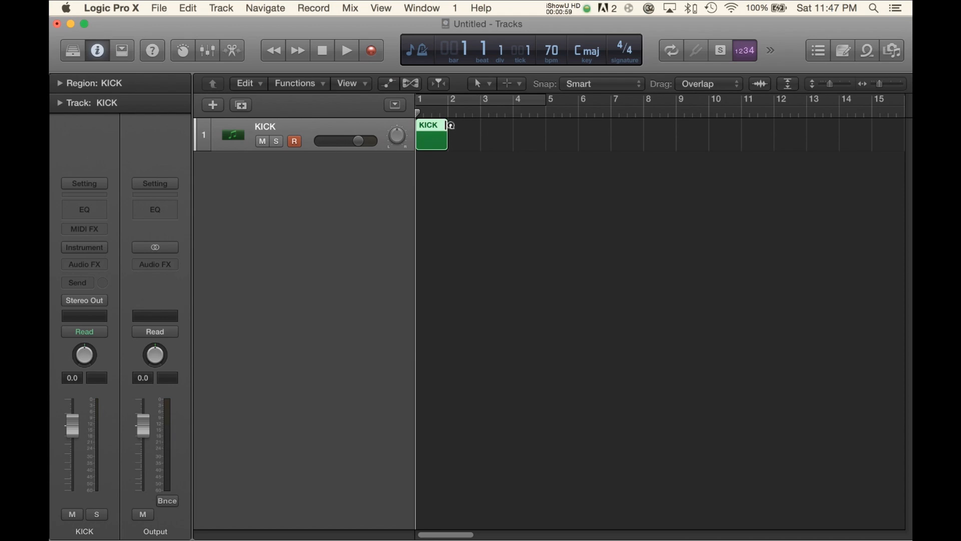
{"action": "left_click_drag", "start_coordinate": [447, 125], "coordinate": [479, 126]}
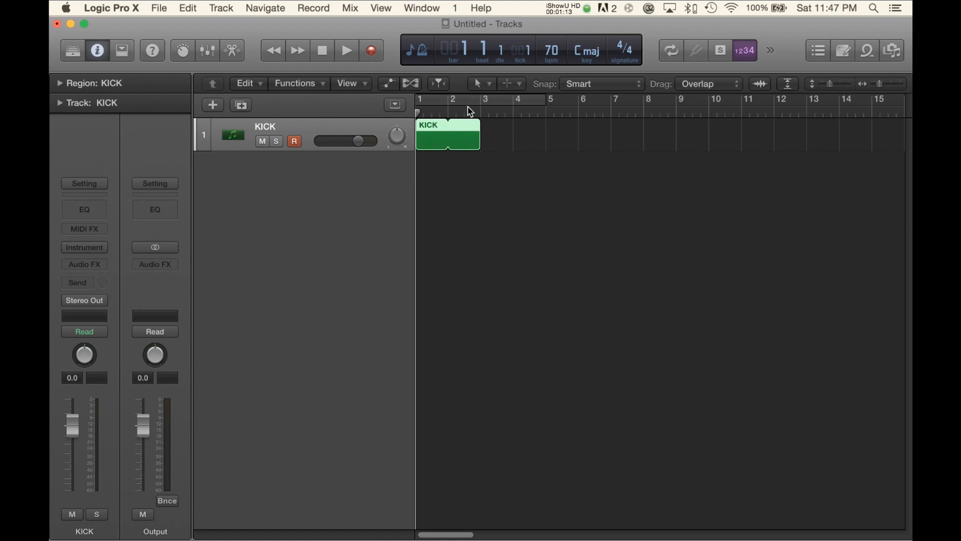
Step: Turn on cycle mode, test playback briefly, and shorten the cycle range to end at bar 3
{"action": "key", "text": "c"}
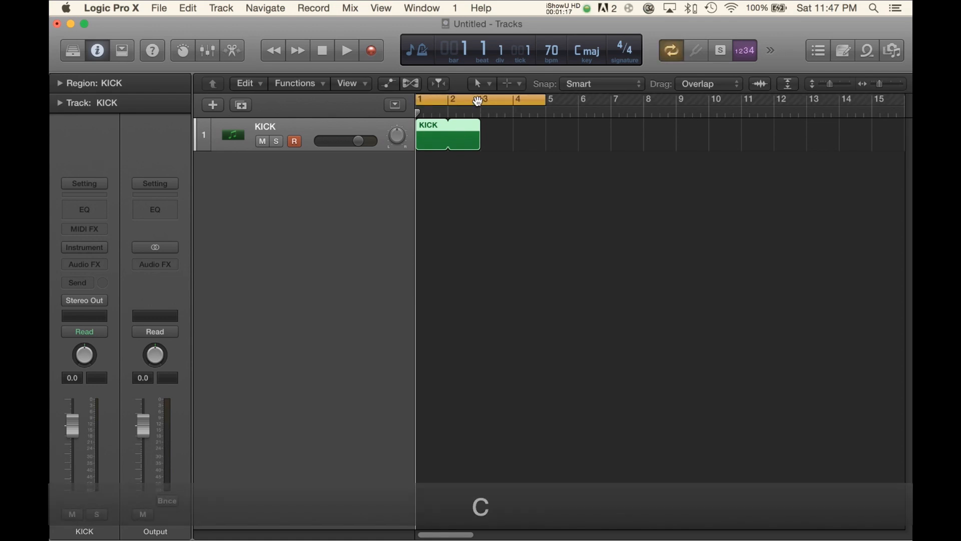
{"action": "mouse_move", "coordinate": [478, 101]}
{"action": "left_mouse_down"}
{"action": "mouse_move", "coordinate": [612, 101]}
{"action": "mouse_move", "coordinate": [505, 99]}
{"action": "mouse_move", "coordinate": [475, 80]}
{"action": "mouse_move", "coordinate": [518, 100]}
{"action": "mouse_move", "coordinate": [551, 100]}
{"action": "mouse_move", "coordinate": [482, 99]}
{"action": "left_mouse_up"}
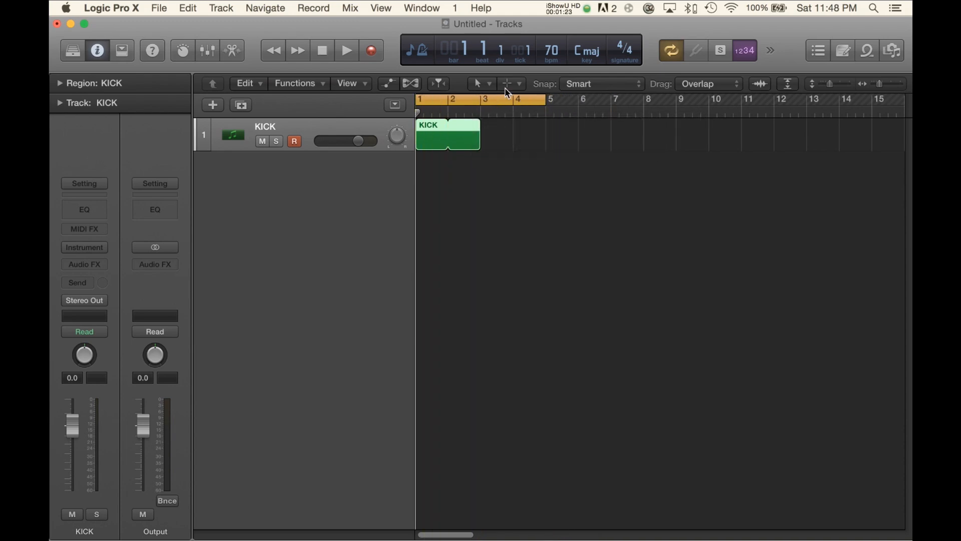
{"action": "key", "text": "space"}
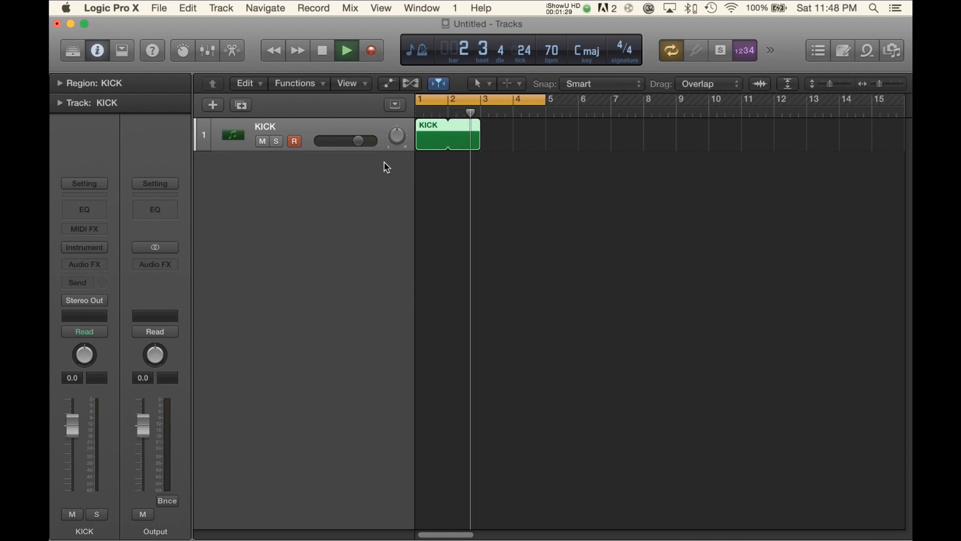
{"action": "key", "text": "space"}
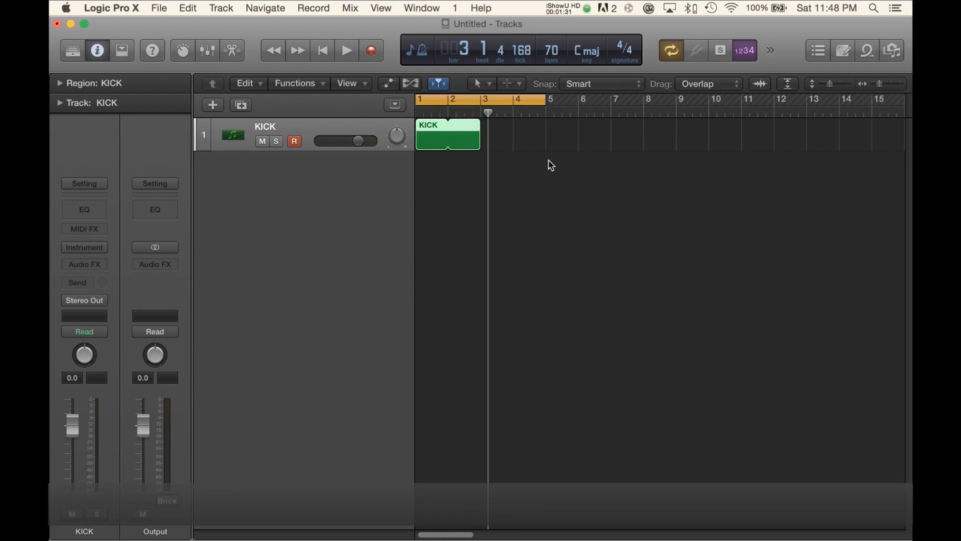
{"action": "left_click_drag", "start_coordinate": [546, 109], "coordinate": [477, 111]}
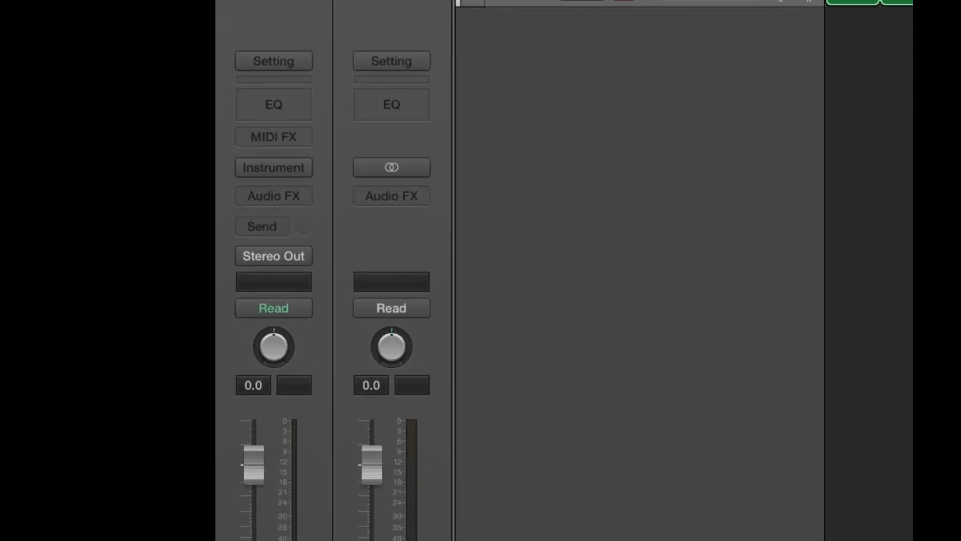
Step: Load the EXS24 sampler in stereo as the KICK track's instrument and move its window clear of the channel strip
{"action": "left_click", "coordinate": [311, 162]}
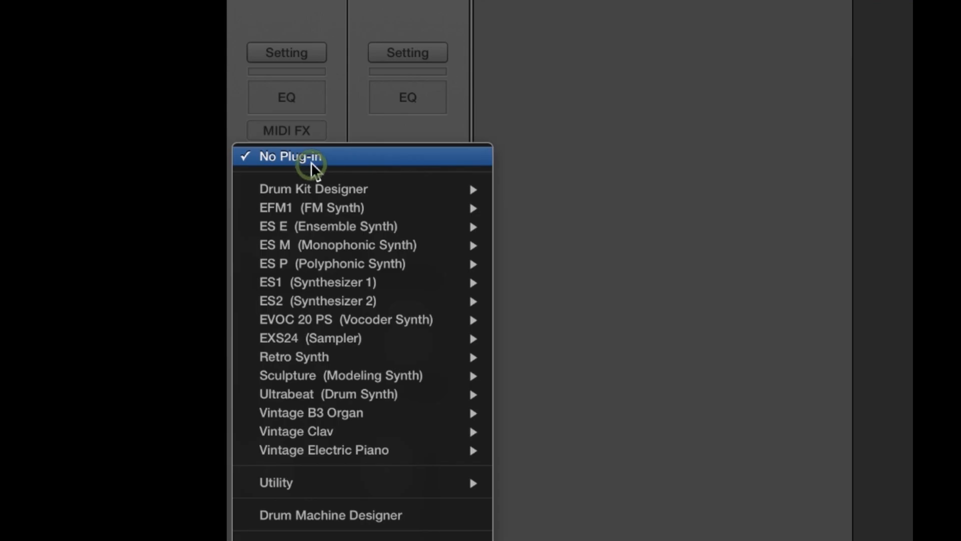
{"action": "mouse_move", "coordinate": [353, 334]}
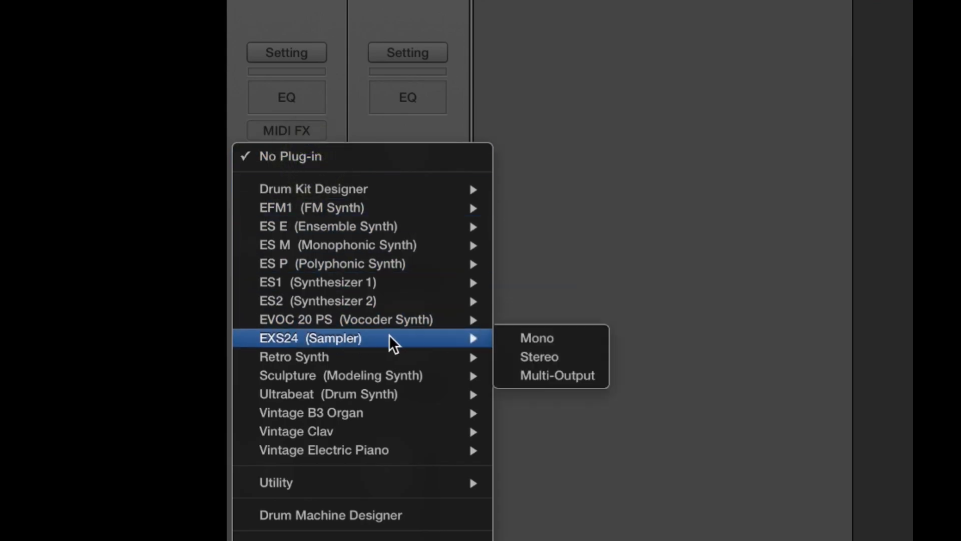
{"action": "left_click", "coordinate": [530, 356]}
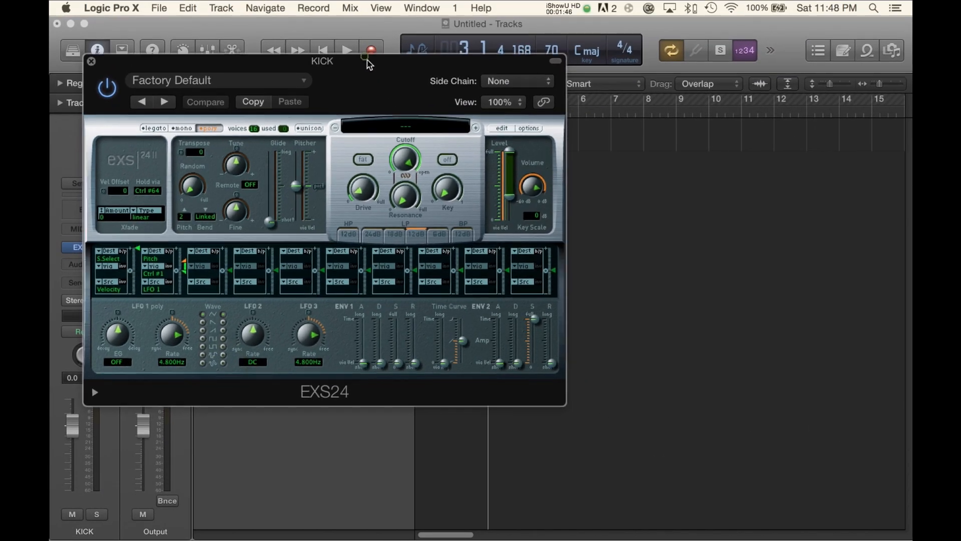
{"action": "left_click_drag", "start_coordinate": [365, 56], "coordinate": [480, 85]}
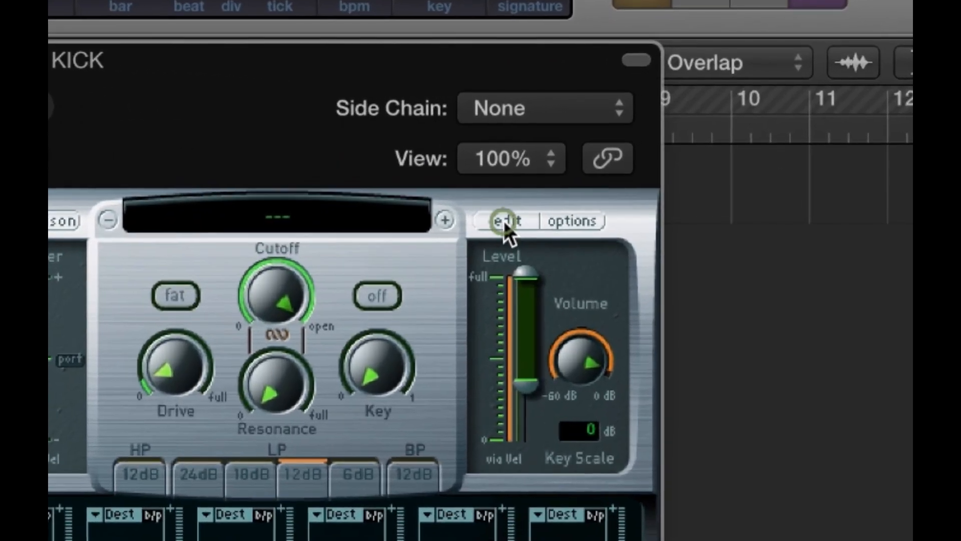
Step: Open the EXS24 Instrument Editor and reposition its window to leave room for a file browser beside it
{"action": "left_click", "coordinate": [503, 221]}
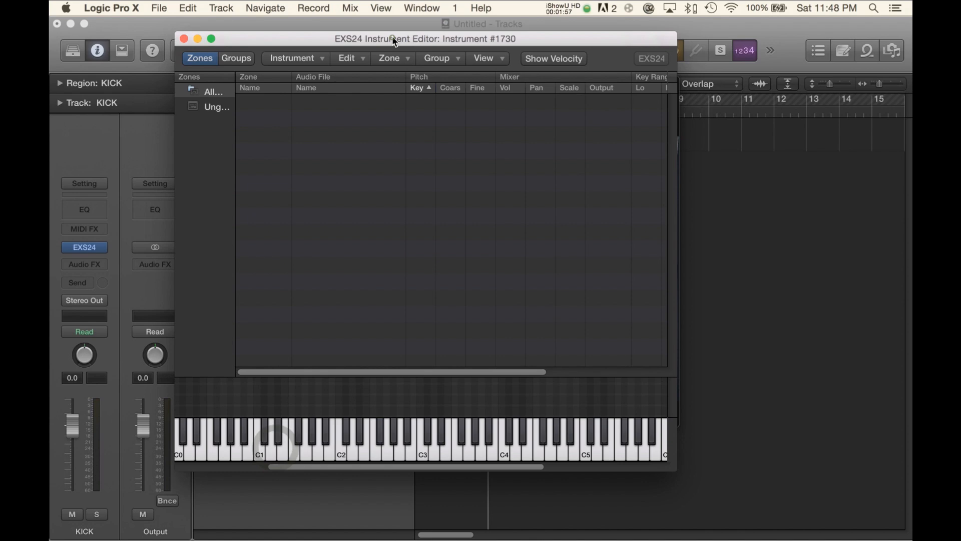
{"action": "left_click_drag", "start_coordinate": [392, 35], "coordinate": [305, 109]}
{"action": "left_click", "coordinate": [296, 82]}
{"action": "left_click", "coordinate": [208, 84]}
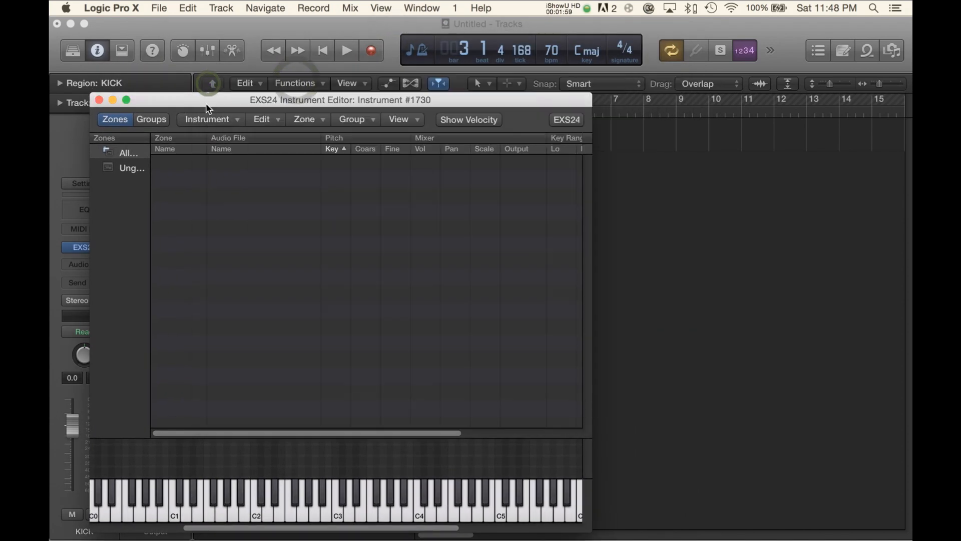
{"action": "left_click_drag", "start_coordinate": [206, 104], "coordinate": [195, 57]}
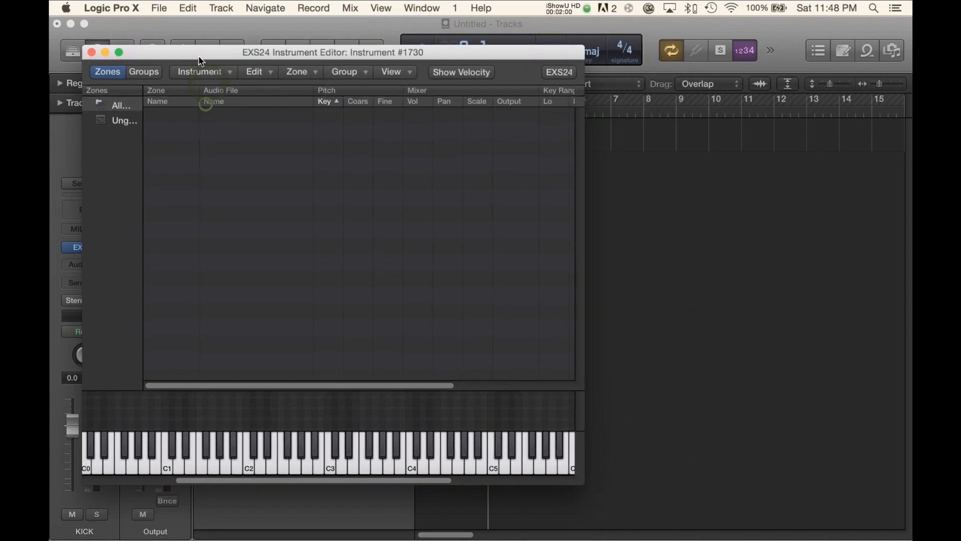
Step: Show the All Files browser beside the Instrument Editor and go to the home folder
{"action": "left_click", "coordinate": [891, 54]}
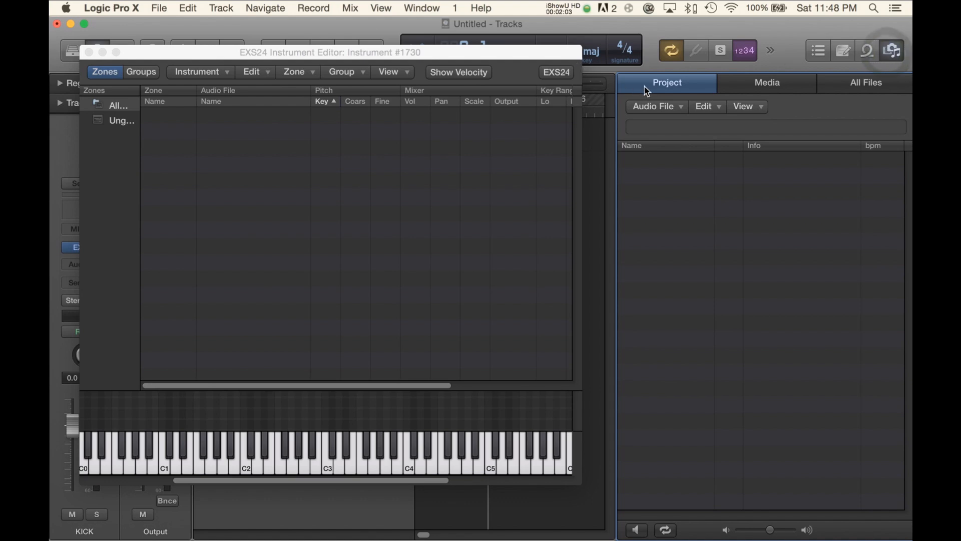
{"action": "left_click", "coordinate": [862, 86]}
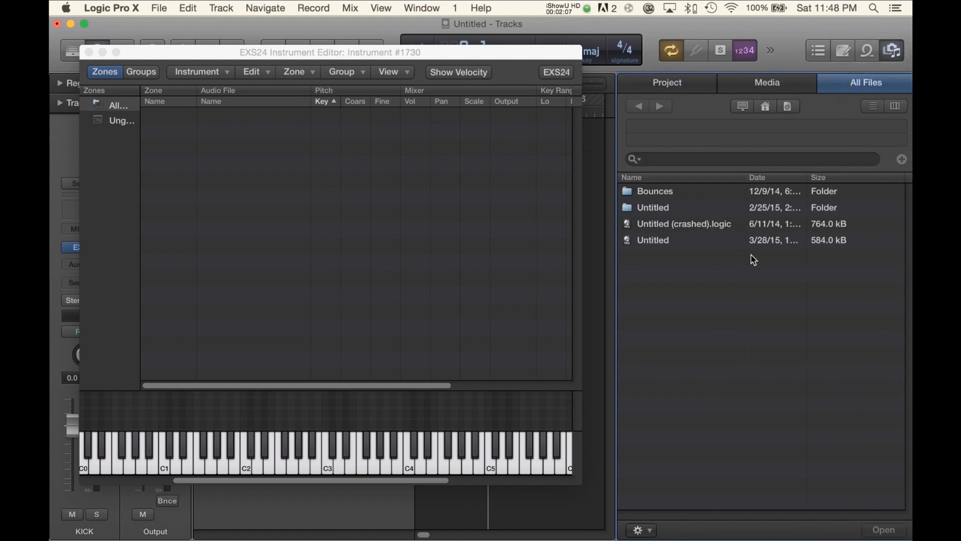
{"action": "left_click_drag", "start_coordinate": [435, 54], "coordinate": [427, 79]}
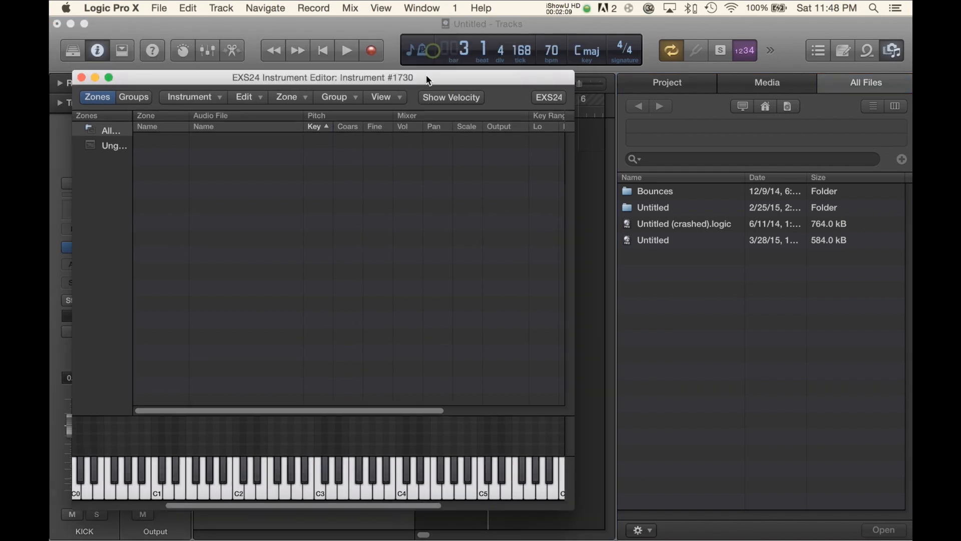
{"action": "left_click", "coordinate": [766, 109]}
{"action": "left_click", "coordinate": [766, 109]}
{"action": "left_click", "coordinate": [765, 107]}
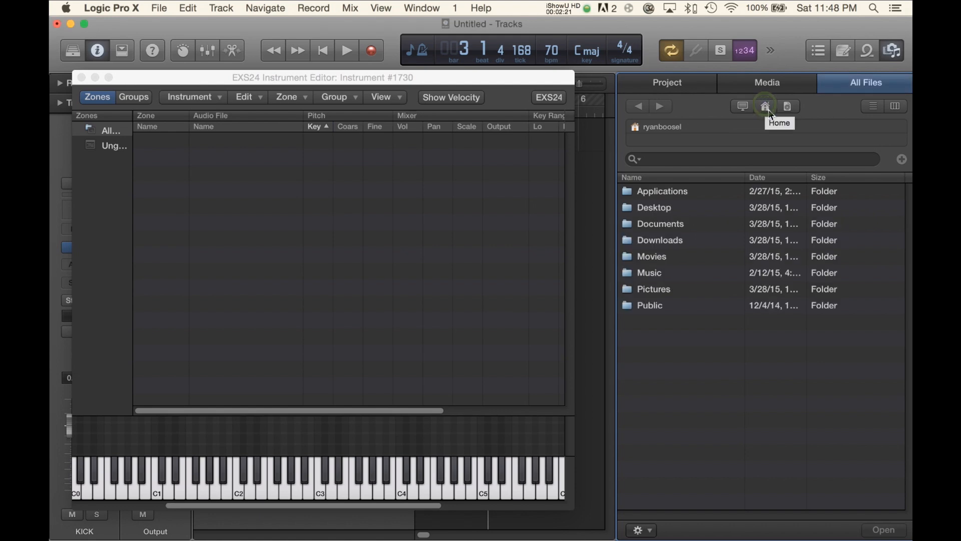
Step: Open the DRUM KITS folder inside Music > ARCADE HIGH and look through its kit folders
{"action": "double_click", "coordinate": [659, 272]}
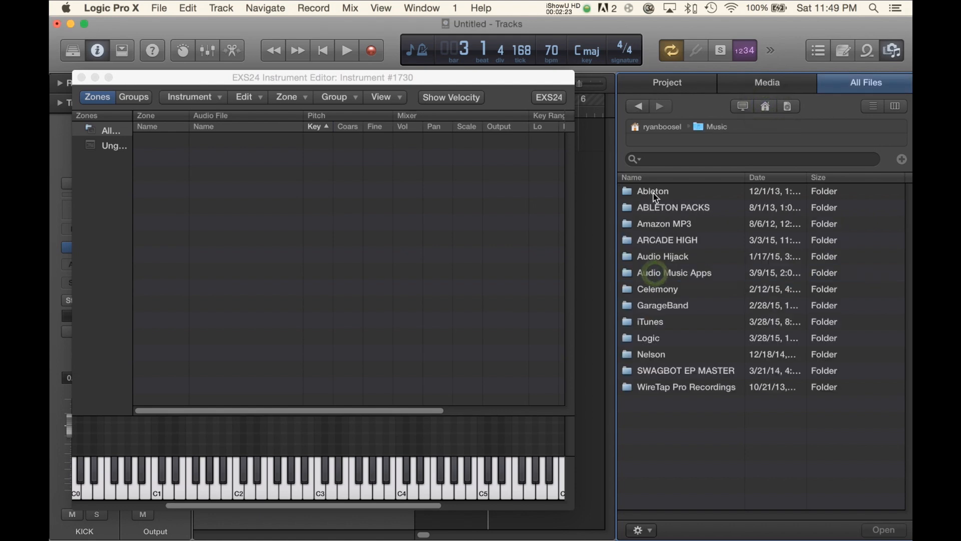
{"action": "double_click", "coordinate": [669, 241]}
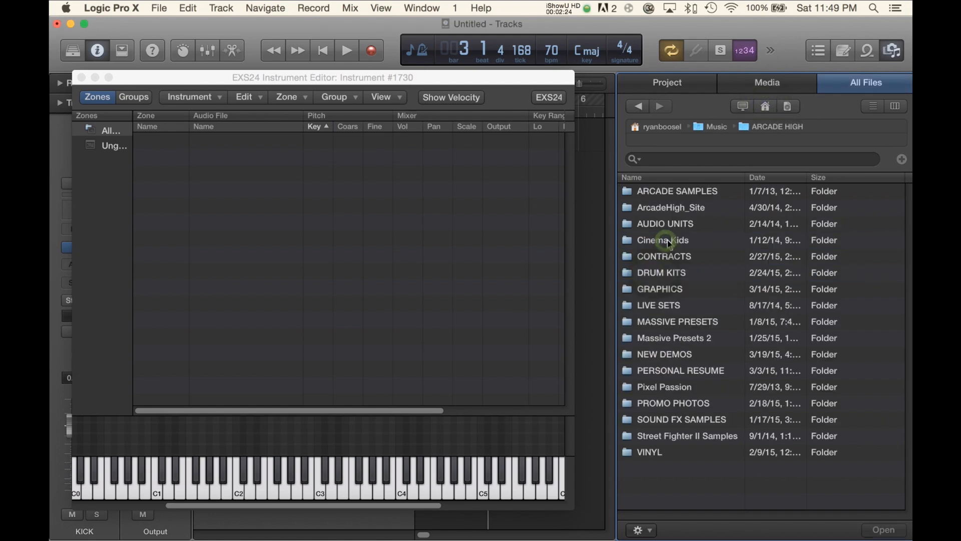
{"action": "double_click", "coordinate": [671, 273]}
{"action": "scroll", "coordinate": [672, 291], "scroll_direction": "down", "scroll_amount": 5}
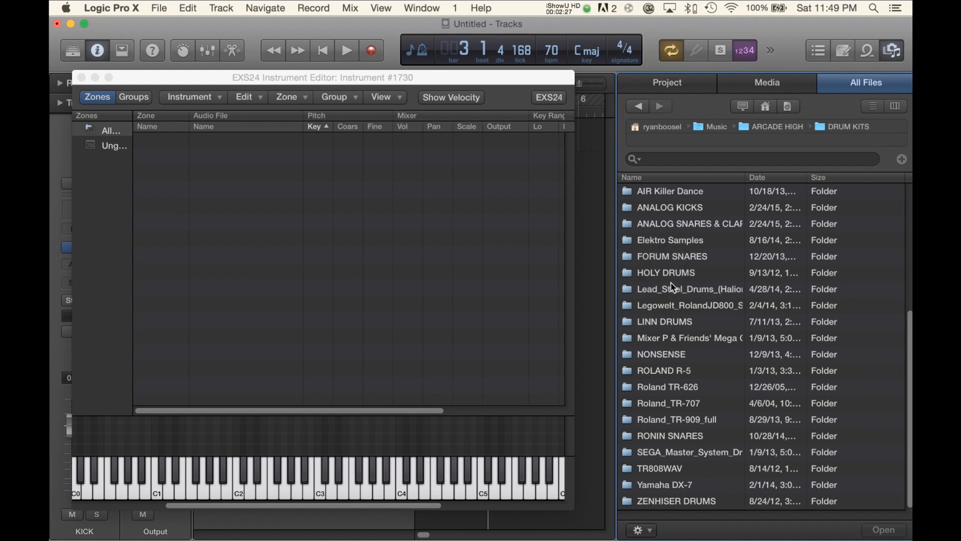
{"action": "scroll", "coordinate": [672, 285], "scroll_direction": "up", "scroll_amount": 5}
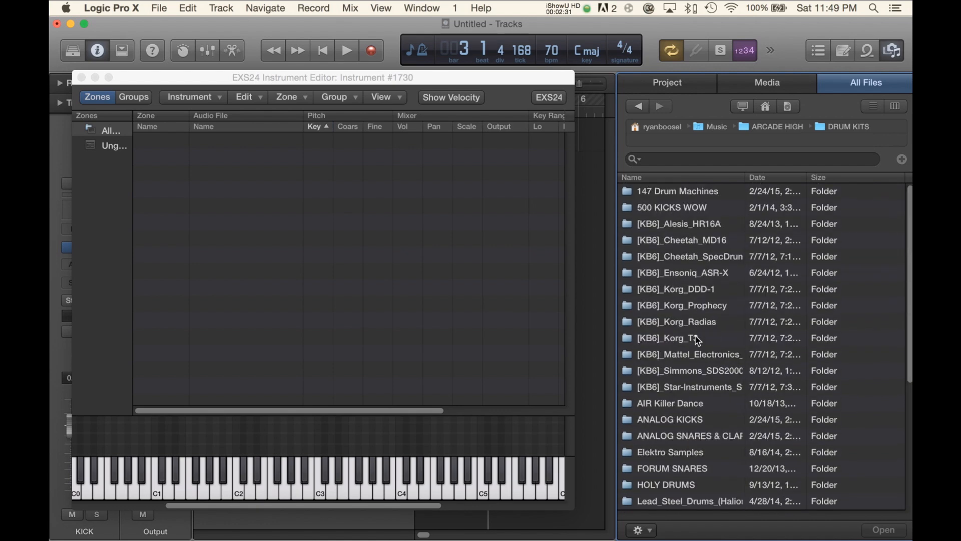
{"action": "scroll", "coordinate": [686, 421], "scroll_direction": "down", "scroll_amount": 4}
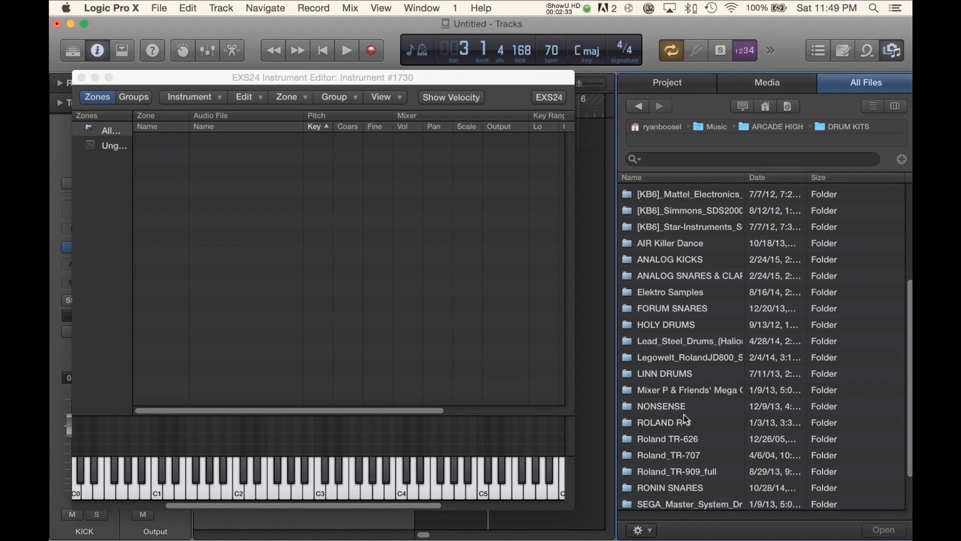
Step: Open the BASS DRUMS folder inside HOLY DRUMS
{"action": "double_click", "coordinate": [657, 330]}
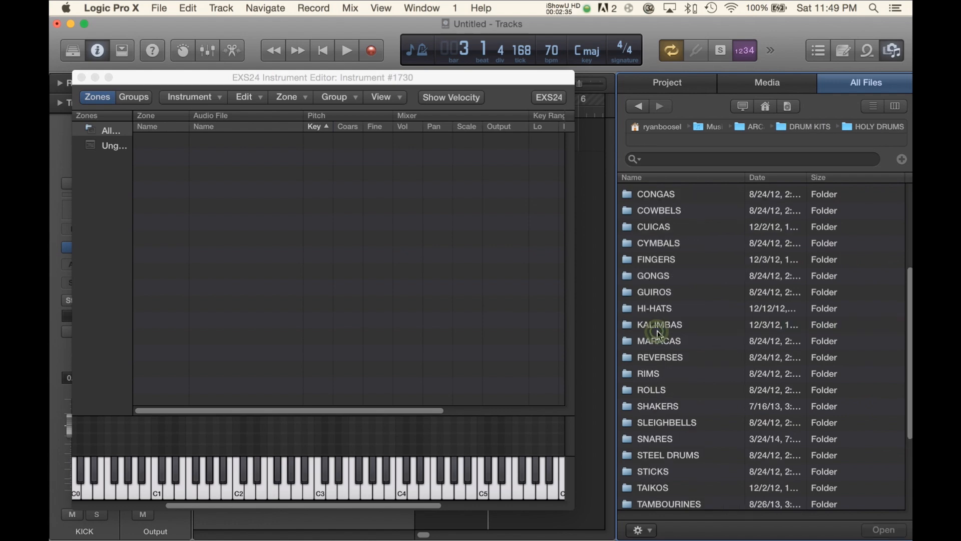
{"action": "scroll", "coordinate": [663, 320], "scroll_direction": "up", "scroll_amount": 4}
{"action": "left_click", "coordinate": [668, 223]}
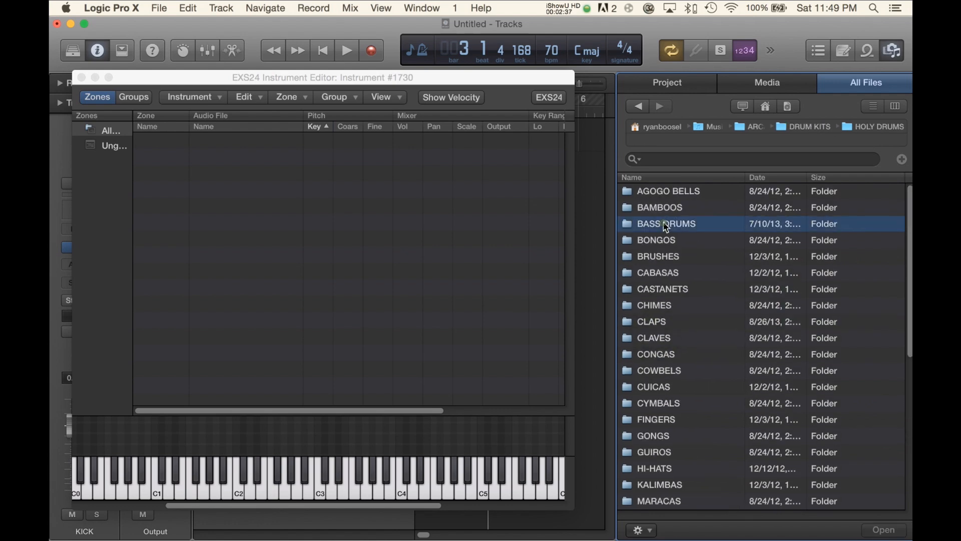
{"action": "double_click", "coordinate": [664, 223]}
Step: Audition the bass drum samples DM-BD 0146.wav to DM-BD 0149.wav and select DM-BD 0146.wav
{"action": "scroll", "coordinate": [714, 263], "scroll_direction": "down", "scroll_amount": 20}
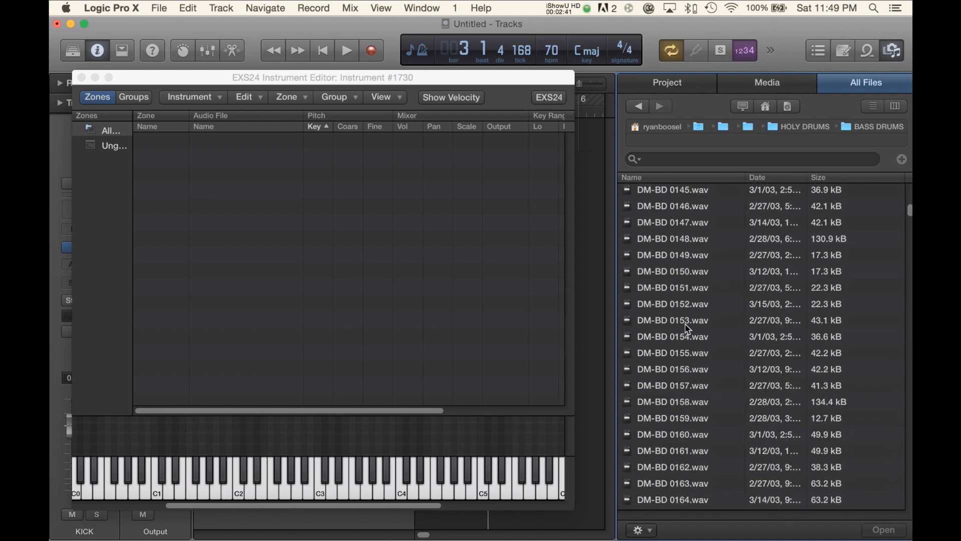
{"action": "left_click", "coordinate": [674, 207]}
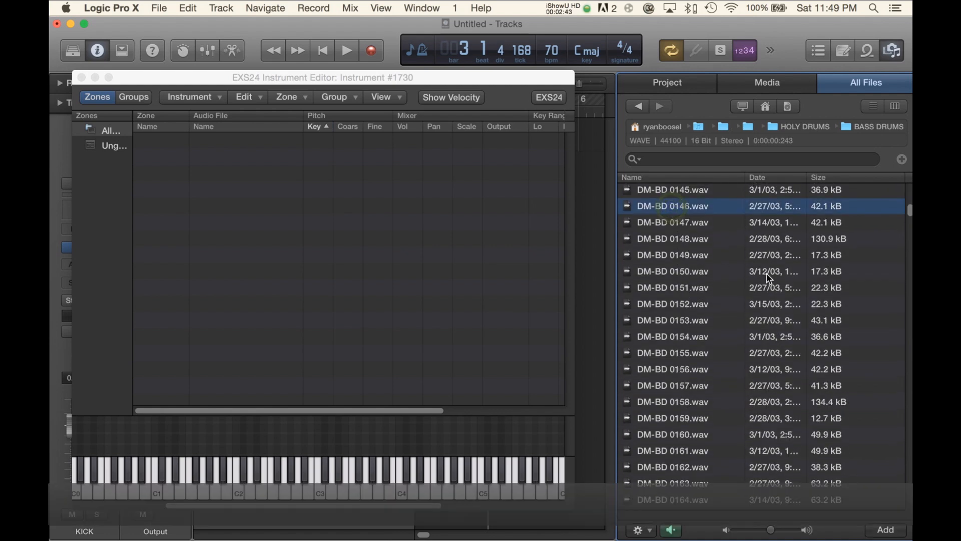
{"action": "left_click", "coordinate": [682, 220]}
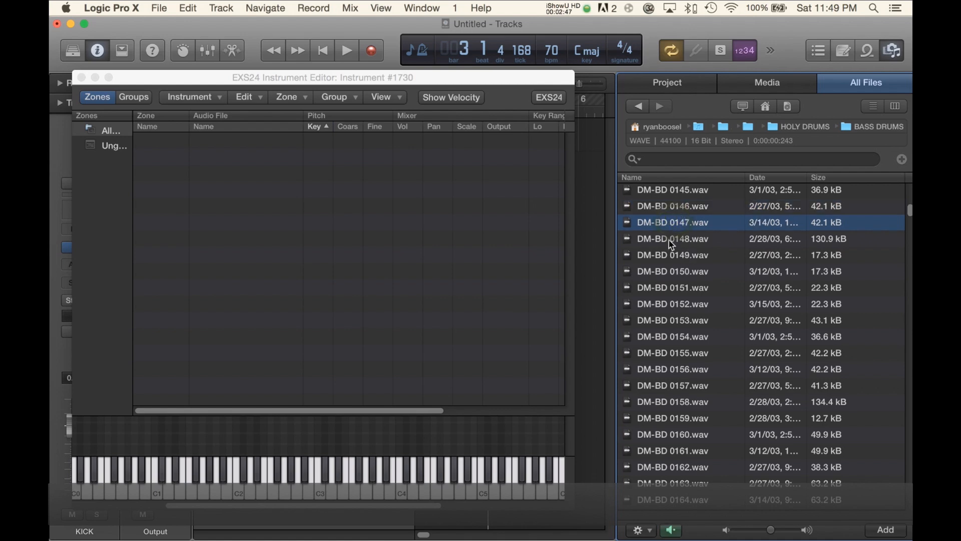
{"action": "left_click", "coordinate": [672, 240]}
{"action": "left_click", "coordinate": [674, 207]}
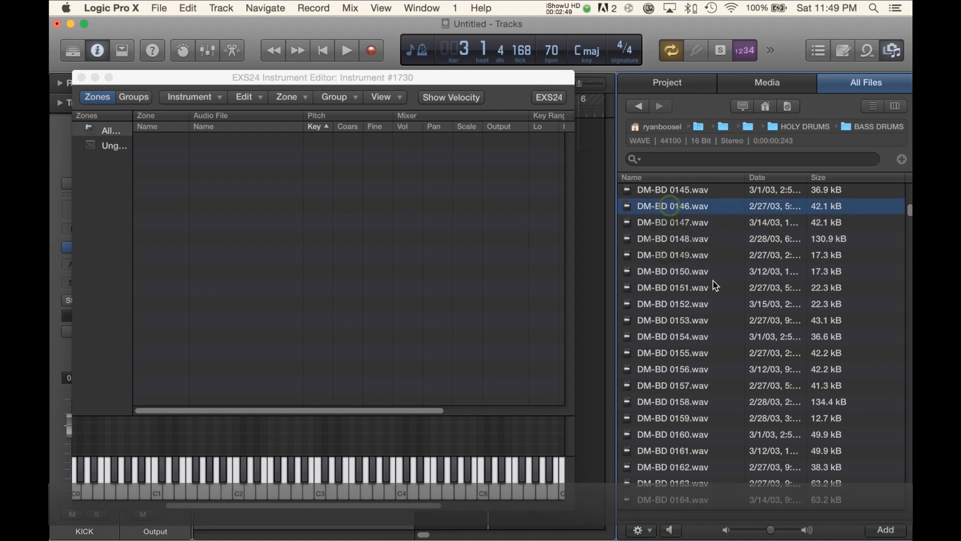
{"action": "left_click", "coordinate": [675, 254]}
{"action": "left_click", "coordinate": [678, 208]}
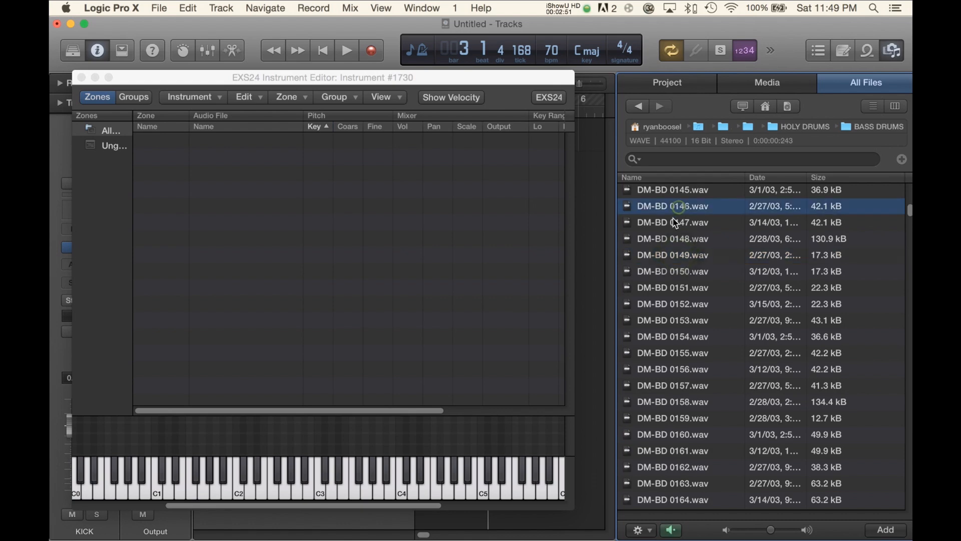
Step: Map DM-BD 0146.wav to key C1 as a new zone and play that key to test it
{"action": "left_click_drag", "start_coordinate": [690, 205], "coordinate": [154, 488]}
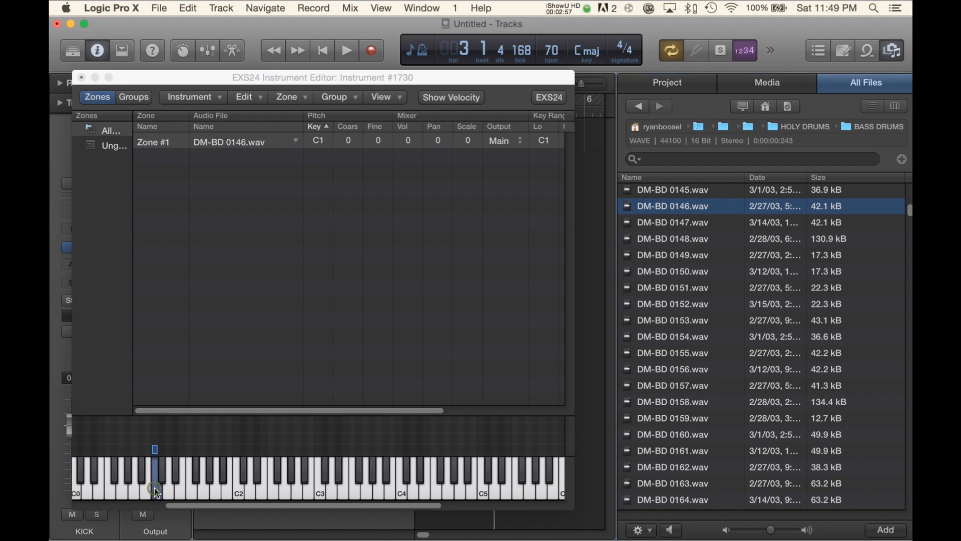
{"action": "left_click", "coordinate": [155, 484]}
{"action": "left_click_drag", "start_coordinate": [212, 505], "coordinate": [182, 504]}
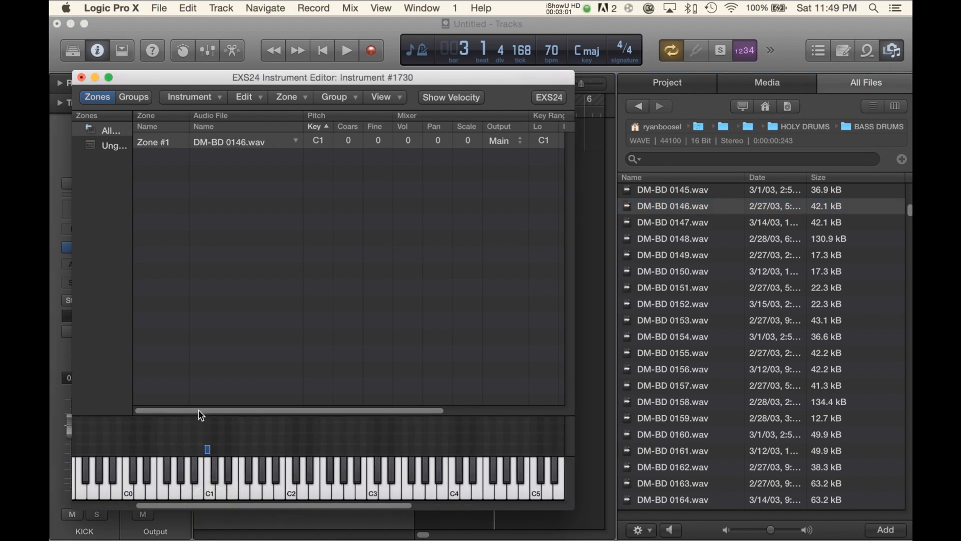
Step: Turn off the Pitch and 1Shot playback options for the C1 kick zone
{"action": "left_click_drag", "start_coordinate": [208, 411], "coordinate": [349, 412]}
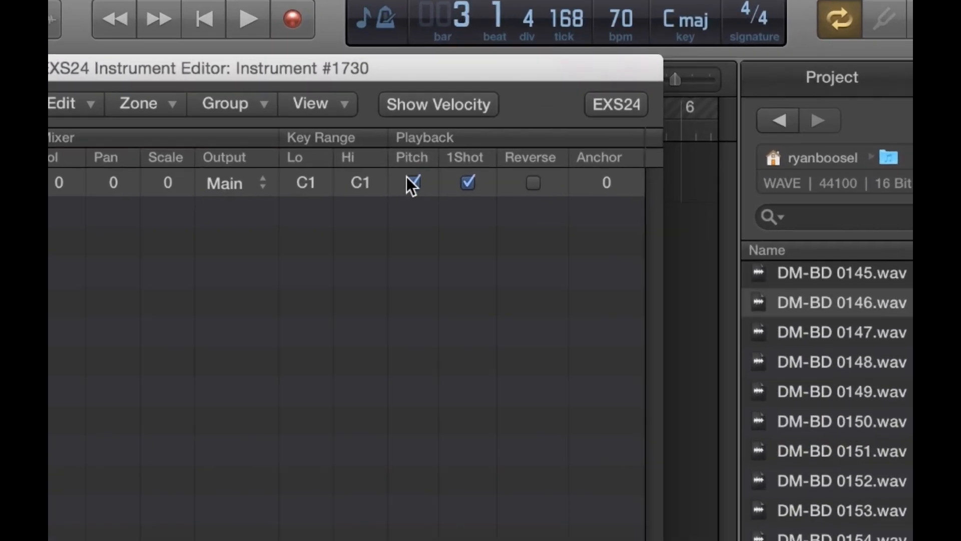
{"action": "left_click", "coordinate": [411, 183]}
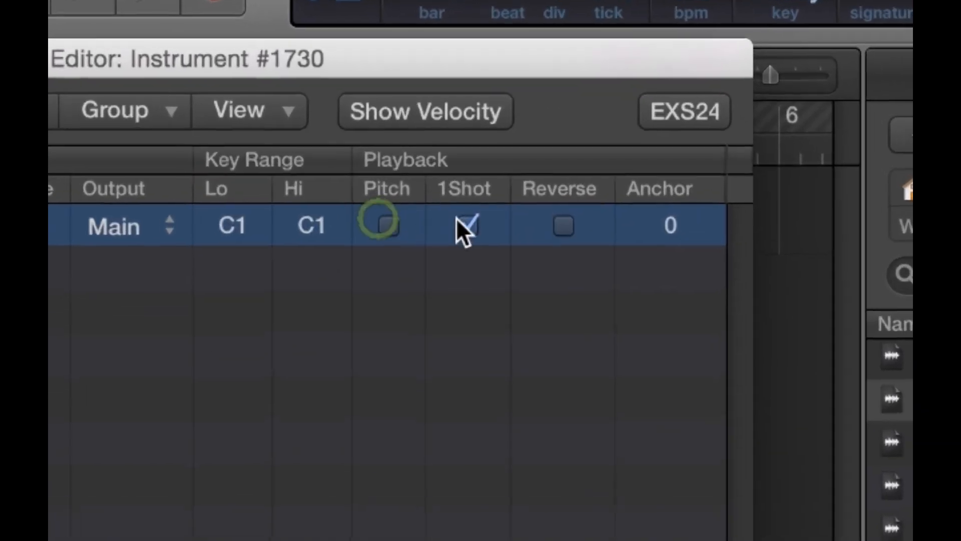
{"action": "left_click", "coordinate": [467, 183]}
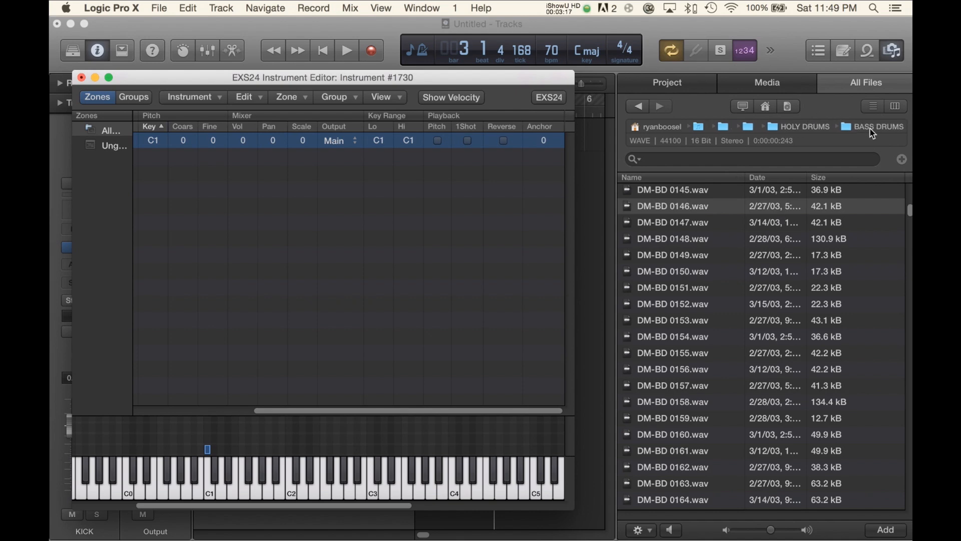
Step: Return the file browser to the DRUM KITS folder by way of ARCADE HIGH
{"action": "left_click", "coordinate": [816, 127]}
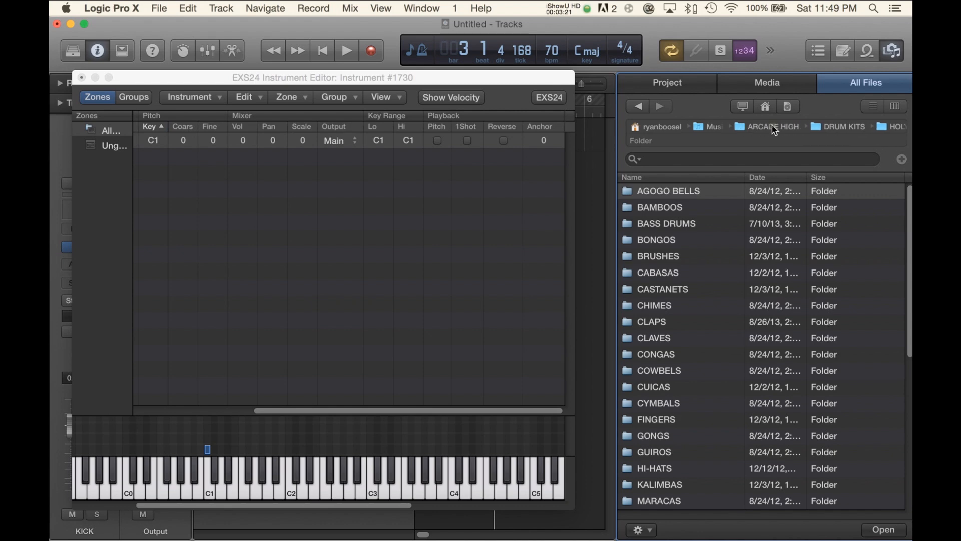
{"action": "left_click", "coordinate": [771, 128]}
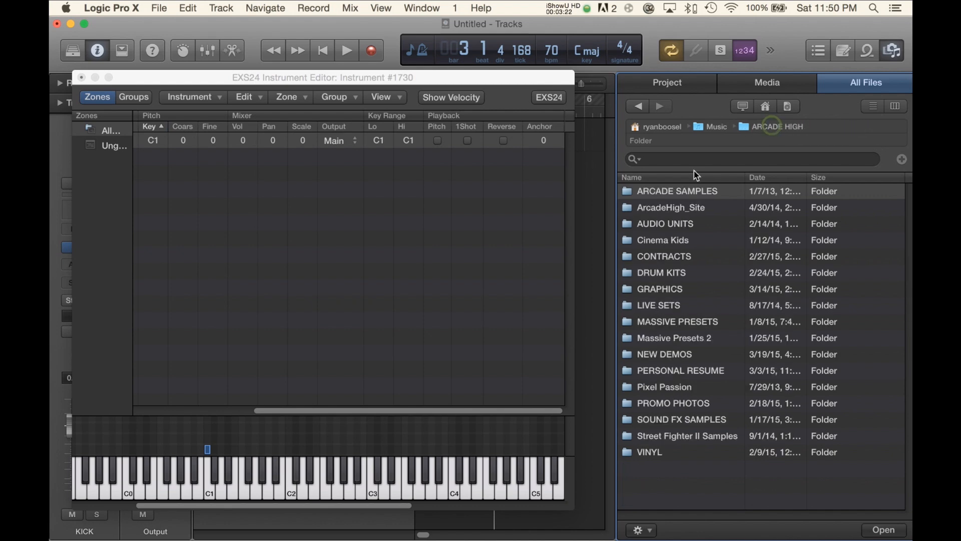
{"action": "left_click", "coordinate": [672, 272]}
{"action": "double_click", "coordinate": [672, 271]}
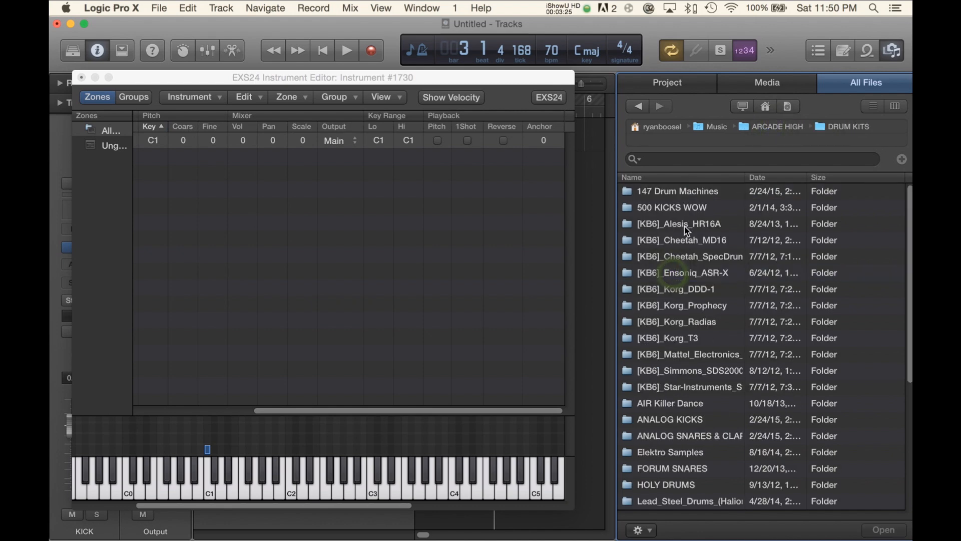
{"action": "scroll", "coordinate": [687, 232], "scroll_direction": "down", "scroll_amount": 3}
{"action": "scroll", "coordinate": [683, 247], "scroll_direction": "up", "scroll_amount": 3}
Step: Open the Linndrum folder inside 147 Drum Machines
{"action": "left_click", "coordinate": [691, 192]}
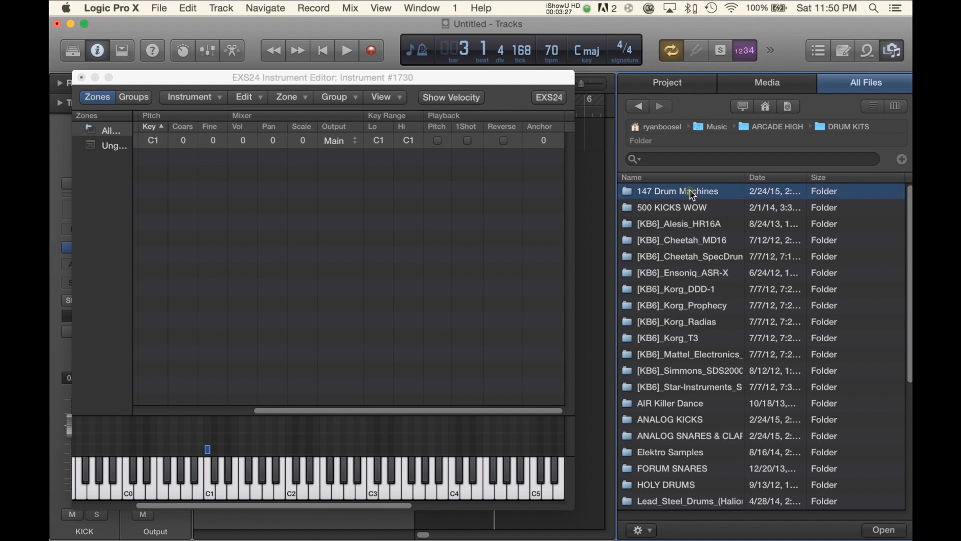
{"action": "double_click", "coordinate": [691, 193]}
{"action": "scroll", "coordinate": [703, 322], "scroll_direction": "down", "scroll_amount": 10}
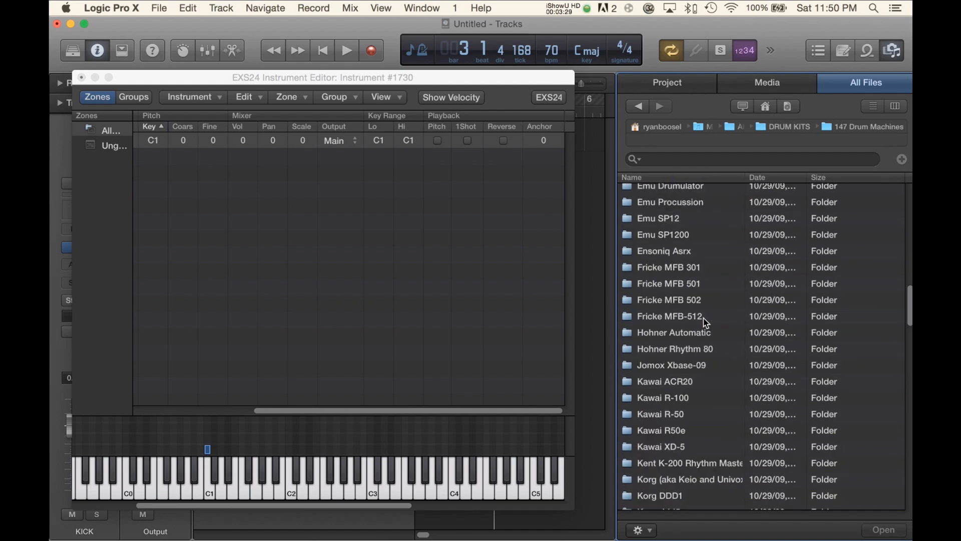
{"action": "scroll", "coordinate": [705, 322], "scroll_direction": "down", "scroll_amount": 10}
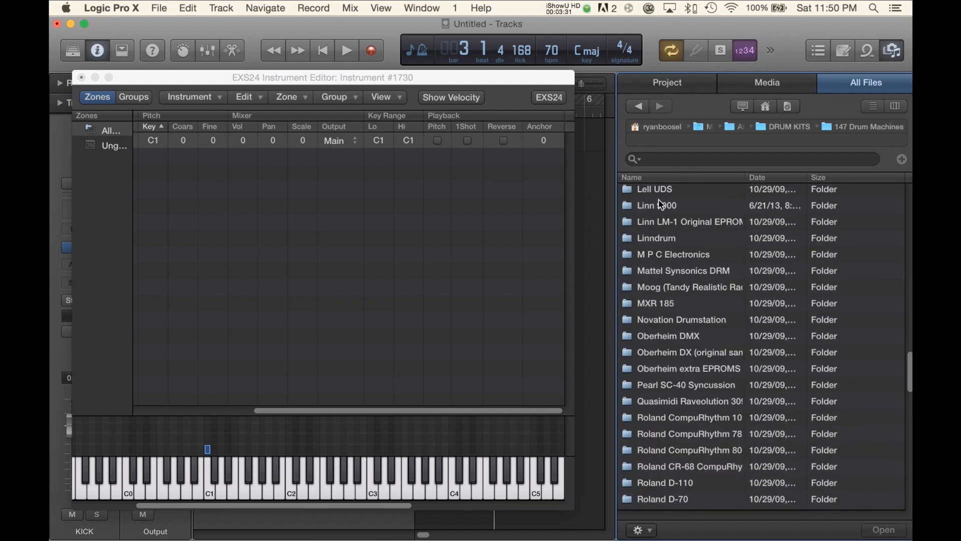
{"action": "double_click", "coordinate": [664, 240]}
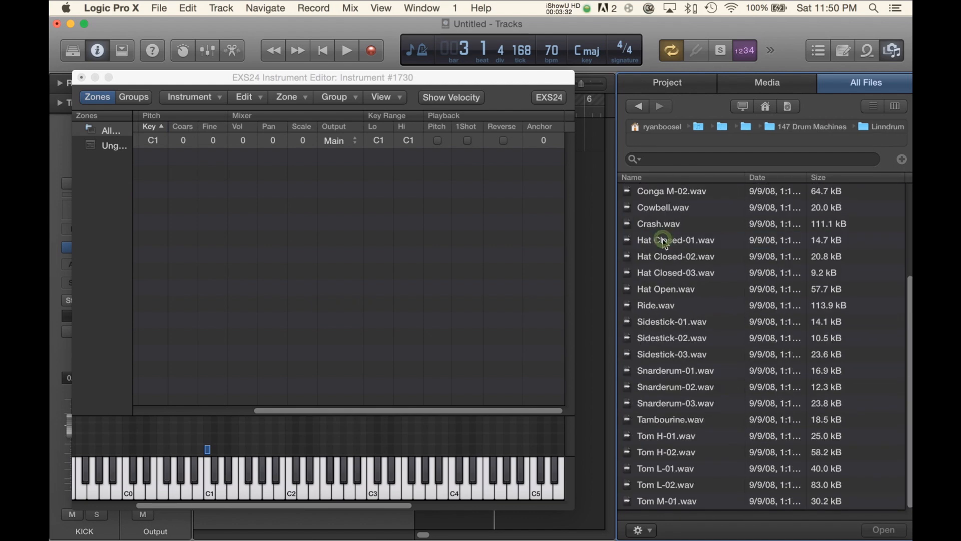
Step: Map the Linndrum samples Hat Closed-03.wav to C♯1, Hat Open.wav to D1 and Crash.wav to D♯1
{"action": "left_click", "coordinate": [677, 273]}
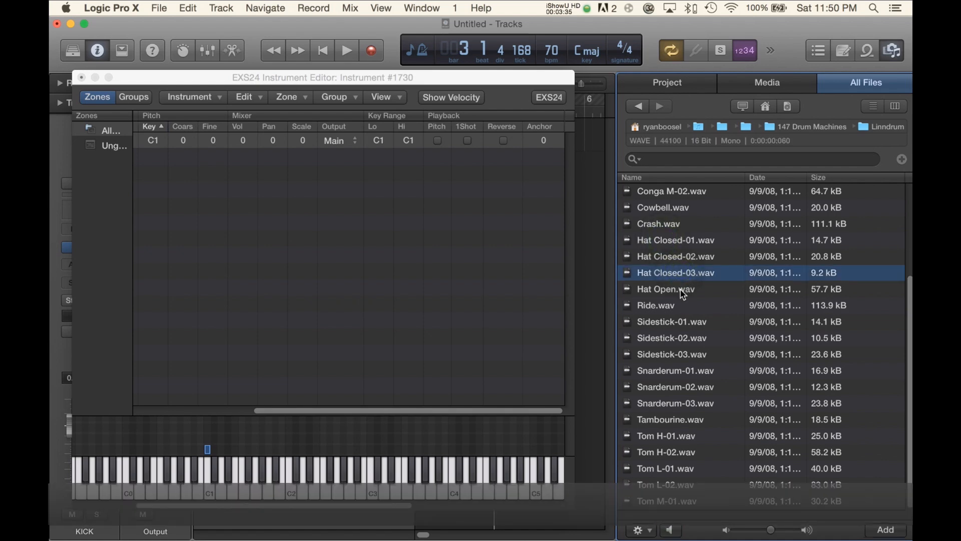
{"action": "left_click_drag", "start_coordinate": [681, 272], "coordinate": [219, 475]}
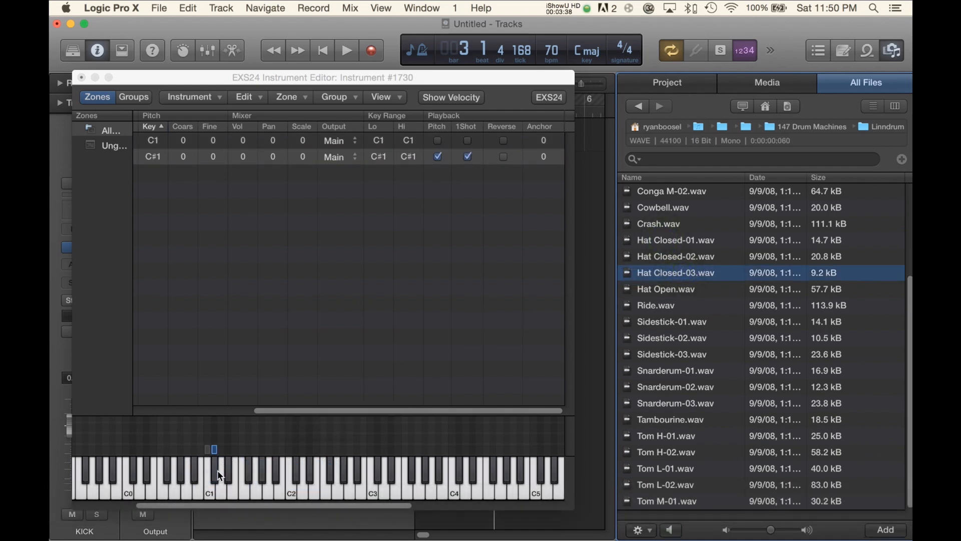
{"action": "left_click", "coordinate": [681, 259]}
{"action": "left_click", "coordinate": [686, 289]}
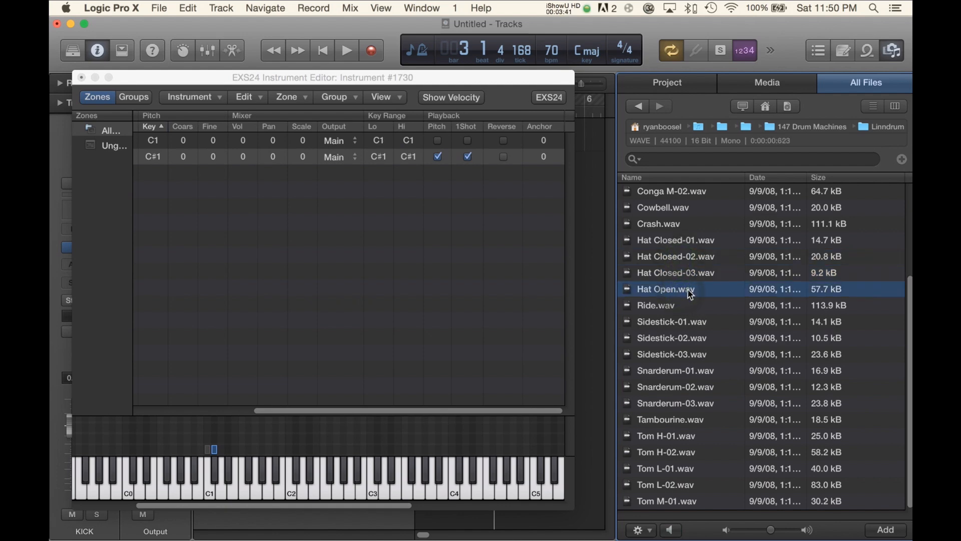
{"action": "left_click_drag", "start_coordinate": [689, 294], "coordinate": [223, 487]}
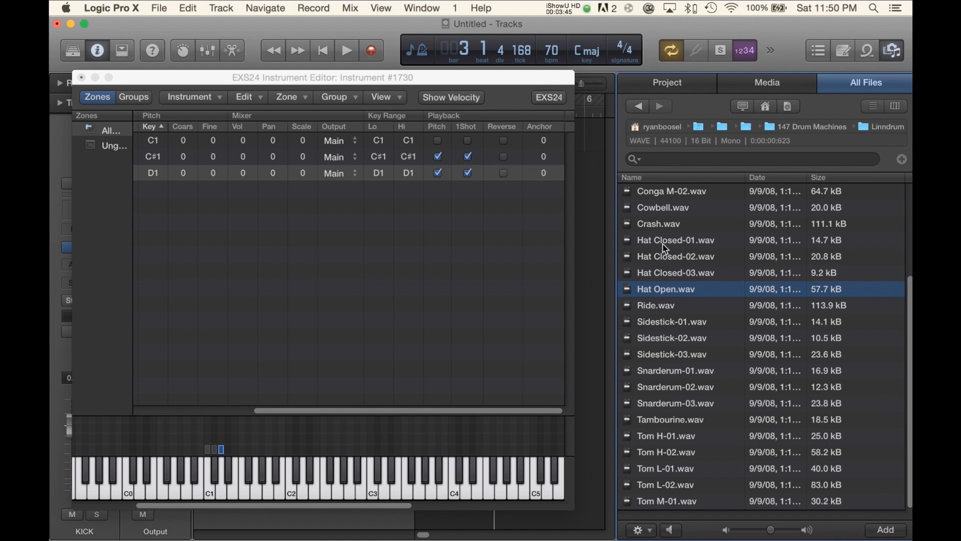
{"action": "left_click_drag", "start_coordinate": [659, 229], "coordinate": [232, 472]}
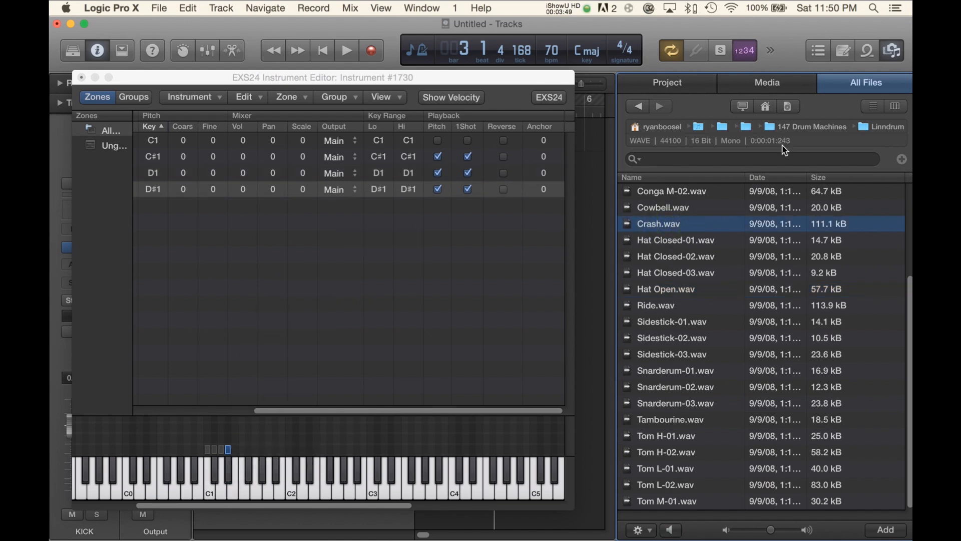
Step: Go back to DRUM KITS in the file browser and open its ROLAND R-5 folder
{"action": "left_click", "coordinate": [798, 129]}
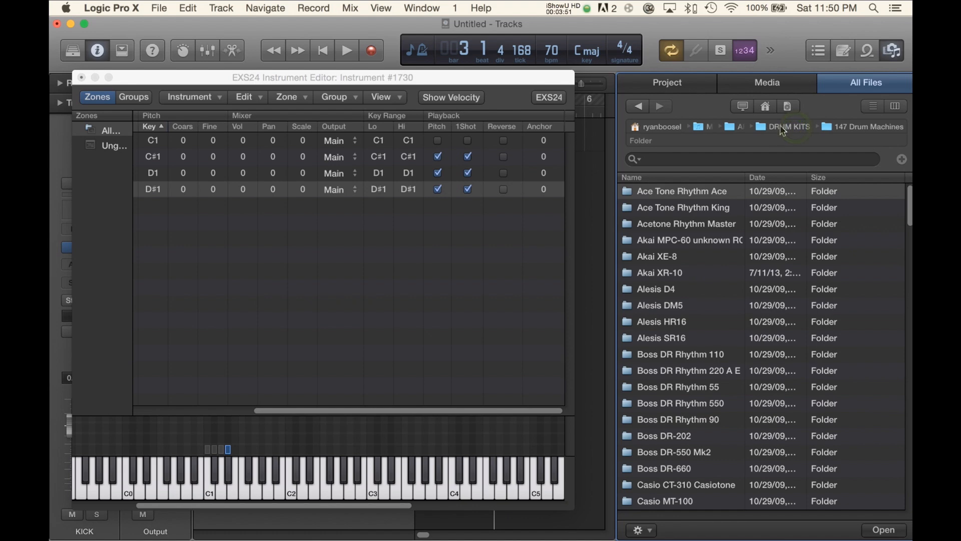
{"action": "left_click", "coordinate": [782, 127]}
{"action": "scroll", "coordinate": [674, 277], "scroll_direction": "down", "scroll_amount": 5}
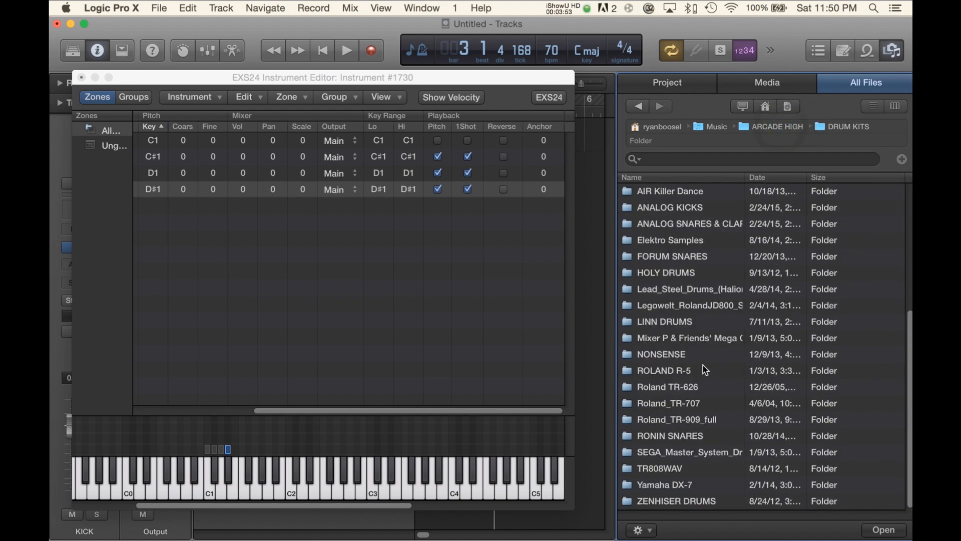
{"action": "double_click", "coordinate": [662, 371]}
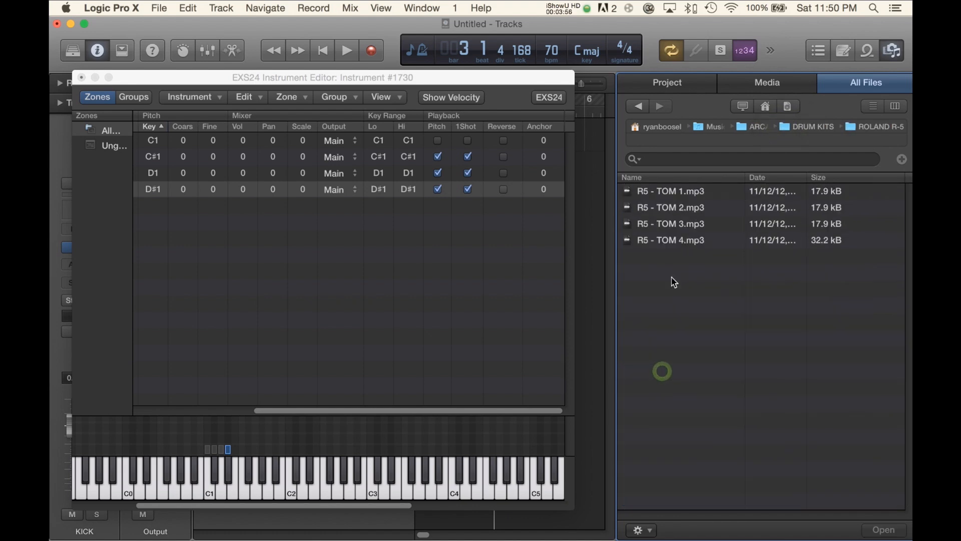
Step: Audition the ROLAND R-5 tom samples in order, starting from R5 - TOM 1.mp3, and reselect the first one
{"action": "left_click", "coordinate": [675, 192]}
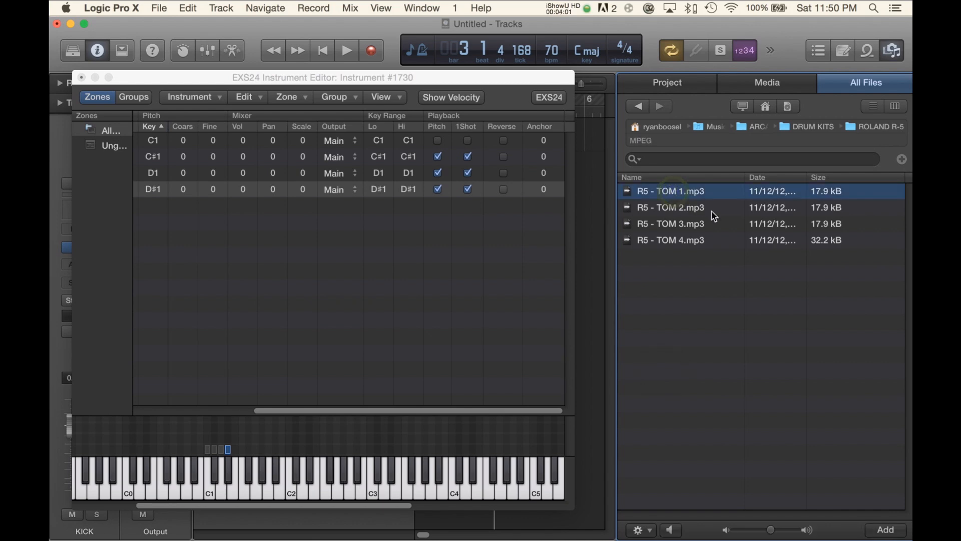
{"action": "key", "text": "Down"}
{"action": "key", "text": "Down"}
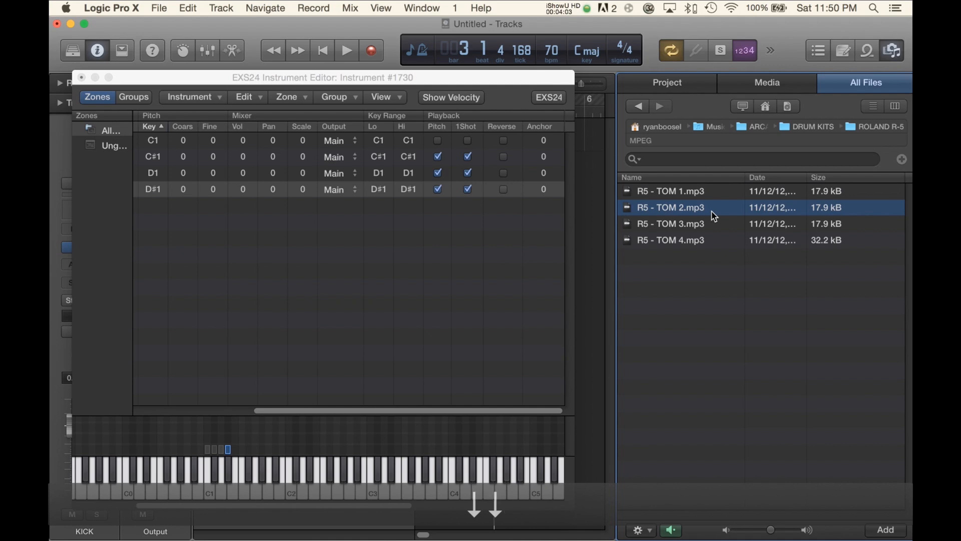
{"action": "key", "text": "Down"}
{"action": "left_click", "coordinate": [678, 194]}
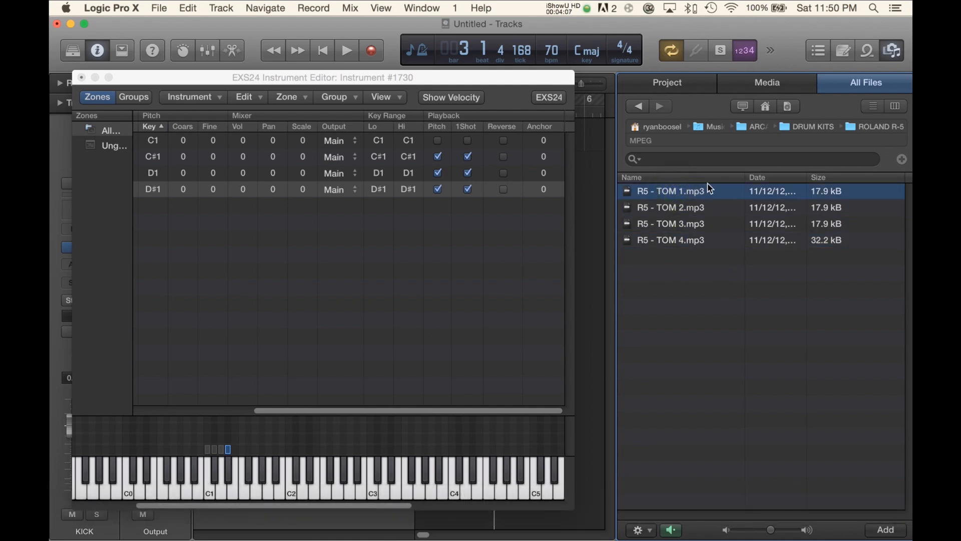
Step: Map the four ROLAND R-5 tom samples as contiguous zones starting at E1, with a zone width of 1 note
{"action": "left_click", "coordinate": [681, 241], "text": "shift"}
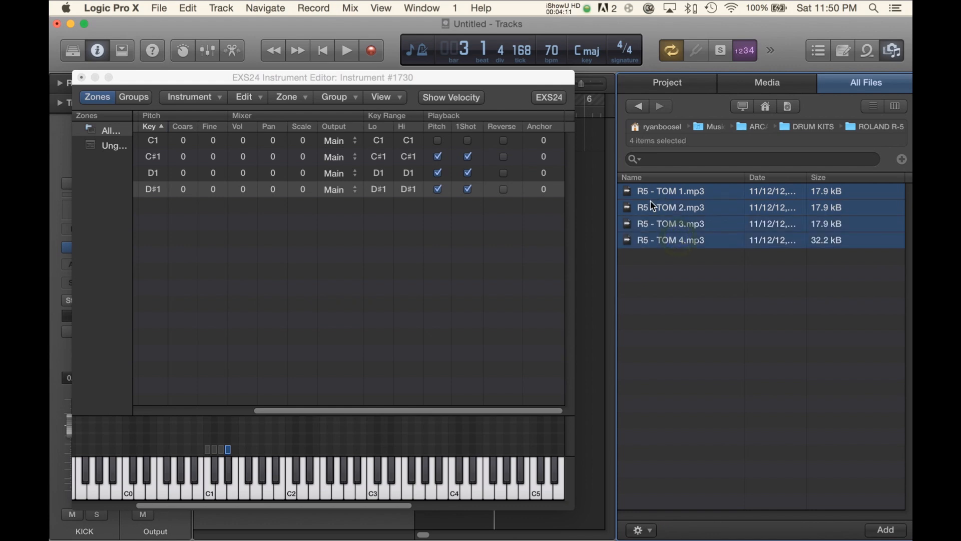
{"action": "left_click_drag", "start_coordinate": [679, 195], "coordinate": [233, 492]}
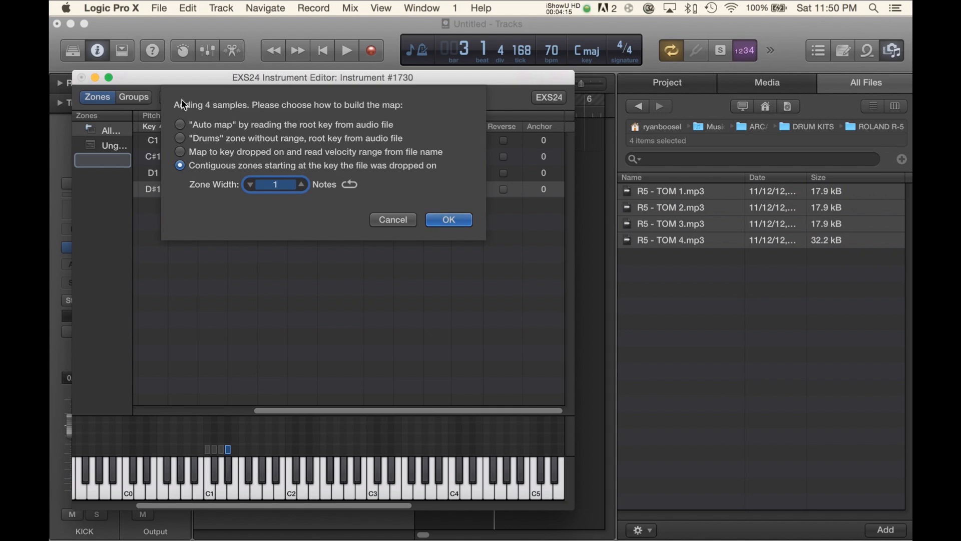
{"action": "left_click", "coordinate": [462, 220]}
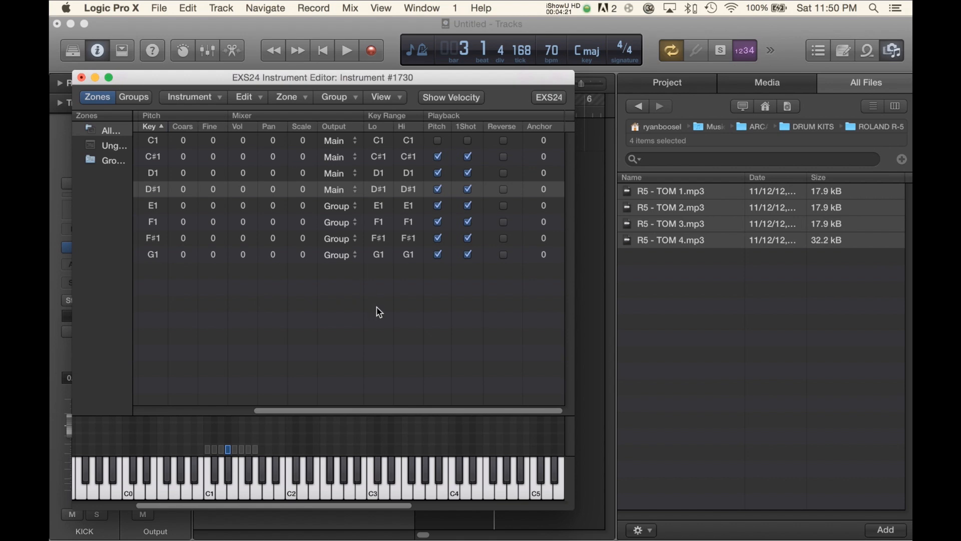
Step: Turn off Pitch and 1Shot playback for all zones from C♯1 to G1
{"action": "left_click", "coordinate": [206, 158]}
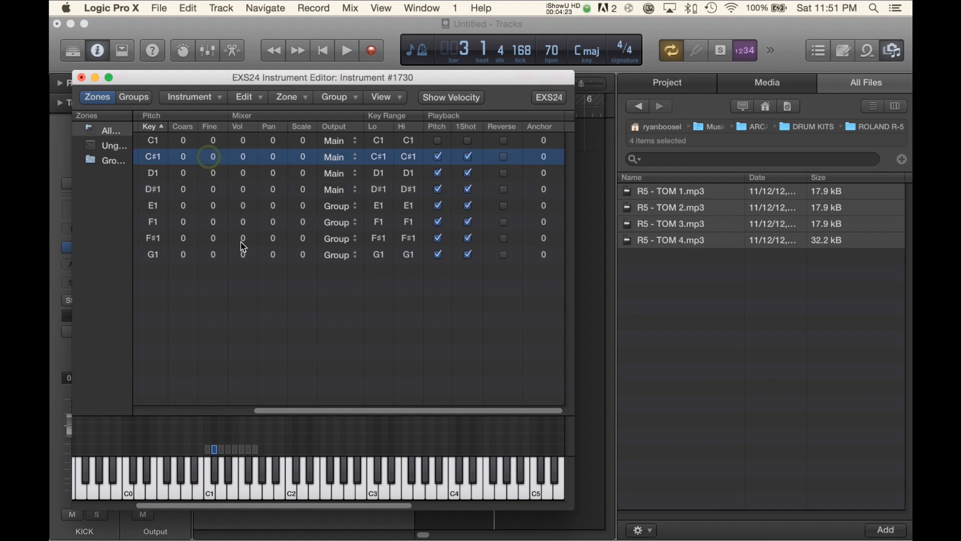
{"action": "left_click", "coordinate": [212, 257], "text": "shift"}
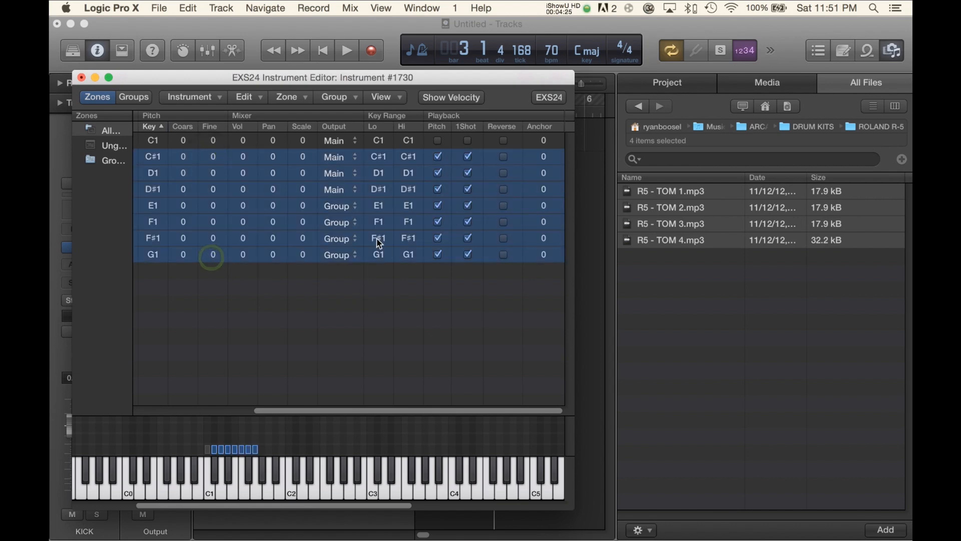
{"action": "left_click", "coordinate": [439, 158]}
{"action": "left_click", "coordinate": [468, 157]}
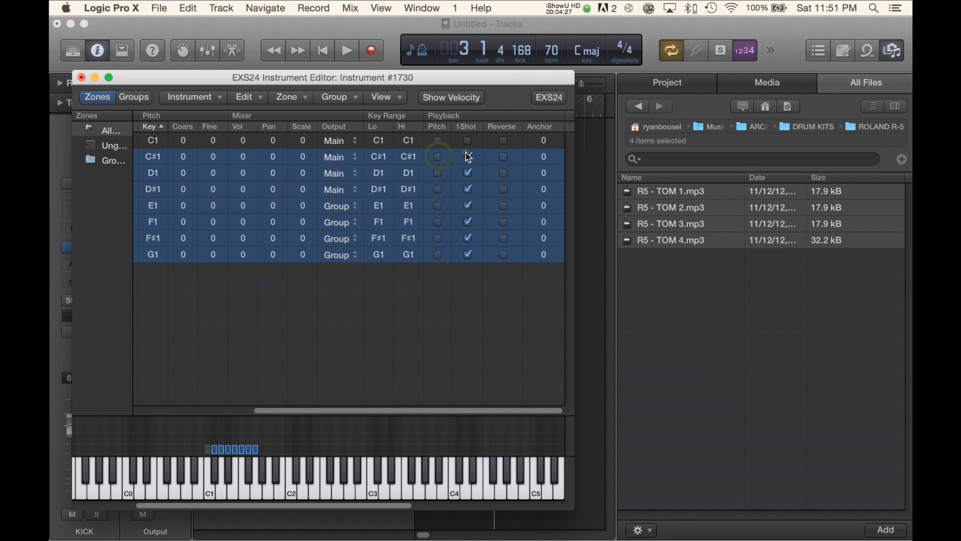
{"action": "left_click", "coordinate": [444, 319]}
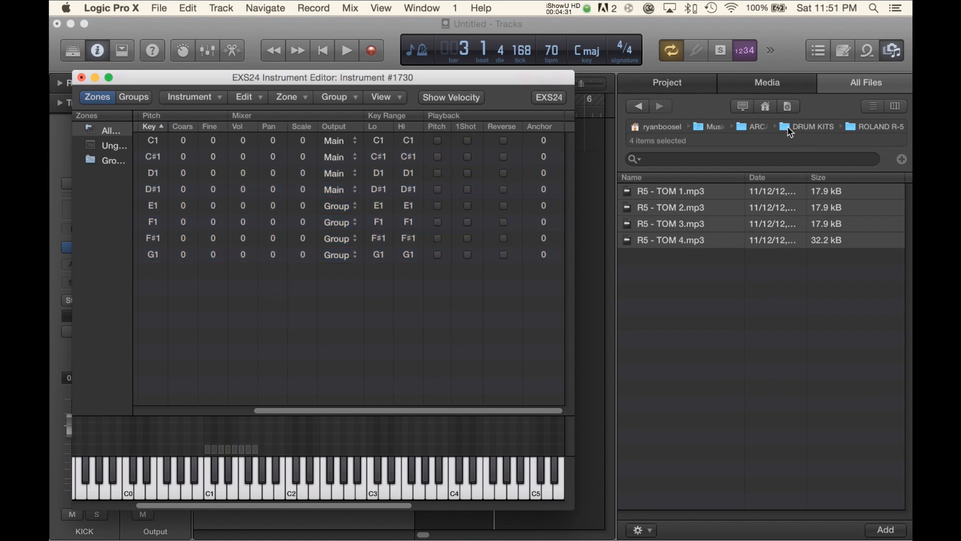
Step: Go back to ARCADE HIGH in the file browser and open DRUM KITS, 147 Drum Machines and its Roland SC-88 folder
{"action": "left_click", "coordinate": [771, 129]}
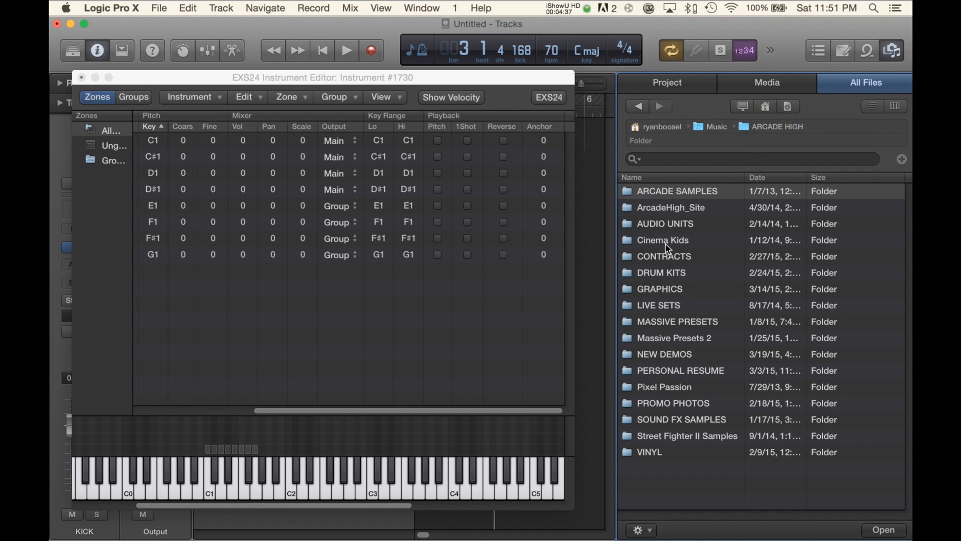
{"action": "double_click", "coordinate": [666, 272]}
{"action": "double_click", "coordinate": [663, 191]}
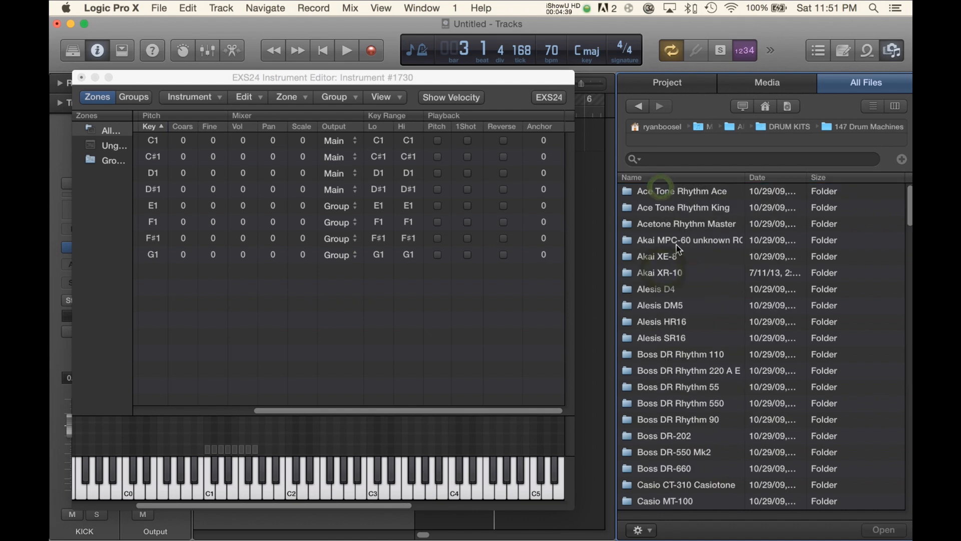
{"action": "scroll", "coordinate": [679, 249], "scroll_direction": "down", "scroll_amount": 5}
{"action": "scroll", "coordinate": [679, 250], "scroll_direction": "down", "scroll_amount": 15}
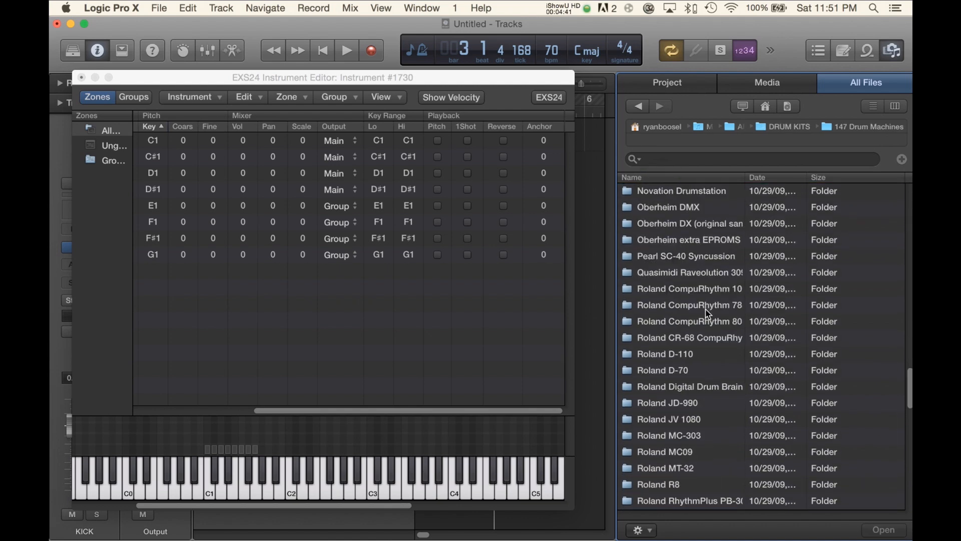
{"action": "double_click", "coordinate": [682, 264]}
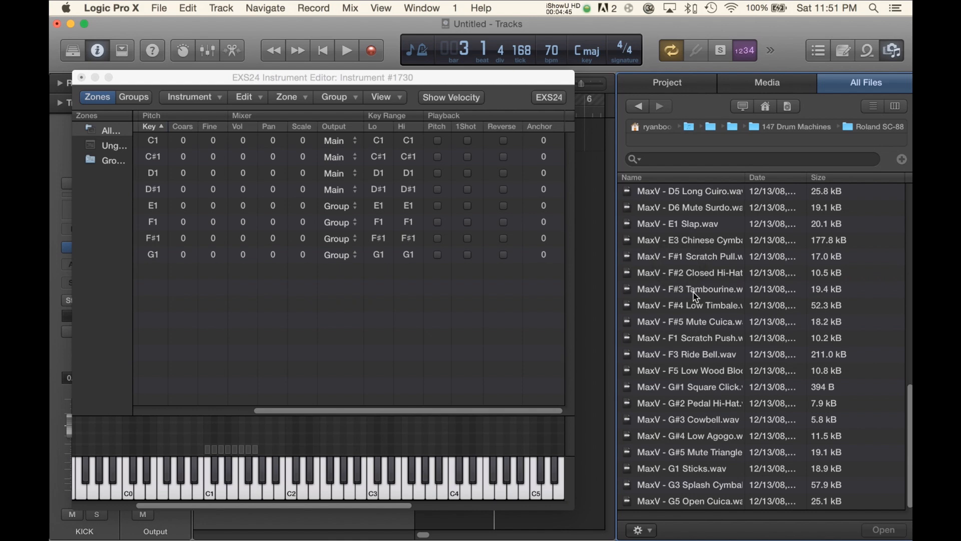
Step: Map the 23.6 kB MaxV - D2 Standard1 snare sample to G♯1 and turn off the zone's Pitch and 1Shot
{"action": "scroll", "coordinate": [695, 296], "scroll_direction": "up", "scroll_amount": 10}
{"action": "scroll", "coordinate": [701, 295], "scroll_direction": "down", "scroll_amount": 5}
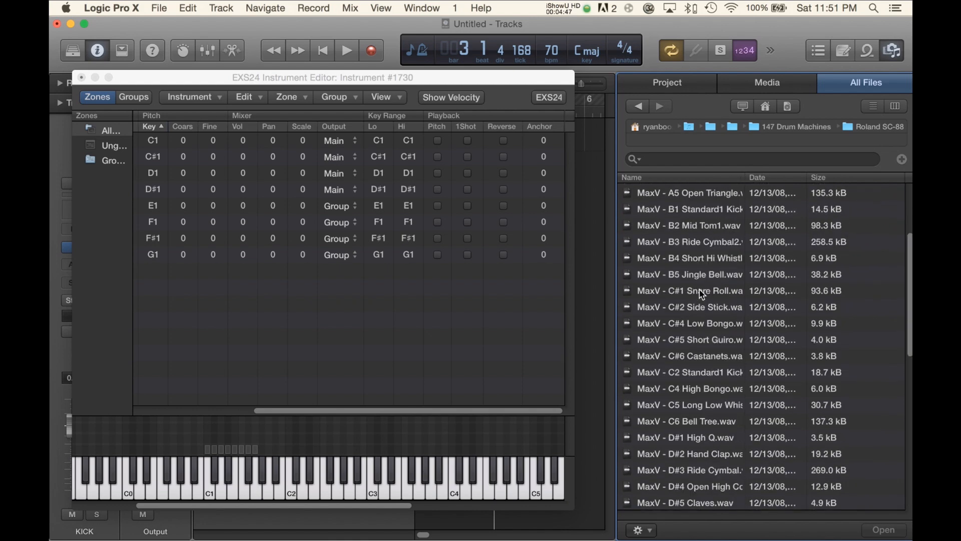
{"action": "left_click", "coordinate": [703, 393]}
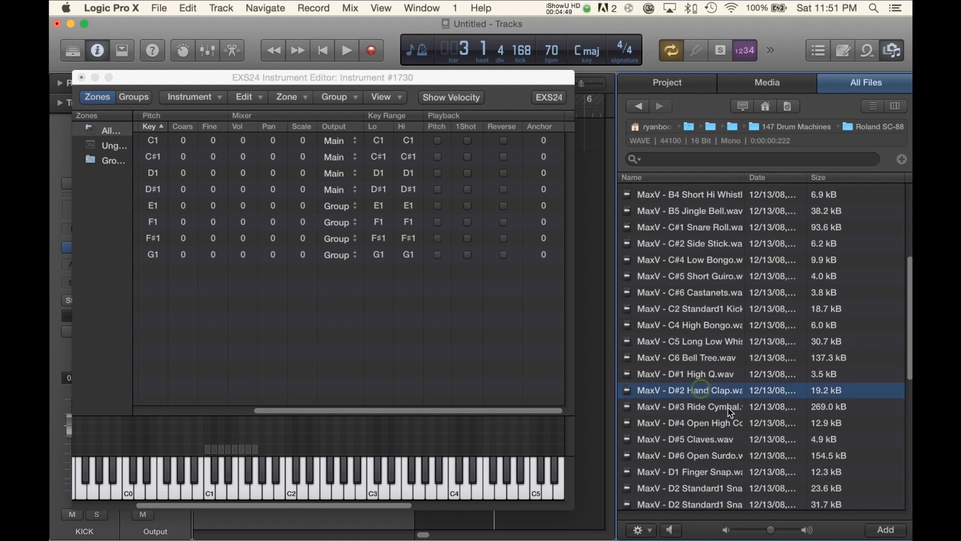
{"action": "scroll", "coordinate": [712, 350], "scroll_direction": "down", "scroll_amount": 3}
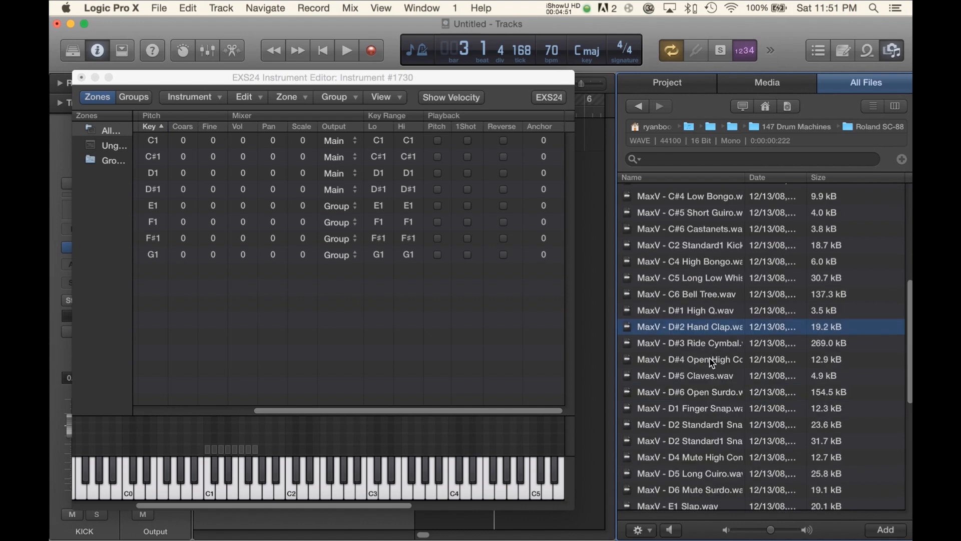
{"action": "left_click", "coordinate": [685, 425]}
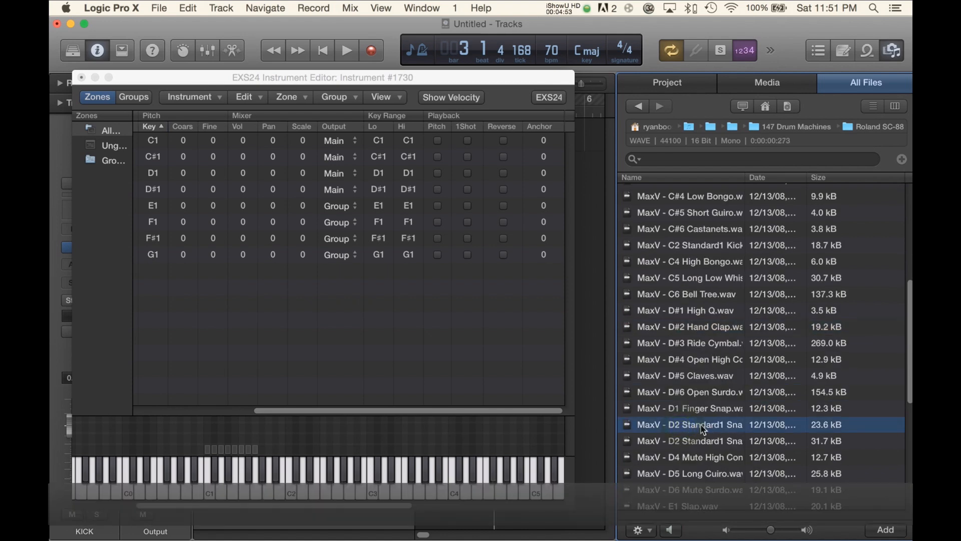
{"action": "left_click_drag", "start_coordinate": [705, 427], "coordinate": [278, 447]}
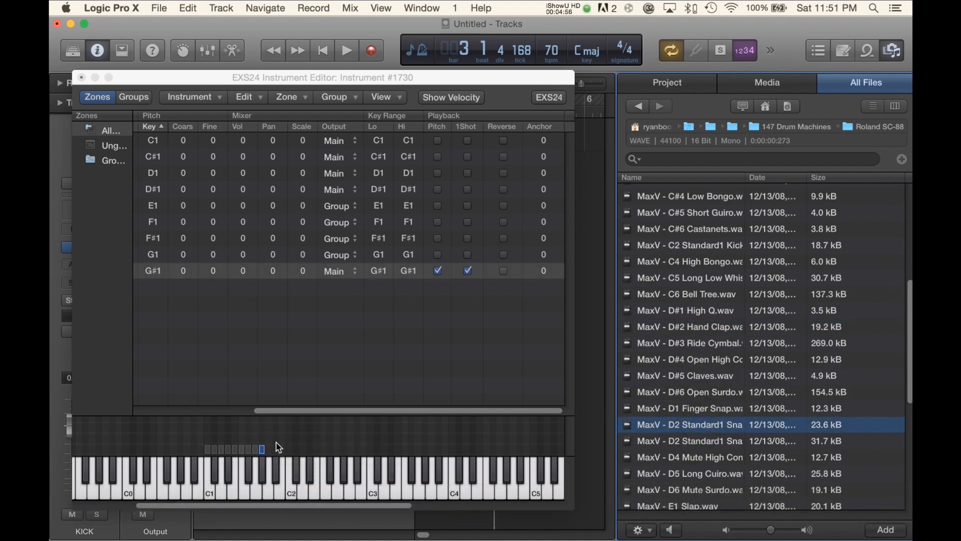
{"action": "left_click", "coordinate": [437, 271]}
{"action": "left_click", "coordinate": [468, 271]}
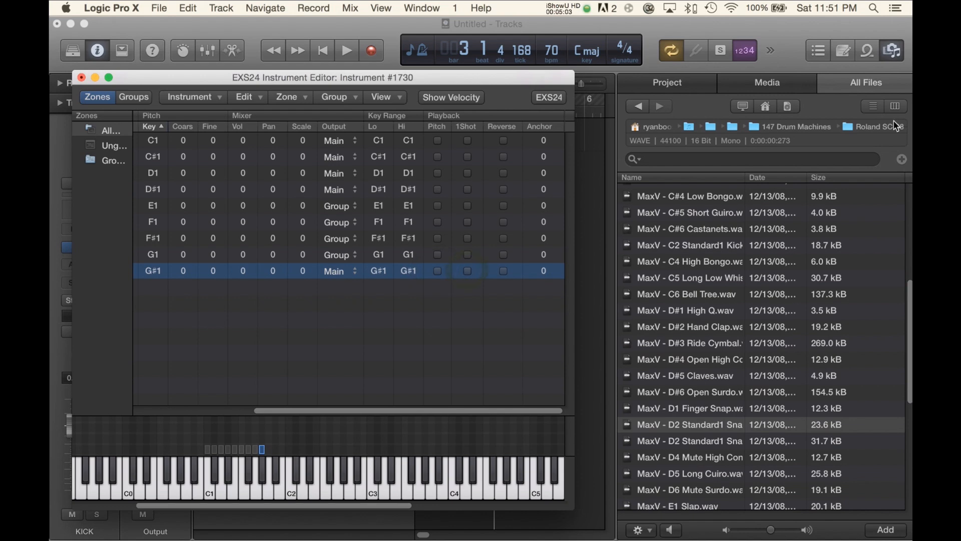
Step: Return to 147 Drum Machines and open its Roland TR707 folder
{"action": "left_click", "coordinate": [797, 129]}
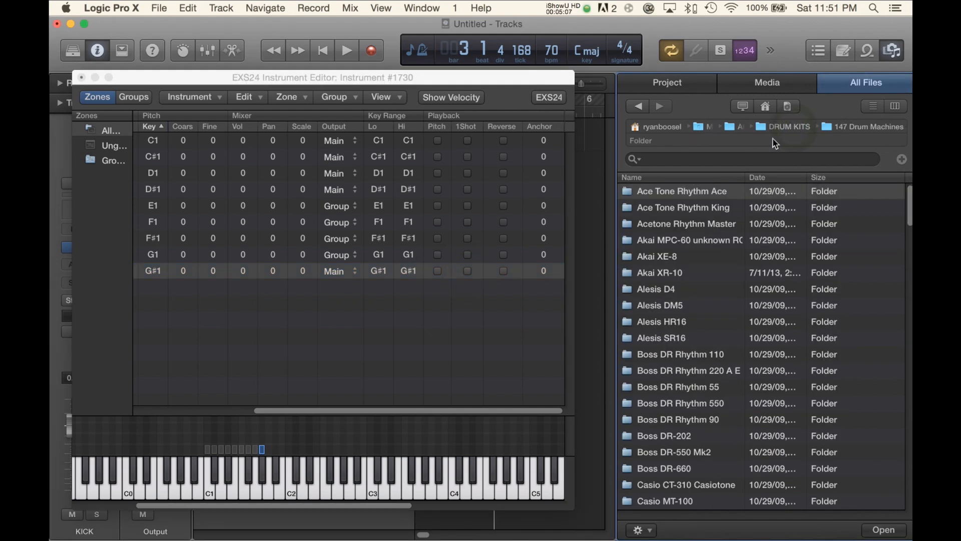
{"action": "scroll", "coordinate": [706, 344], "scroll_direction": "down", "scroll_amount": 20}
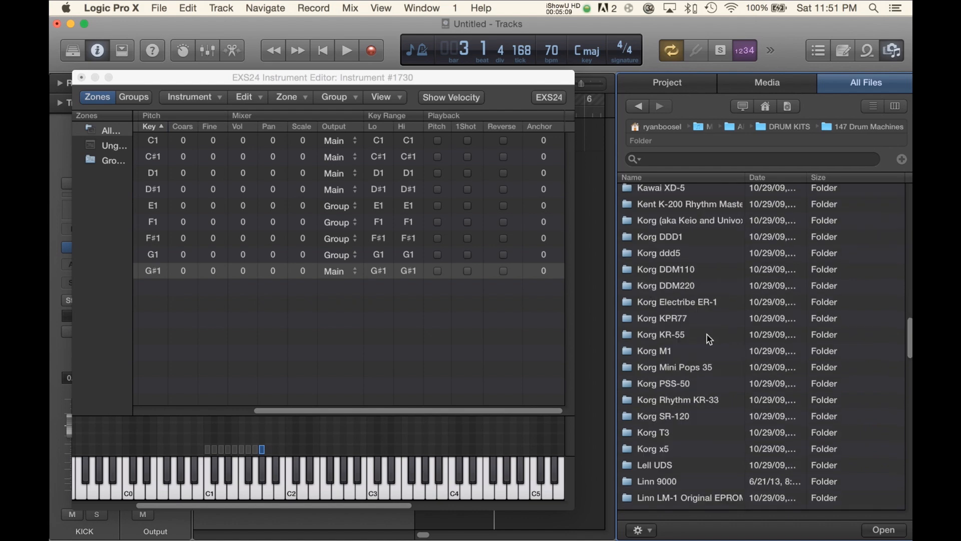
{"action": "scroll", "coordinate": [709, 339], "scroll_direction": "down", "scroll_amount": 1}
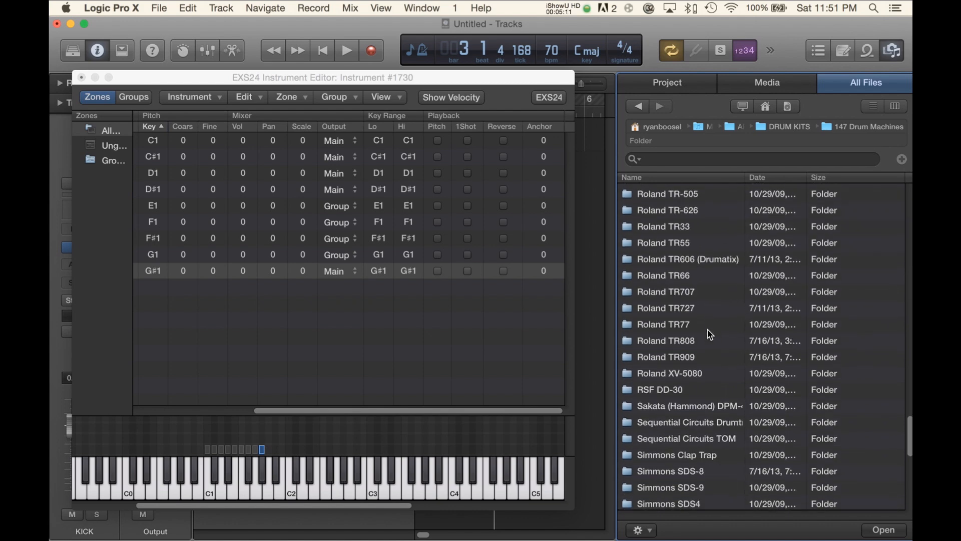
{"action": "double_click", "coordinate": [694, 293]}
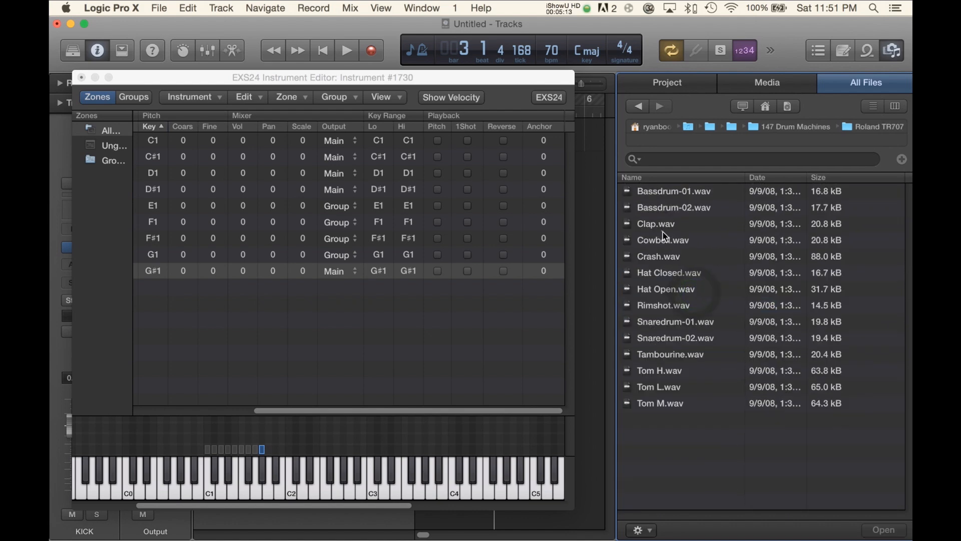
Step: Map the TR707 Clap.wav to A1 with Pitch and 1Shot off, and play through the mapped keys from C1
{"action": "left_click", "coordinate": [662, 228]}
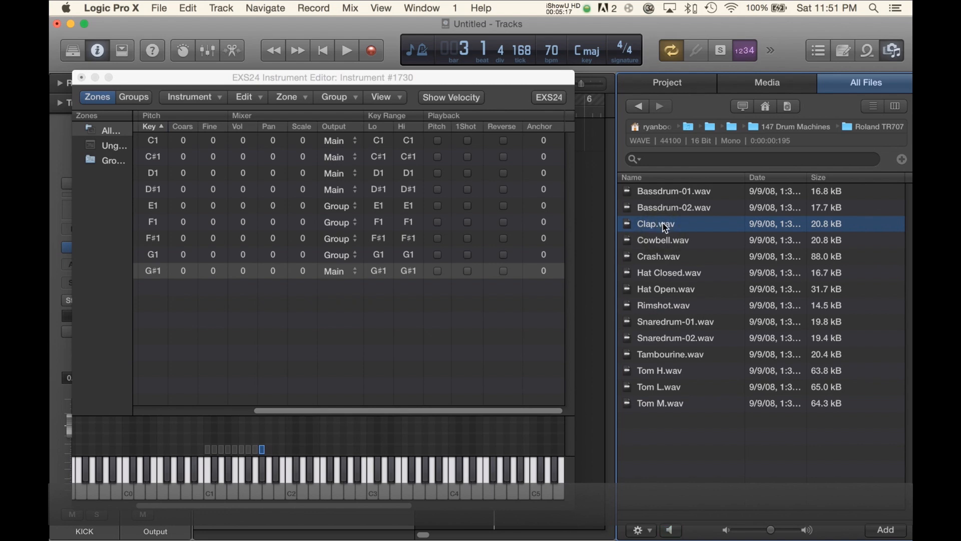
{"action": "left_click_drag", "start_coordinate": [666, 228], "coordinate": [268, 493]}
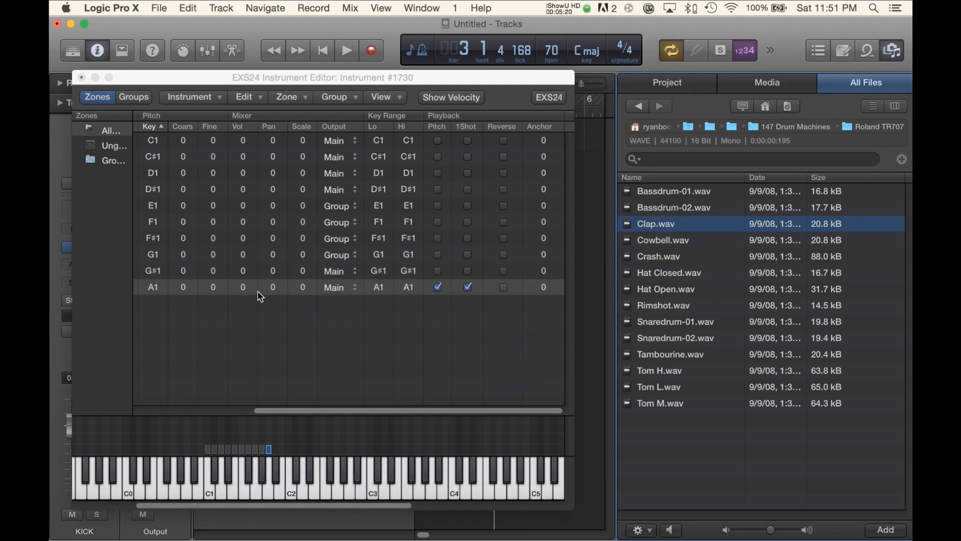
{"action": "left_click", "coordinate": [438, 286]}
{"action": "left_click", "coordinate": [468, 287]}
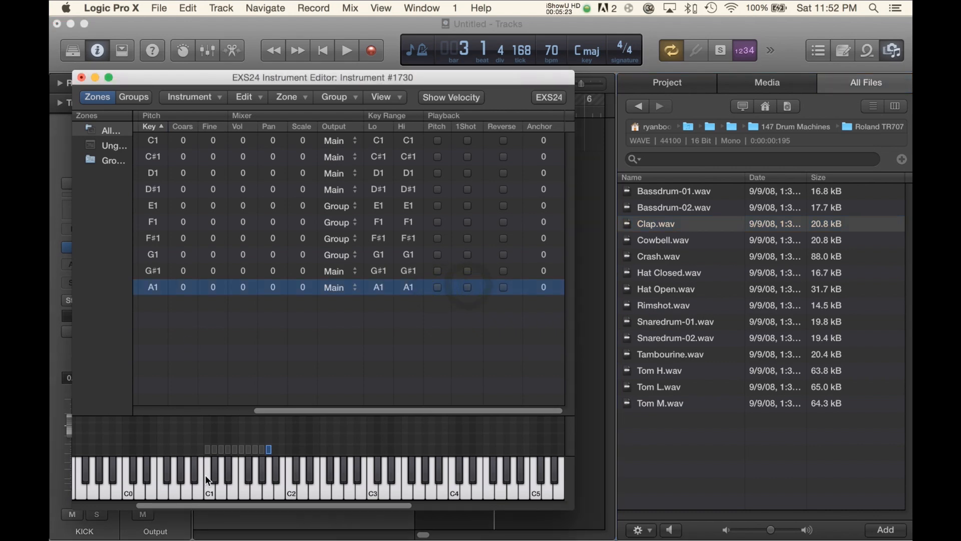
{"action": "left_click_drag", "start_coordinate": [208, 486], "coordinate": [266, 471]}
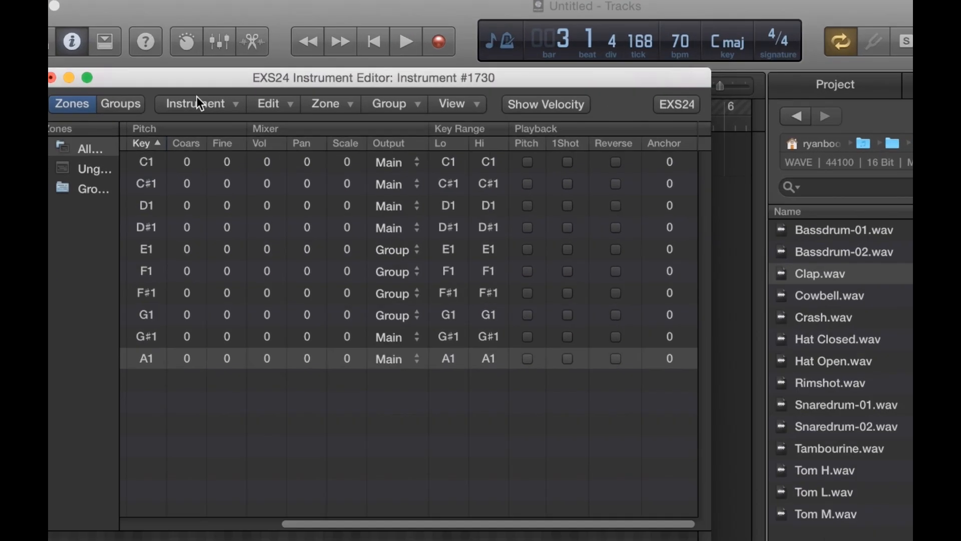
Step: Save the sampler instrument as TUTORIAL and close the file browser and the Instrument Editor
{"action": "left_click", "coordinate": [190, 97]}
{"action": "left_click", "coordinate": [202, 156]}
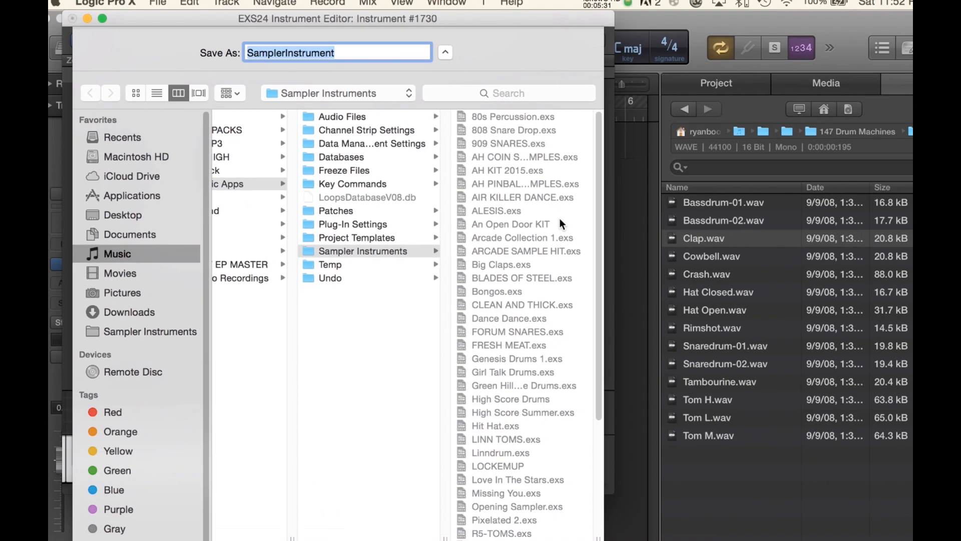
{"action": "type", "text": "TUTORIAL"}
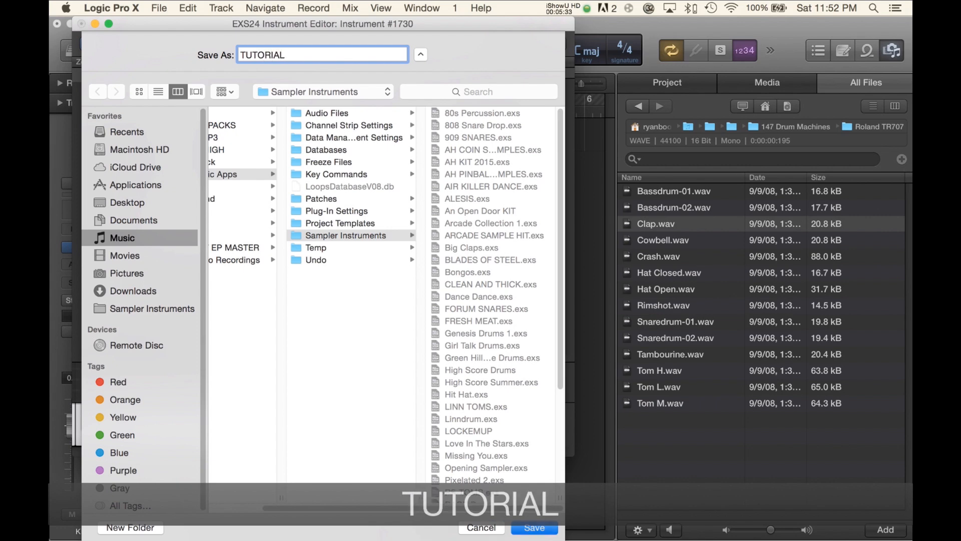
{"action": "key", "text": "Return"}
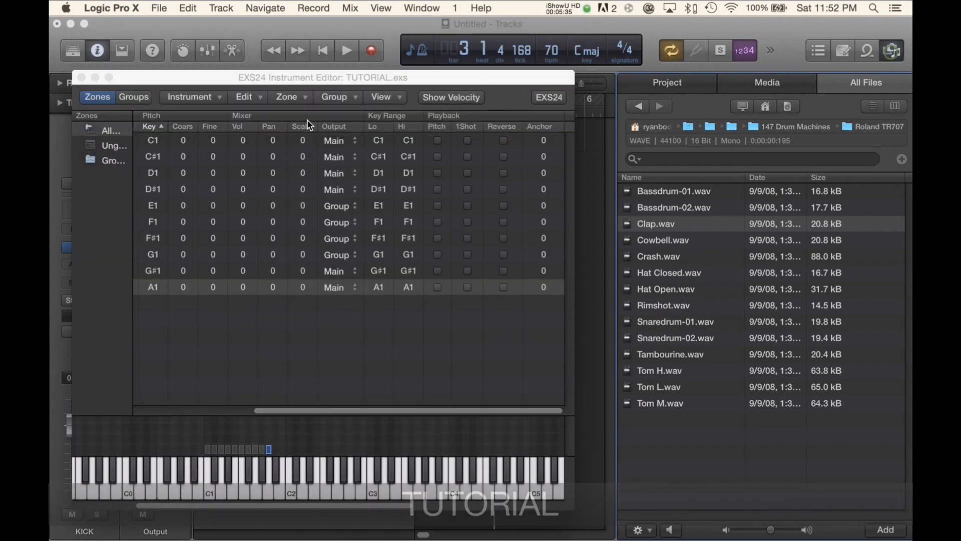
{"action": "left_click", "coordinate": [892, 57]}
{"action": "left_click", "coordinate": [82, 78]}
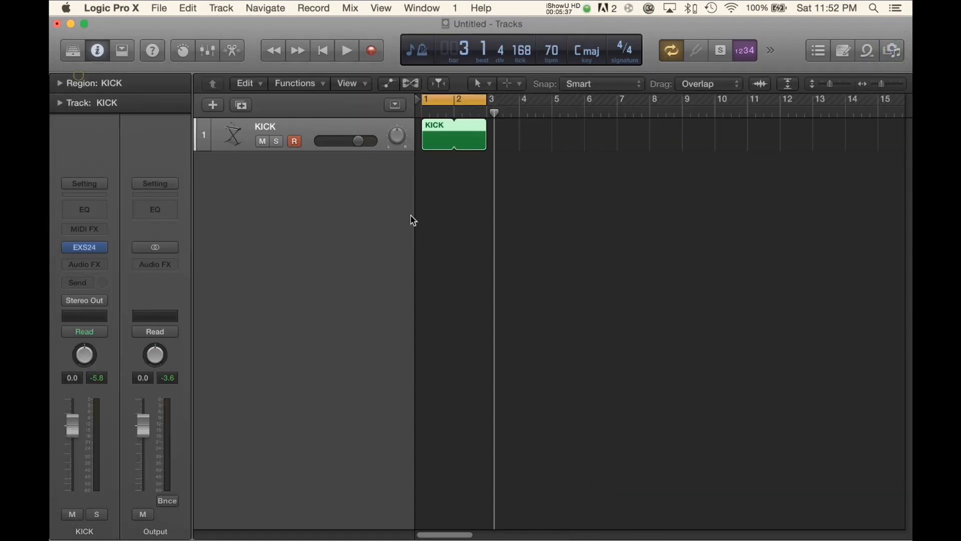
Step: Check which instrument is loaded in the KICK track's EXS24 and close the plug-in window
{"action": "left_click", "coordinate": [457, 176]}
{"action": "left_click", "coordinate": [314, 123]}
{"action": "left_click", "coordinate": [86, 248]}
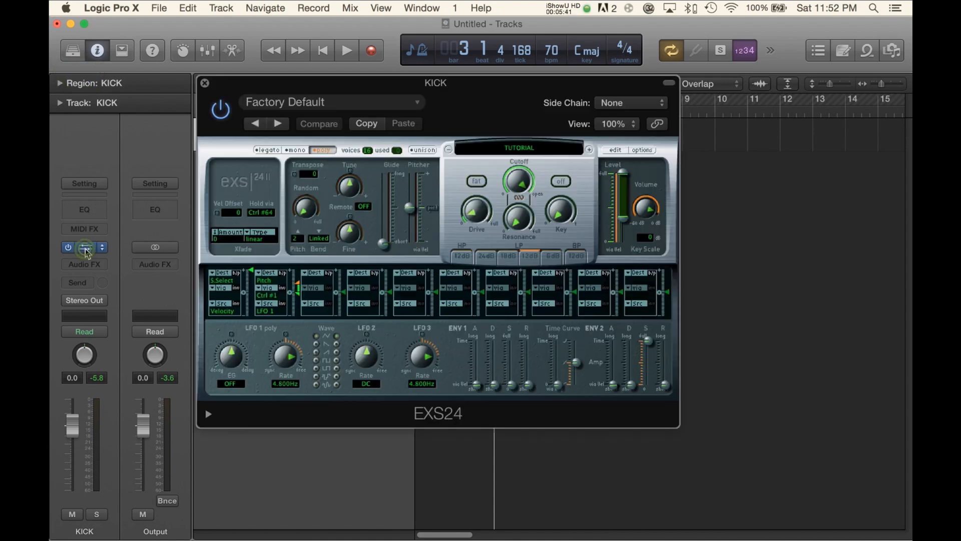
{"action": "left_click", "coordinate": [205, 83]}
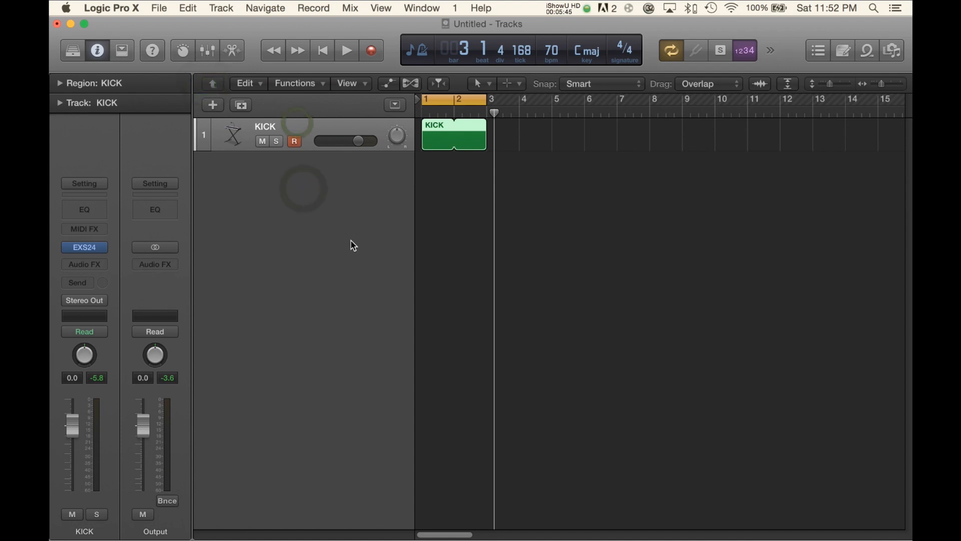
Step: Create a new track with the KICK track's duplicated settings and check the instrument loaded in its EXS24
{"action": "key", "text": "super+d"}
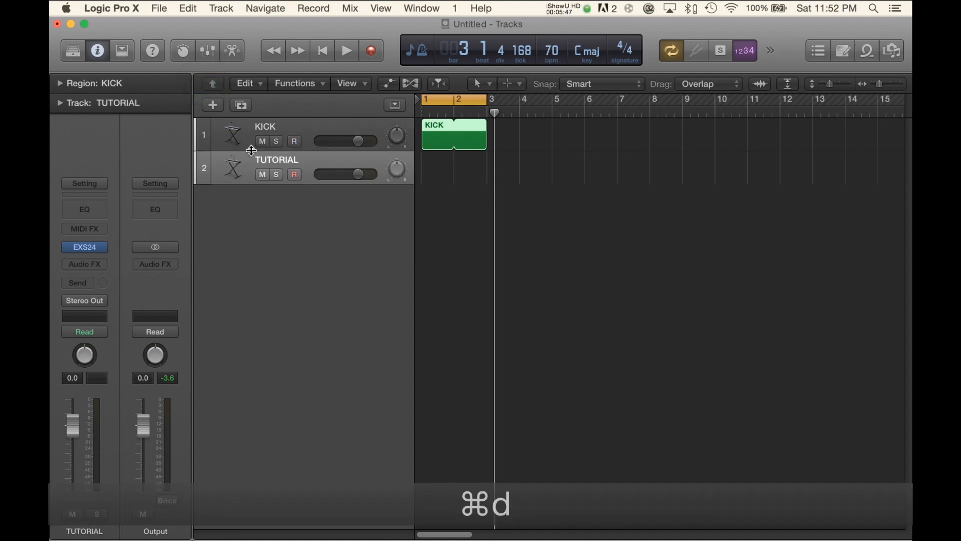
{"action": "left_click", "coordinate": [309, 160]}
{"action": "mouse_move", "coordinate": [83, 249]}
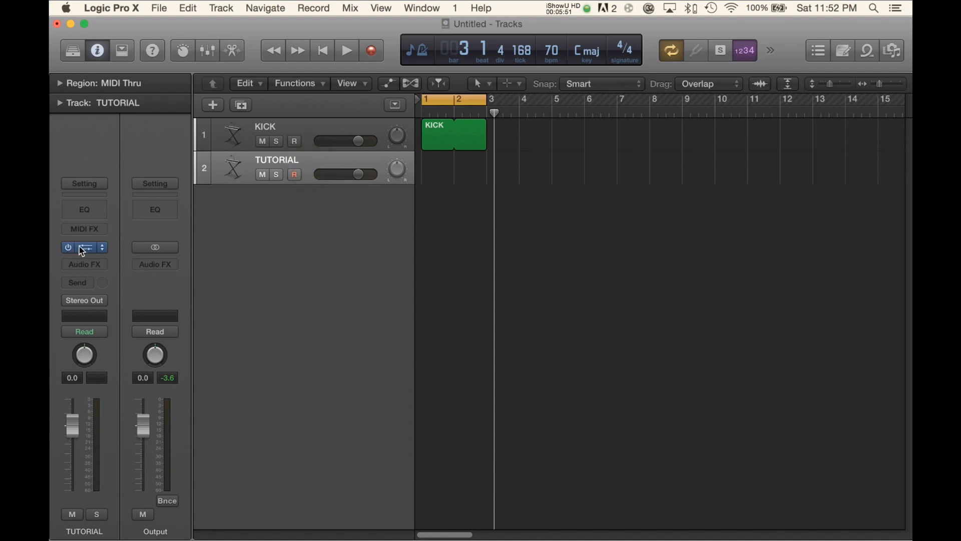
{"action": "left_click", "coordinate": [86, 249]}
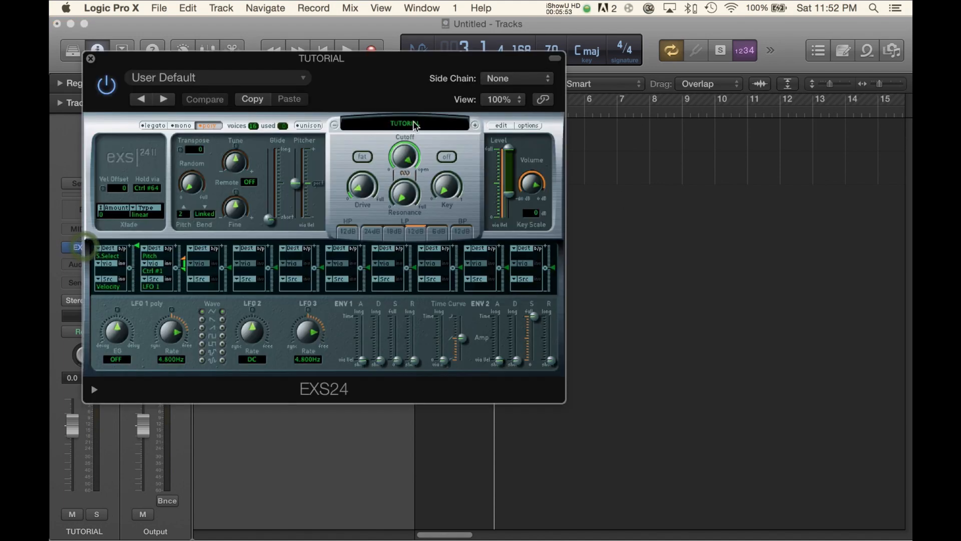
{"action": "left_click", "coordinate": [91, 58]}
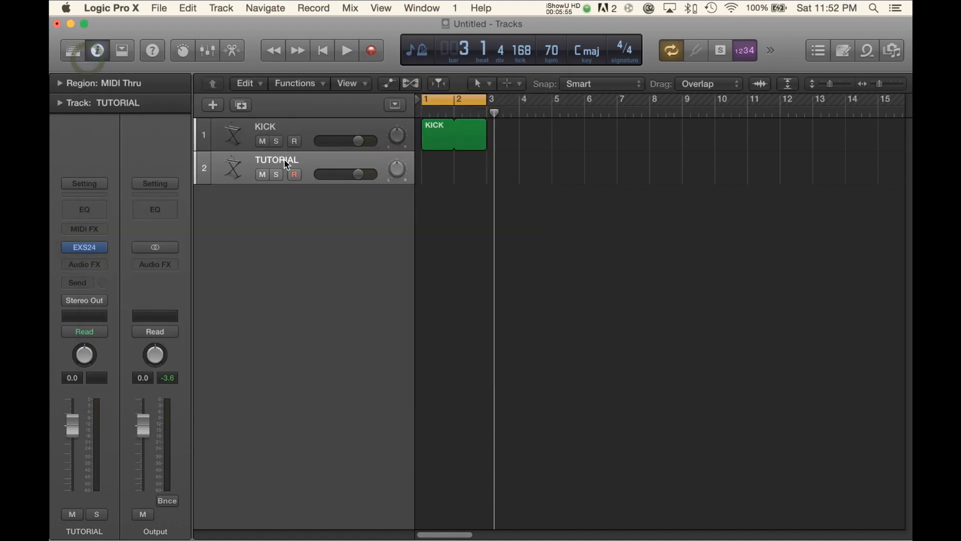
Step: Rename the second track HI HAT, and add a track with duplicated settings named SNARE
{"action": "double_click", "coordinate": [283, 159]}
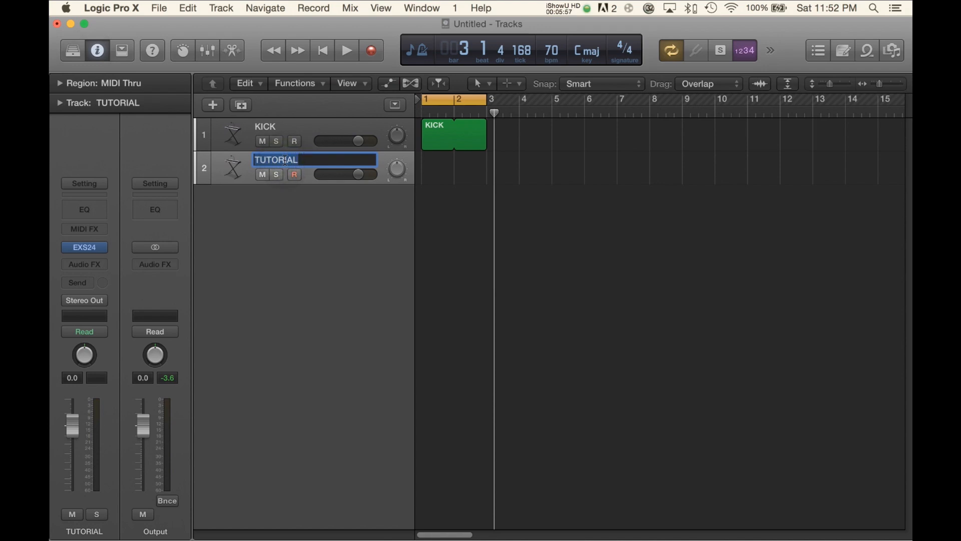
{"action": "type", "text": "HI HAT"}
{"action": "key", "text": "Return"}
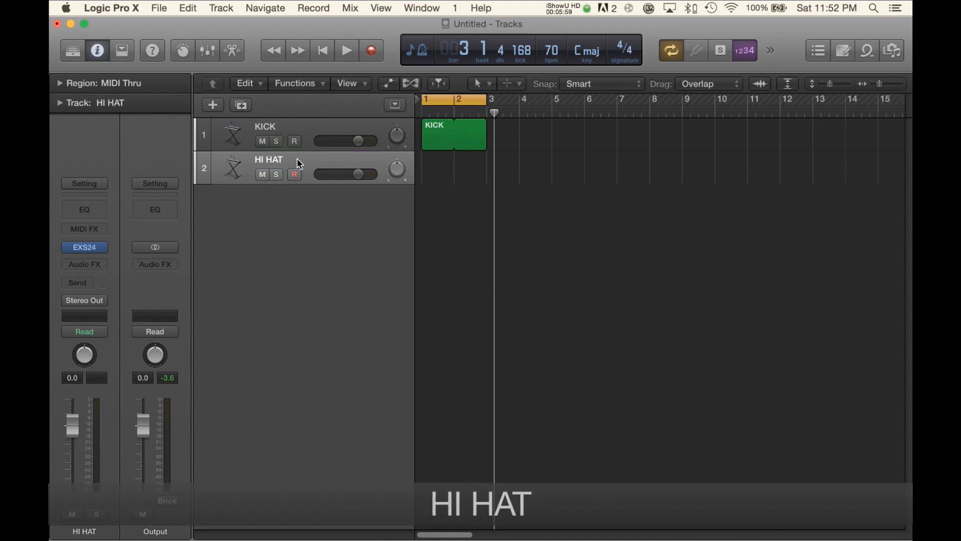
{"action": "key", "text": "super+d"}
{"action": "double_click", "coordinate": [290, 192]}
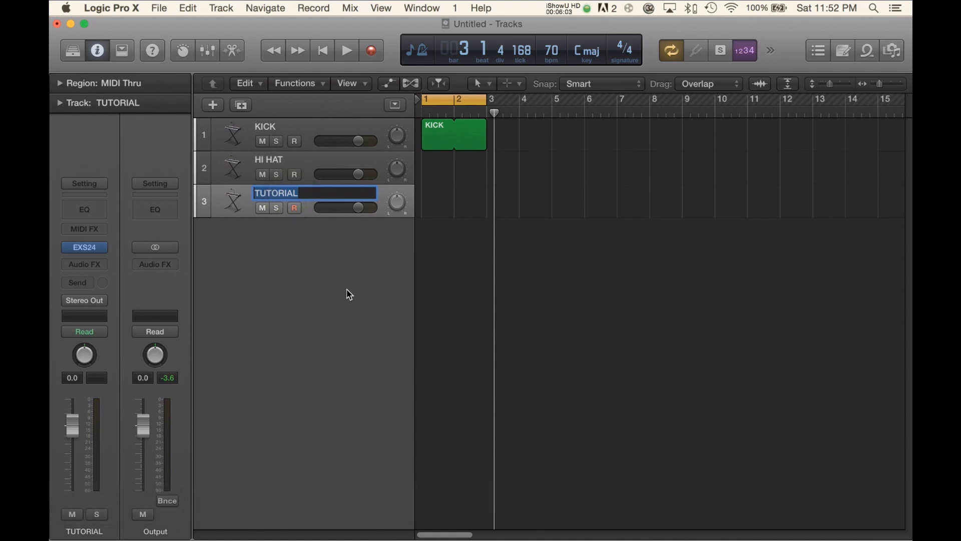
{"action": "type", "text": "SNARE"}
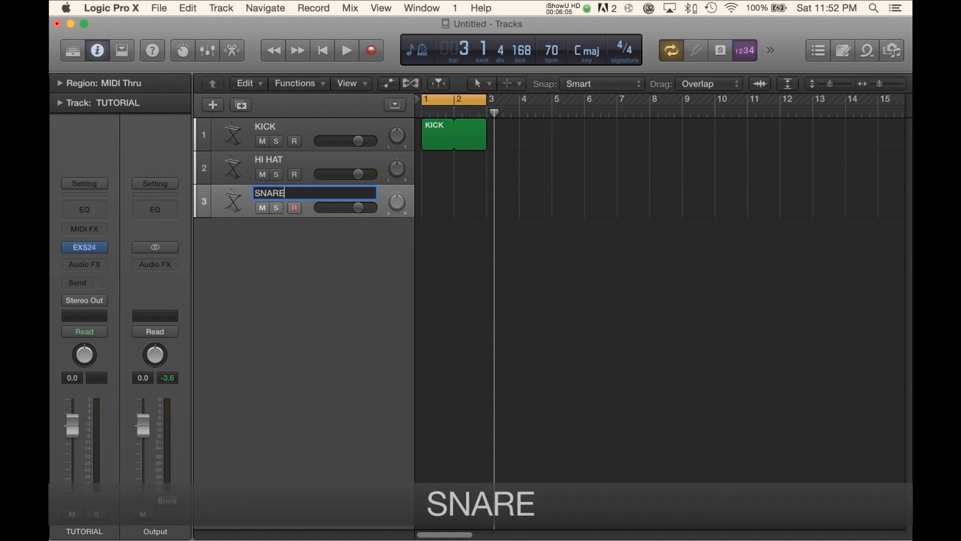
{"action": "key", "text": "Return"}
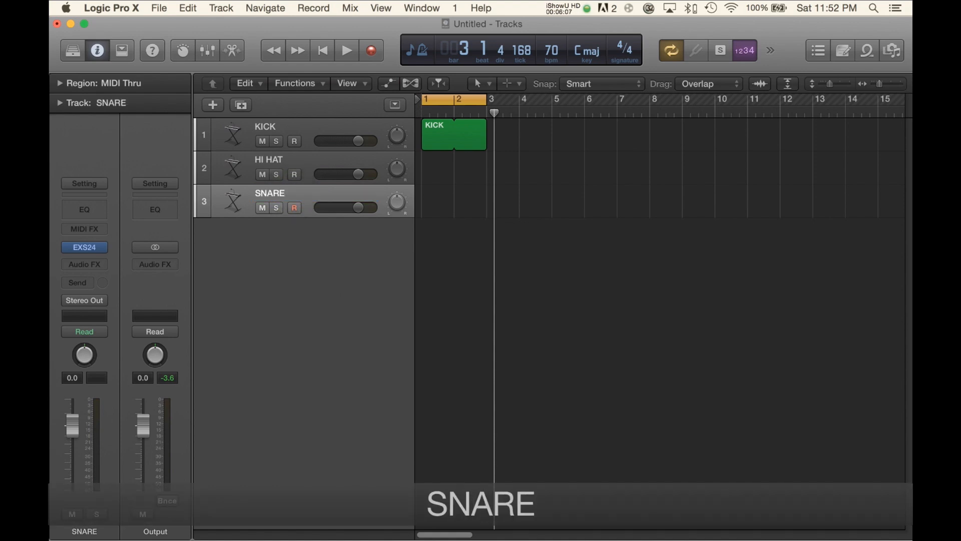
Step: Add two more tracks with the same duplicated settings and name them CLAP and TOMS
{"action": "key", "text": "super+d"}
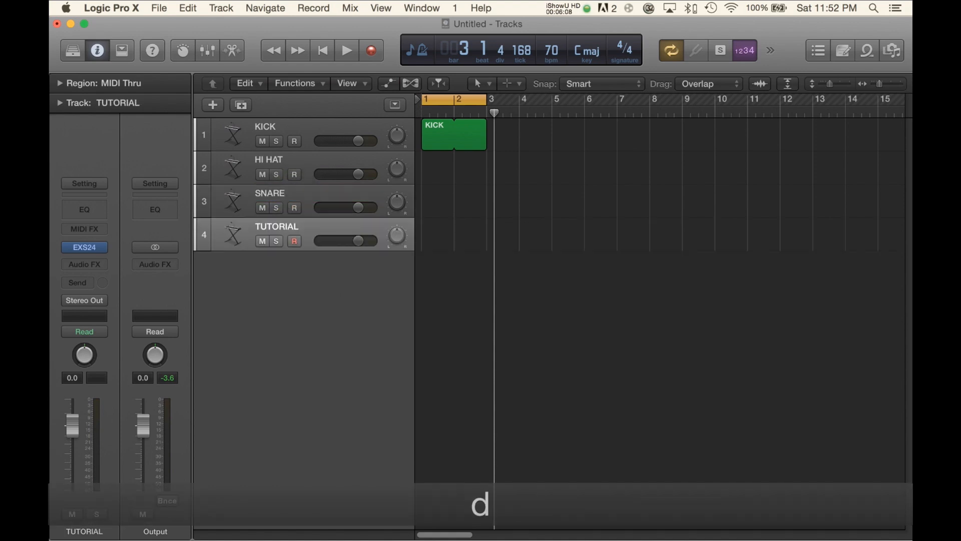
{"action": "double_click", "coordinate": [279, 230]}
{"action": "type", "text": "CLAP"}
{"action": "key", "text": "Return"}
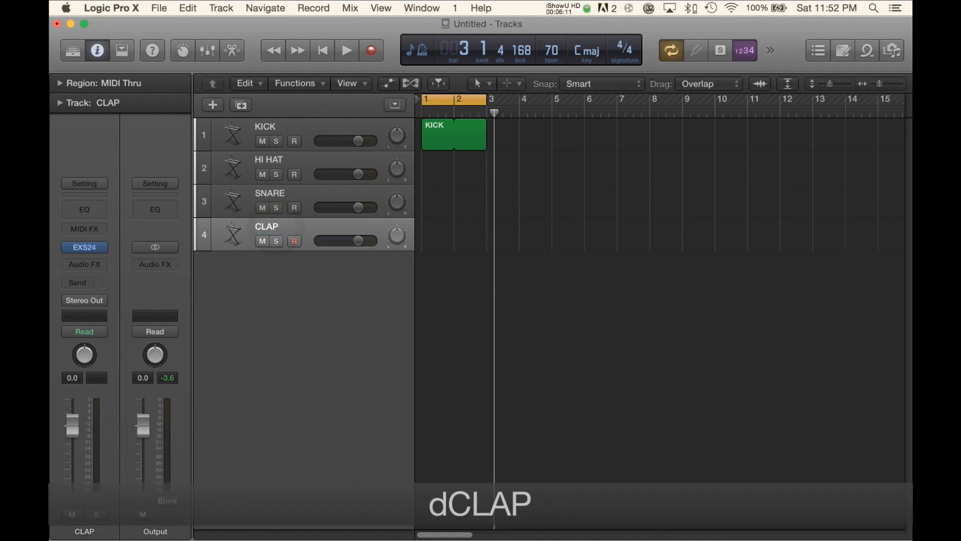
{"action": "key", "text": "super+d"}
{"action": "double_click", "coordinate": [281, 259]}
{"action": "type", "text": "TO"}
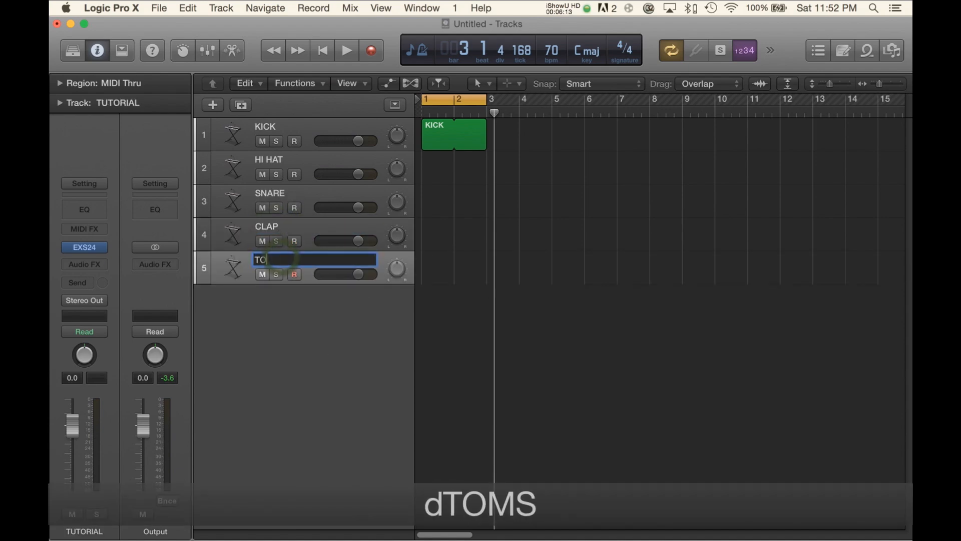
{"action": "type", "text": "MS"}
{"action": "key", "text": "Return"}
Step: Add a sixth track with duplicated settings and name it CRASH
{"action": "key", "text": "super+d"}
{"action": "double_click", "coordinate": [277, 292]}
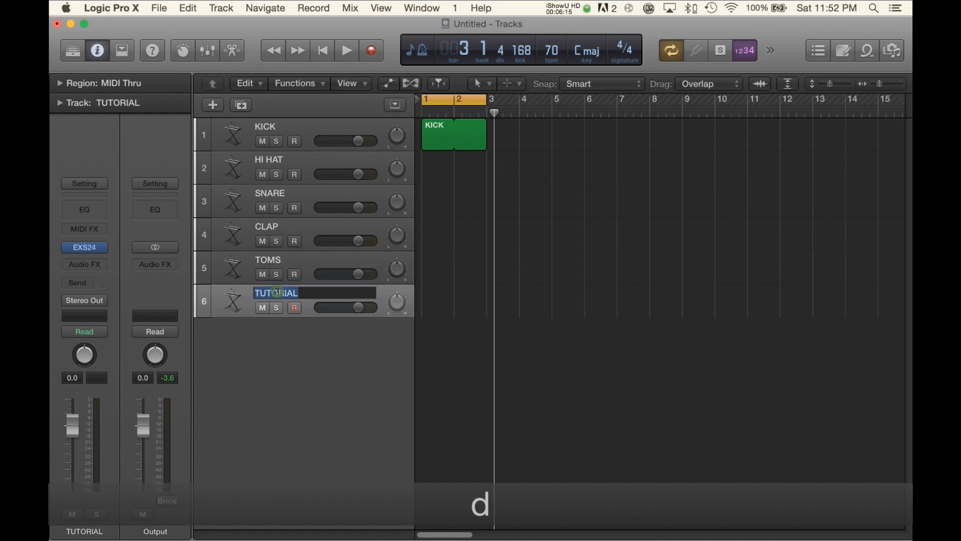
{"action": "type", "text": "CRASH"}
{"action": "key", "text": "Return"}
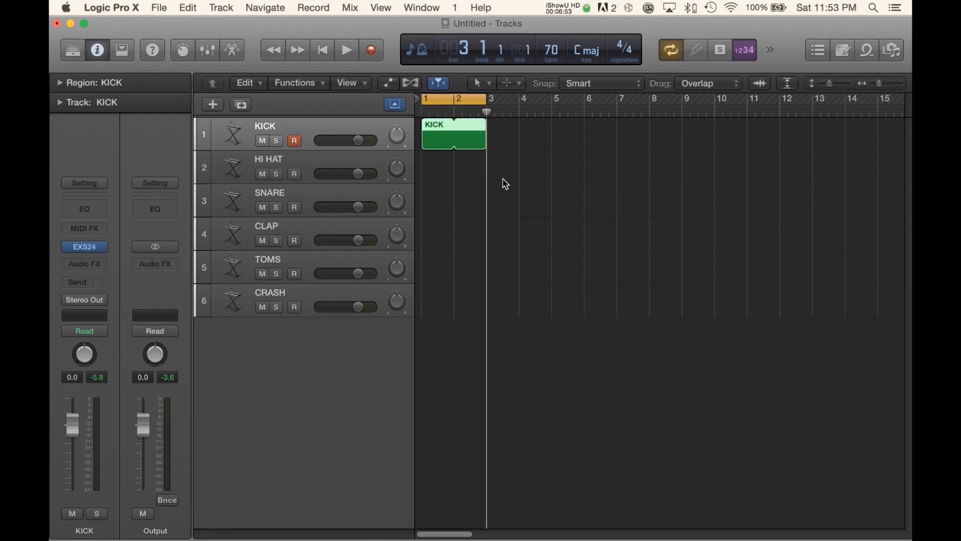
Step: Create empty MIDI regions at bar 1 on the HI HAT and SNARE tracks and loop each to bar 3
{"action": "right_click", "coordinate": [428, 174]}
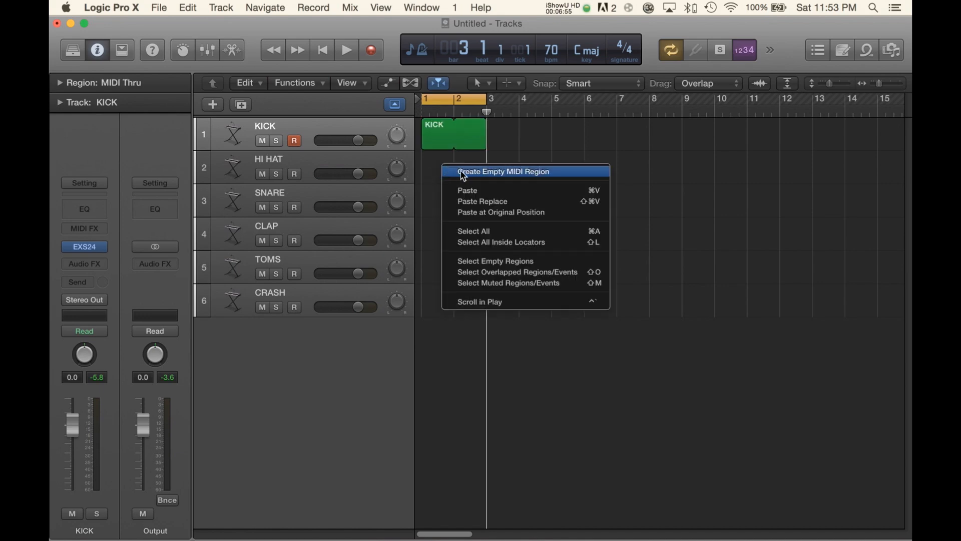
{"action": "left_click", "coordinate": [463, 174]}
{"action": "left_click_drag", "start_coordinate": [484, 160], "coordinate": [483, 162]}
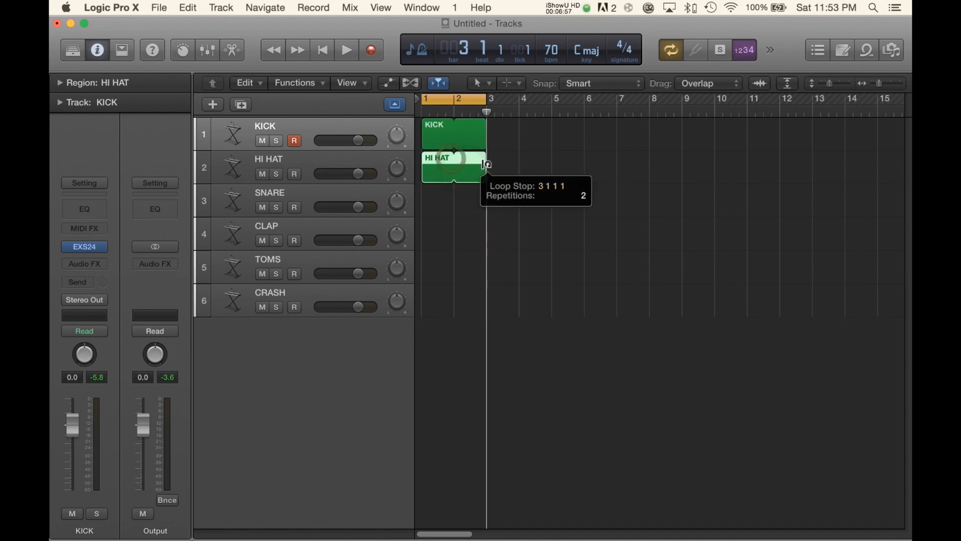
{"action": "right_click", "coordinate": [429, 203]}
{"action": "left_click", "coordinate": [446, 210]}
{"action": "left_click_drag", "start_coordinate": [454, 191], "coordinate": [485, 190]}
Step: Create empty MIDI regions at bar 1 on the CLAP and TOMS tracks and loop each to bar 3
{"action": "right_click", "coordinate": [438, 238]}
{"action": "left_click", "coordinate": [450, 243]}
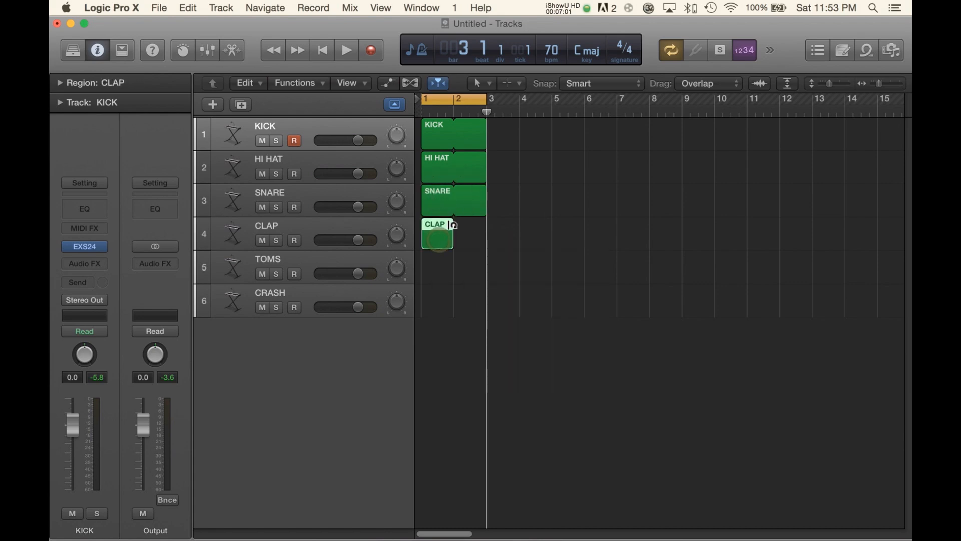
{"action": "left_click_drag", "start_coordinate": [452, 222], "coordinate": [488, 223]}
{"action": "right_click", "coordinate": [459, 277]}
{"action": "left_click", "coordinate": [458, 276]}
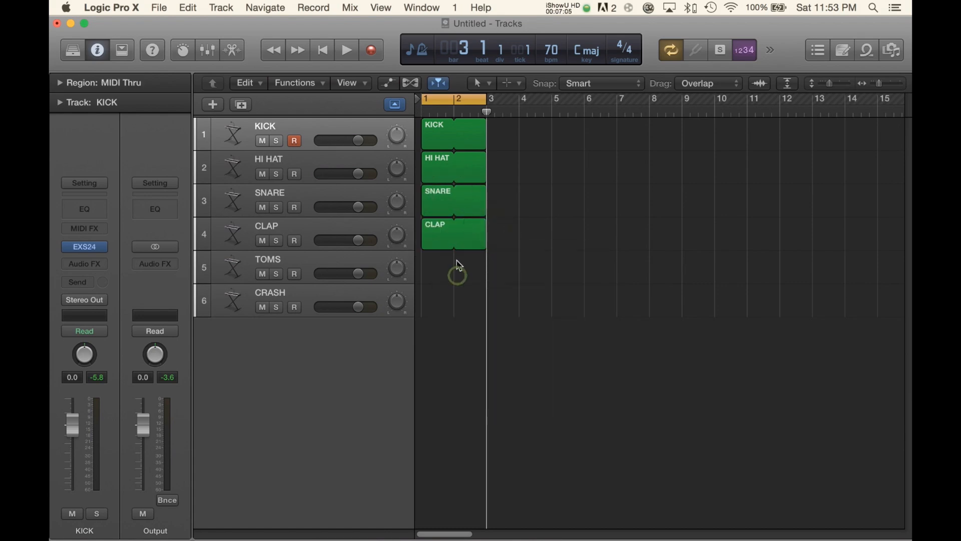
{"action": "left_click_drag", "start_coordinate": [478, 260], "coordinate": [488, 260]}
Step: Create an empty MIDI region at bar 1 on the CRASH track and loop it to bar 3
{"action": "right_click", "coordinate": [453, 298]}
{"action": "left_click", "coordinate": [453, 298]}
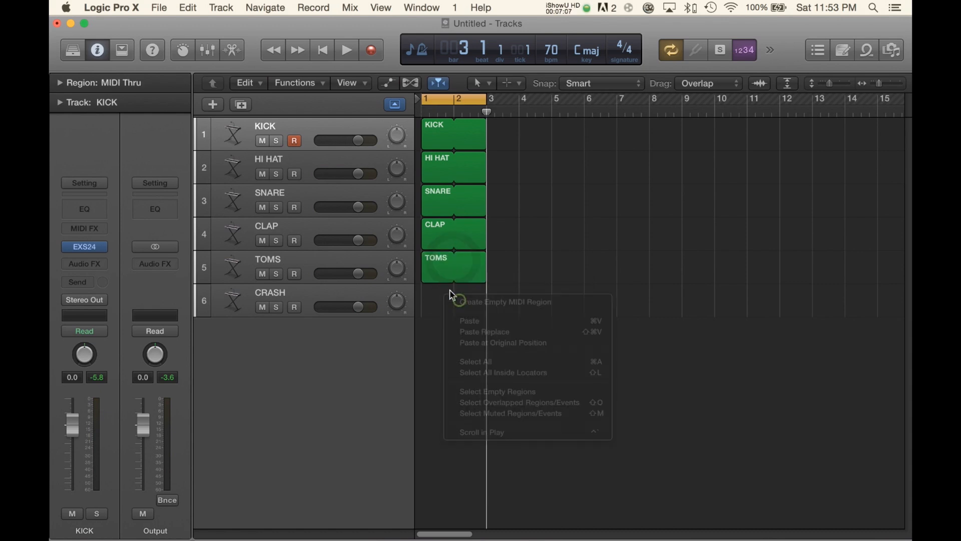
{"action": "left_click_drag", "start_coordinate": [454, 292], "coordinate": [486, 291]}
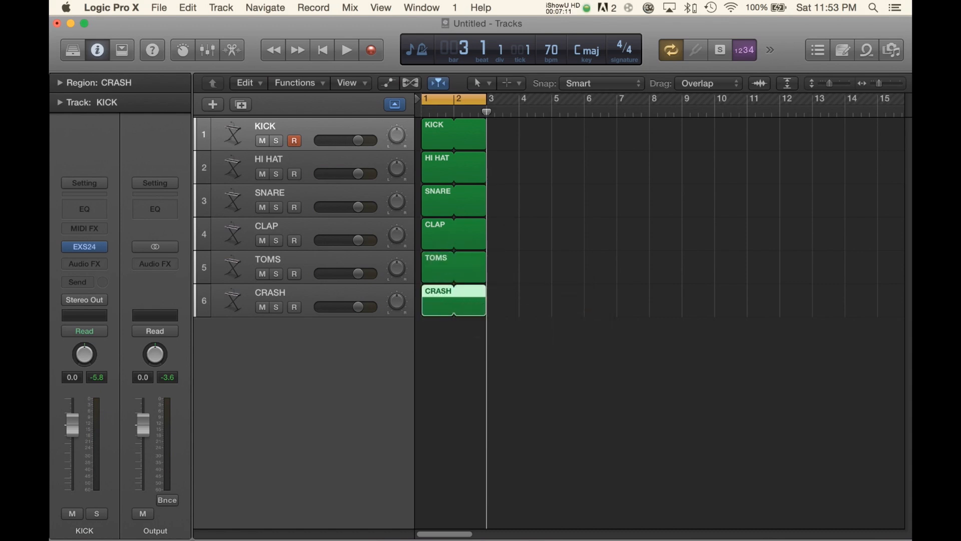
Step: Open the KICK region in an enlarged Piano Roll and place C1 notes on all four beats of bar 1
{"action": "double_click", "coordinate": [442, 136]}
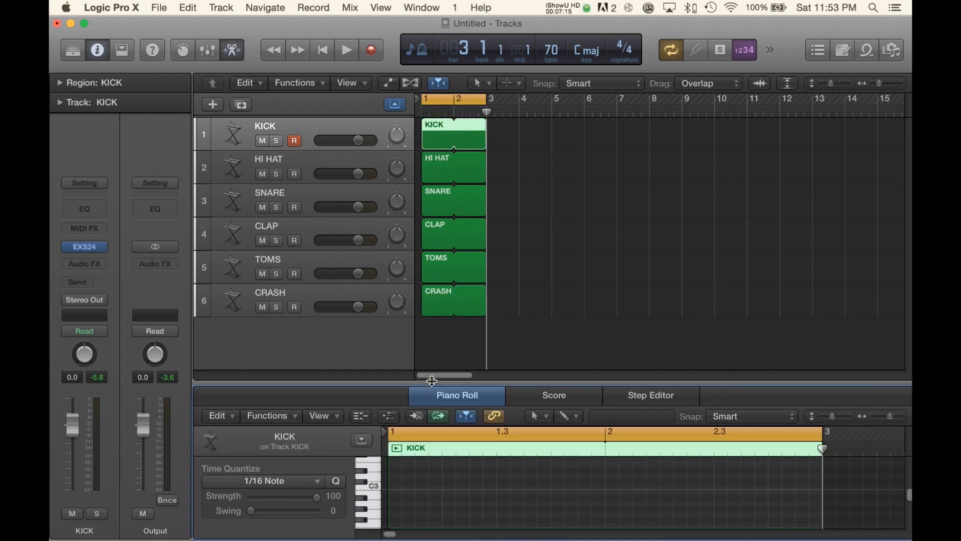
{"action": "left_click_drag", "start_coordinate": [432, 380], "coordinate": [423, 265]}
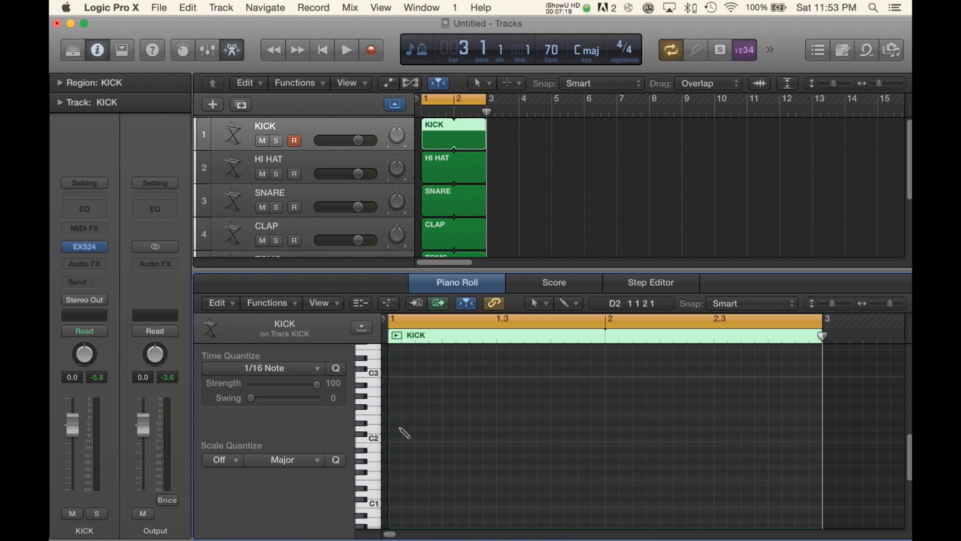
{"action": "left_click_drag", "start_coordinate": [395, 443], "coordinate": [396, 479]}
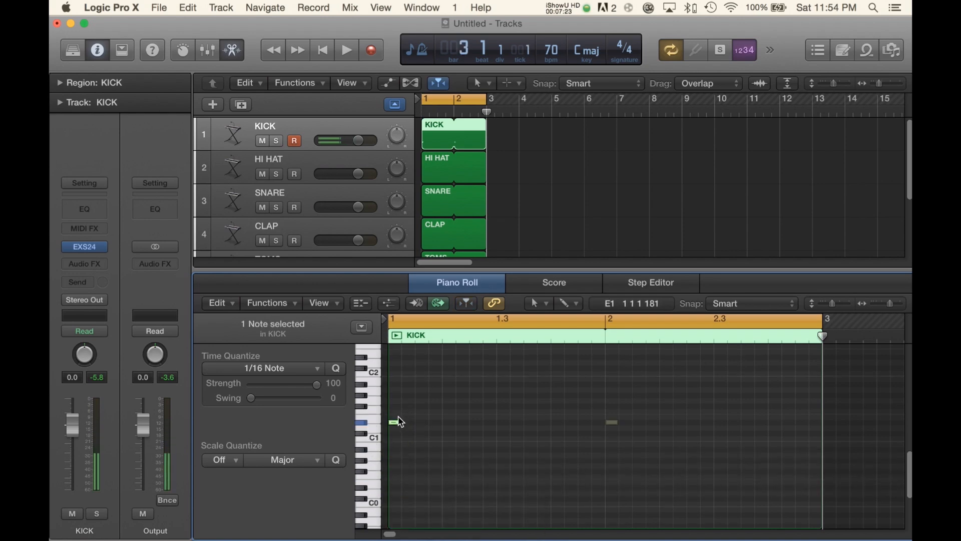
{"action": "left_click_drag", "start_coordinate": [401, 422], "coordinate": [445, 434]}
{"action": "left_click_drag", "start_coordinate": [525, 433], "coordinate": [449, 441]}
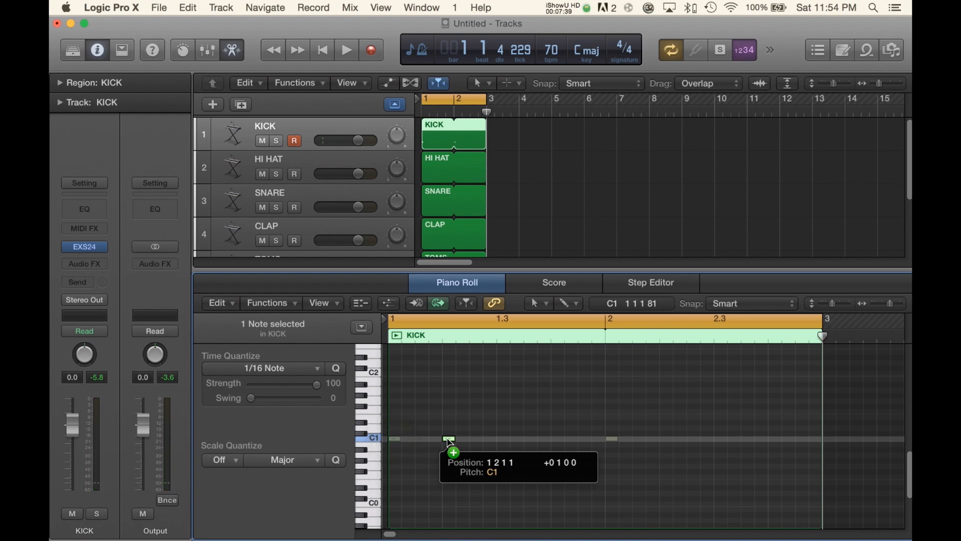
{"action": "left_click_drag", "start_coordinate": [449, 441], "coordinate": [449, 440]}
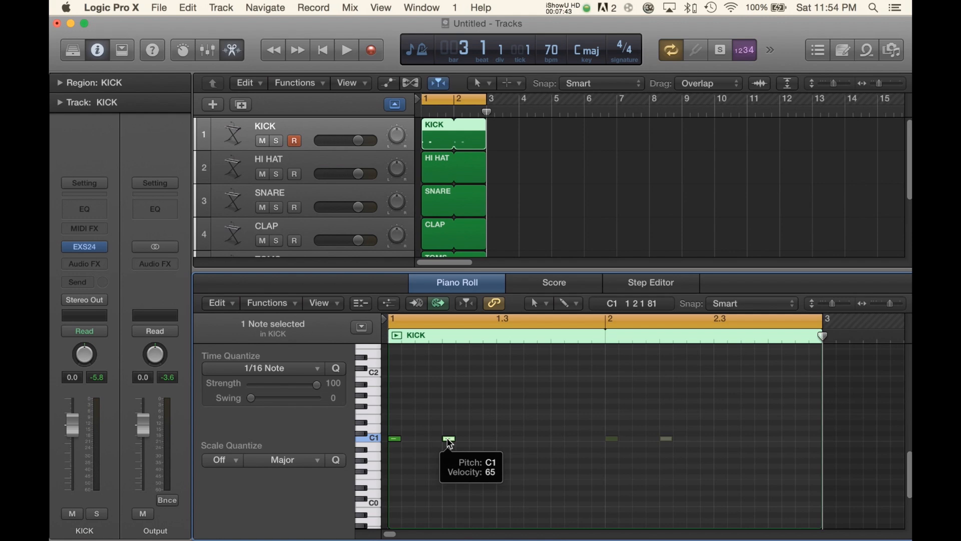
{"action": "left_click_drag", "start_coordinate": [452, 444], "coordinate": [559, 440]}
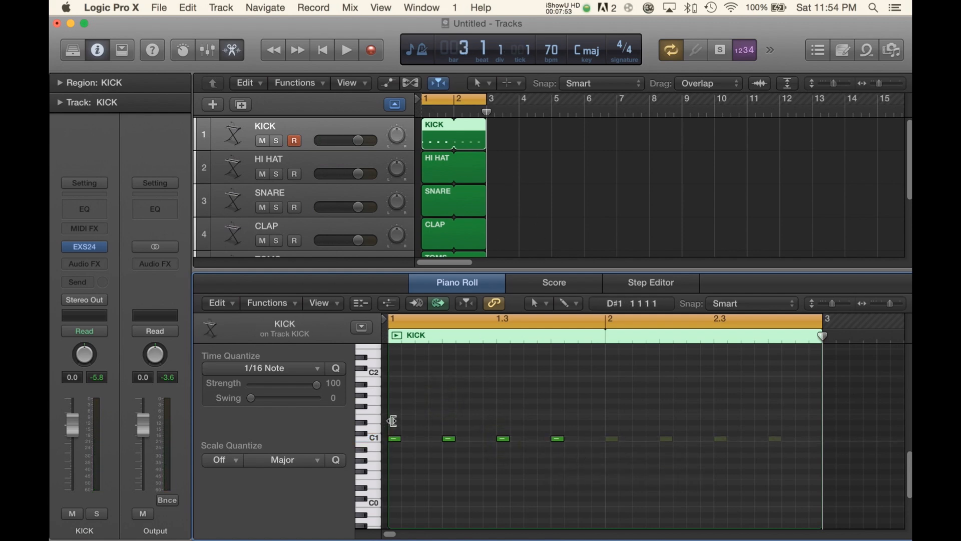
{"action": "left_click_drag", "start_coordinate": [415, 465], "coordinate": [581, 468]}
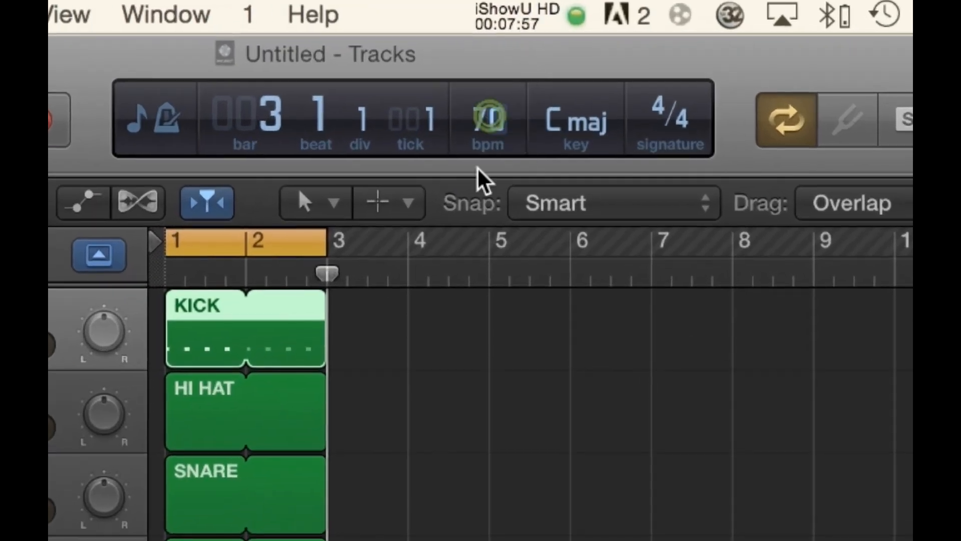
Step: Set the project tempo to 120 bpm and play back the kick loop
{"action": "type", "text": "120"}
{"action": "key", "text": "Return"}
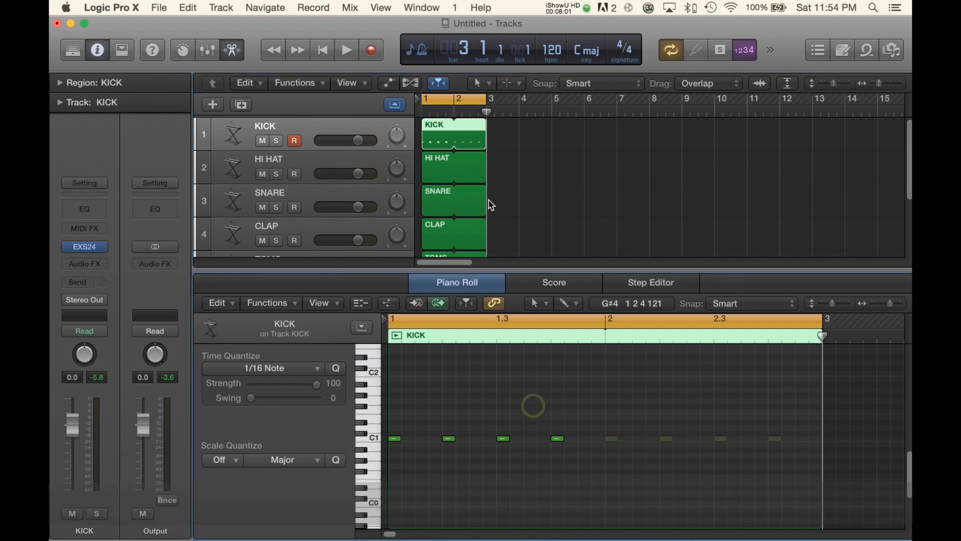
{"action": "key", "text": "space"}
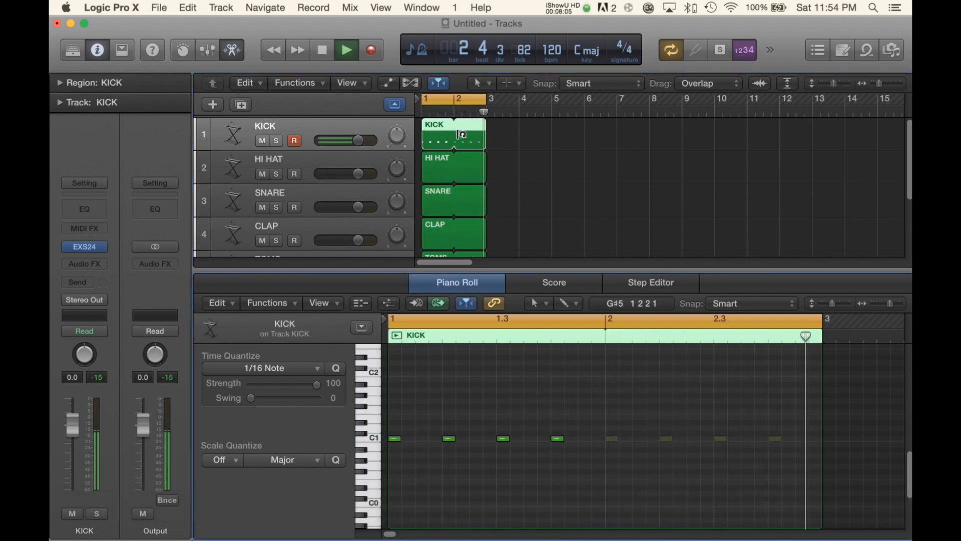
{"action": "key", "text": "space"}
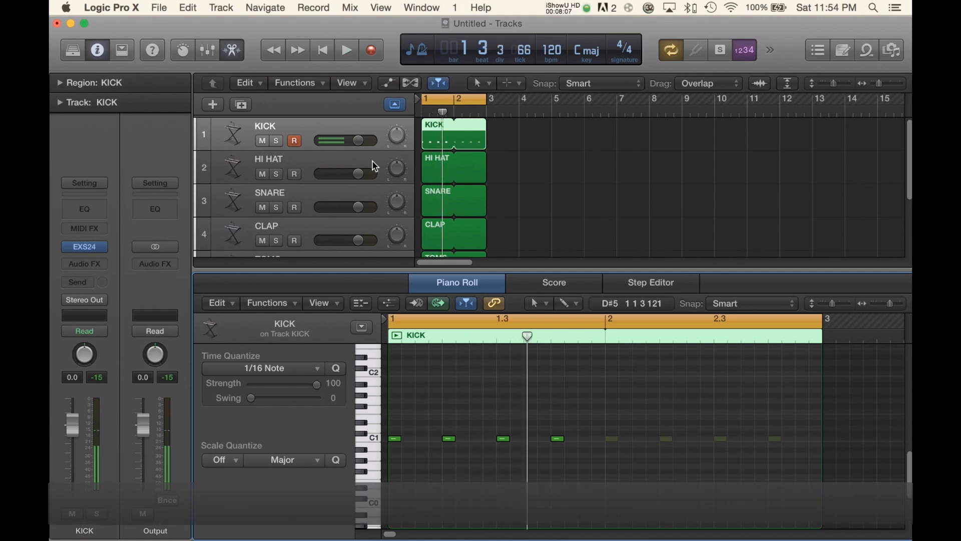
Step: Fill bar 1 of the HI HAT region with C#1 notes on every eighth note, and play it with the kick
{"action": "left_click", "coordinate": [332, 159]}
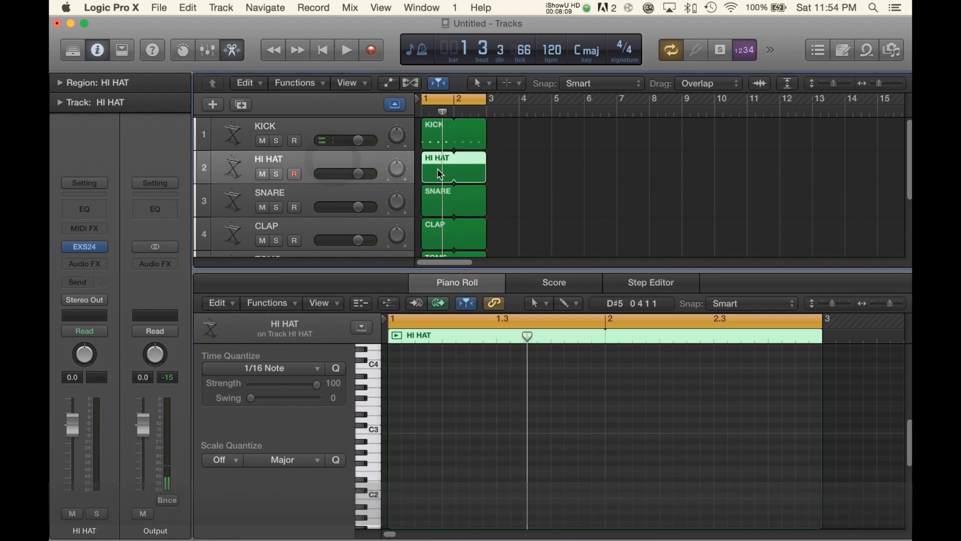
{"action": "scroll", "coordinate": [398, 440], "scroll_direction": "down", "scroll_amount": 4}
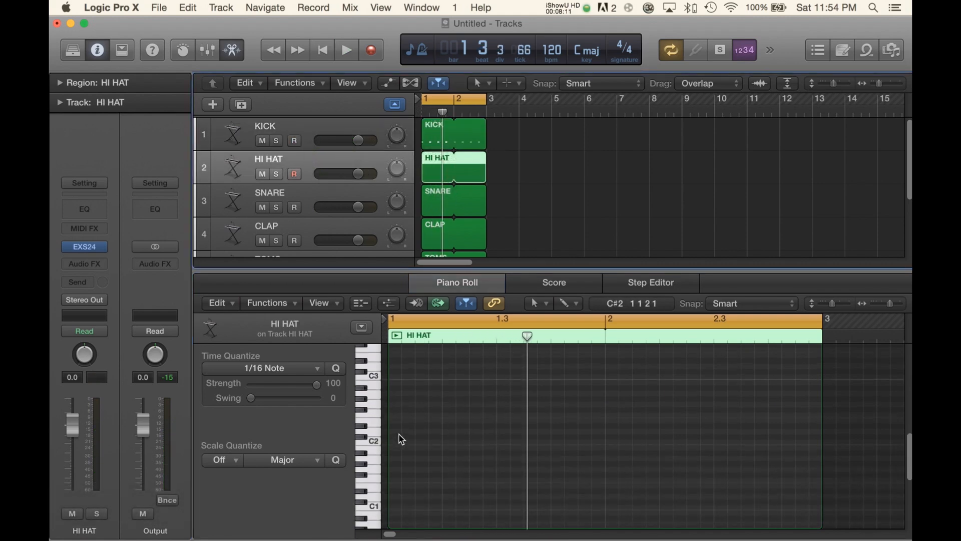
{"action": "left_click", "coordinate": [404, 474]}
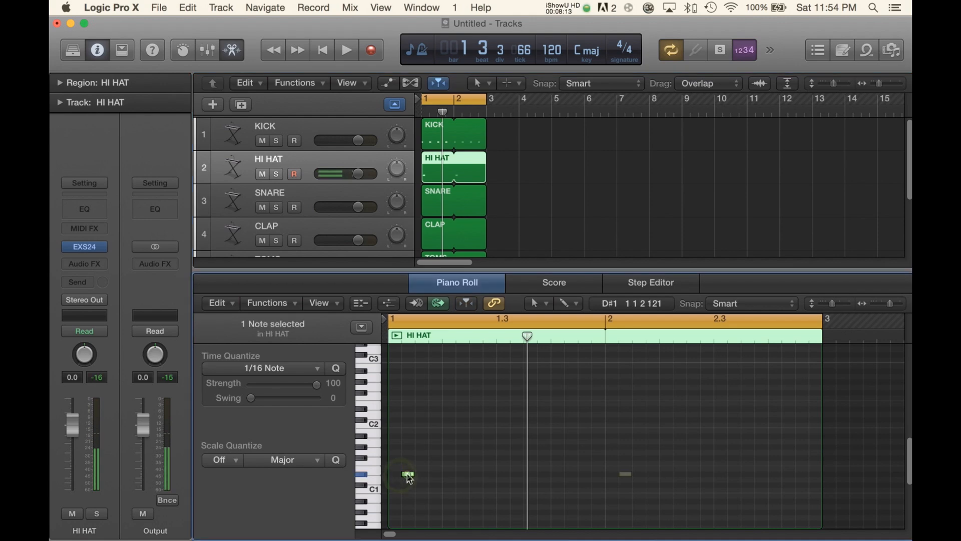
{"action": "mouse_move", "coordinate": [409, 478]}
{"action": "left_mouse_down"}
{"action": "mouse_move", "coordinate": [398, 488]}
{"action": "mouse_move", "coordinate": [423, 485]}
{"action": "mouse_move", "coordinate": [396, 487]}
{"action": "left_mouse_up"}
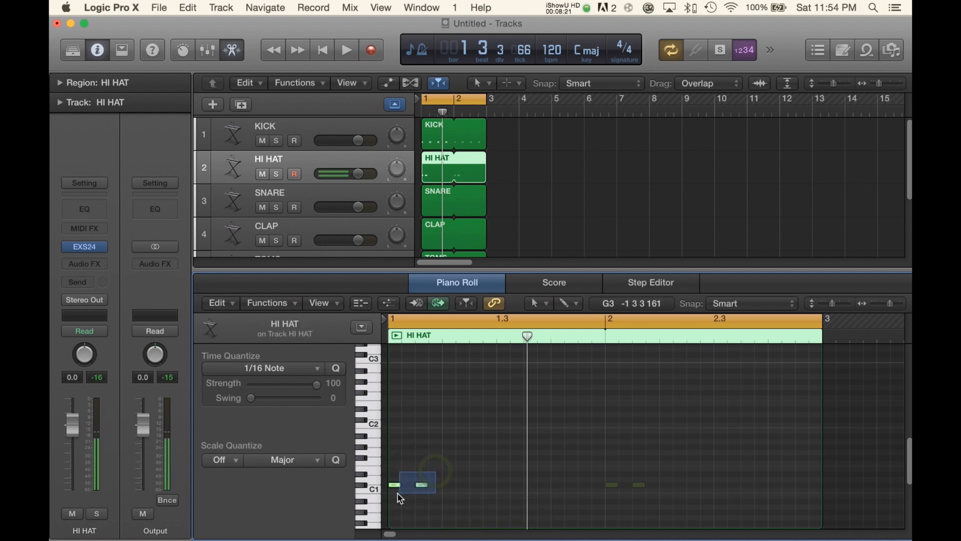
{"action": "left_click_drag", "start_coordinate": [396, 494], "coordinate": [449, 487]}
{"action": "left_click_drag", "start_coordinate": [504, 462], "coordinate": [506, 491]}
{"action": "left_click", "coordinate": [495, 450]}
{"action": "key", "text": "space"}
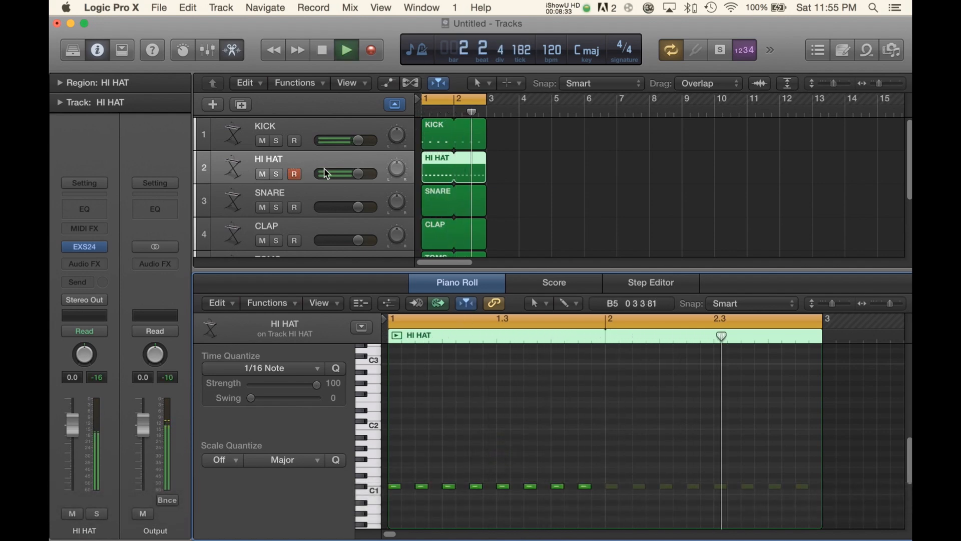
{"action": "key", "text": "space"}
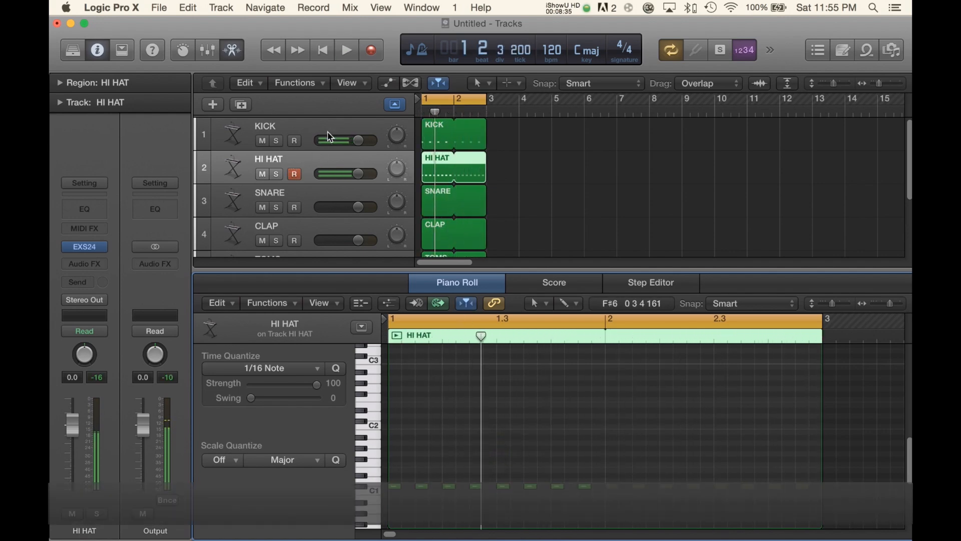
Step: Lower the HI HAT track's volume to -12.8 dB and play back the loop
{"action": "left_click", "coordinate": [308, 125]}
{"action": "left_click", "coordinate": [311, 161]}
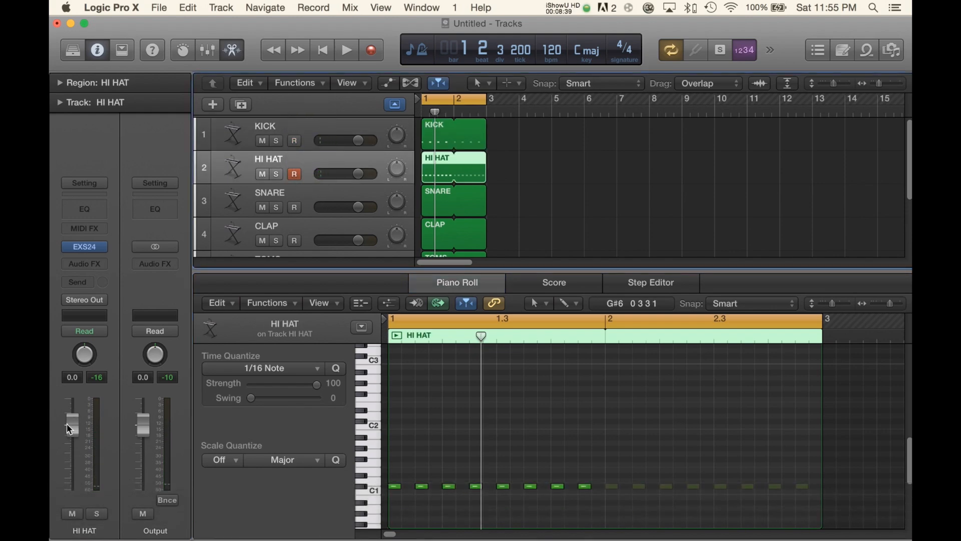
{"action": "left_click_drag", "start_coordinate": [70, 422], "coordinate": [72, 458]}
{"action": "key", "text": "space"}
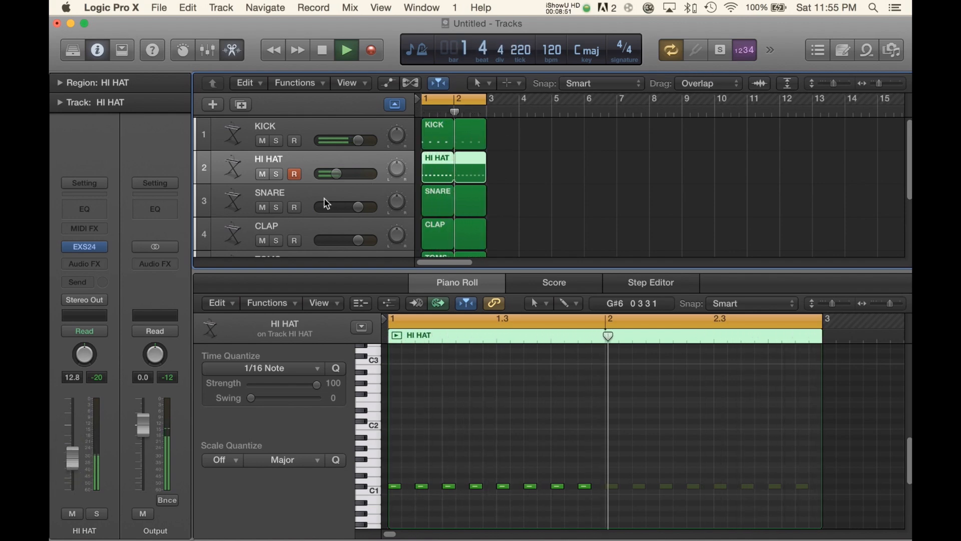
{"action": "key", "text": "space"}
Step: Place G#1 notes on beats 2 and 4 of bar 1 in the SNARE region, and play them with the kick and hi-hat
{"action": "left_click", "coordinate": [309, 192]}
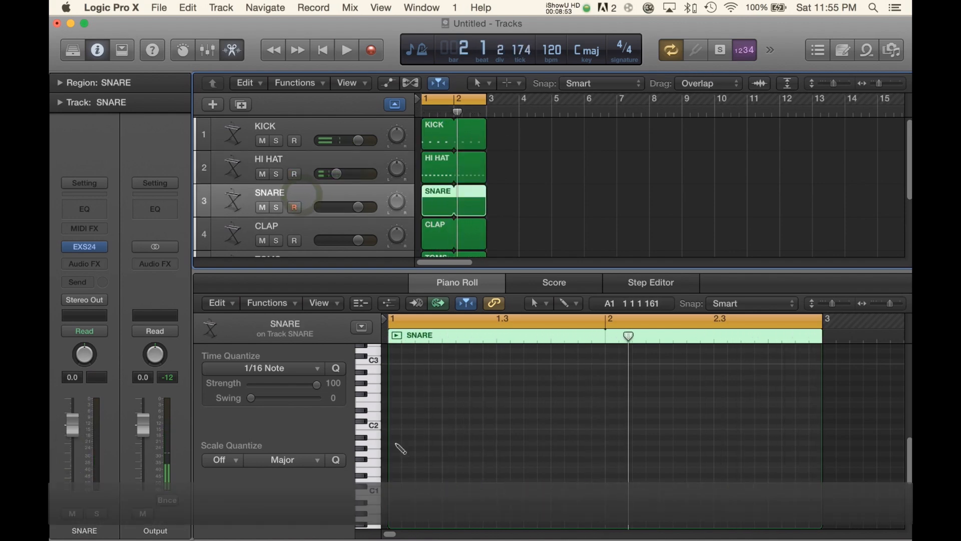
{"action": "left_click", "coordinate": [397, 472]}
{"action": "left_click_drag", "start_coordinate": [398, 475], "coordinate": [557, 453]}
{"action": "left_click", "coordinate": [475, 412]}
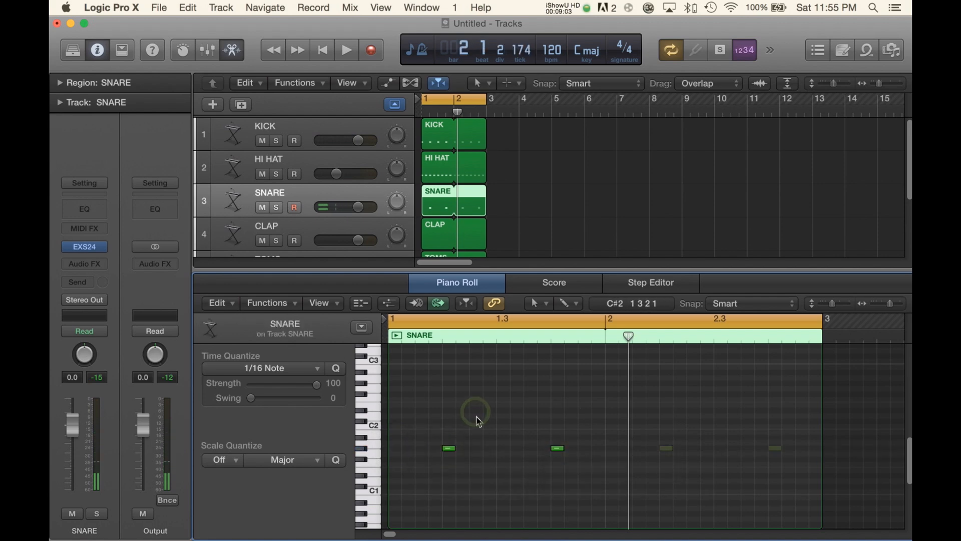
{"action": "key", "text": "space"}
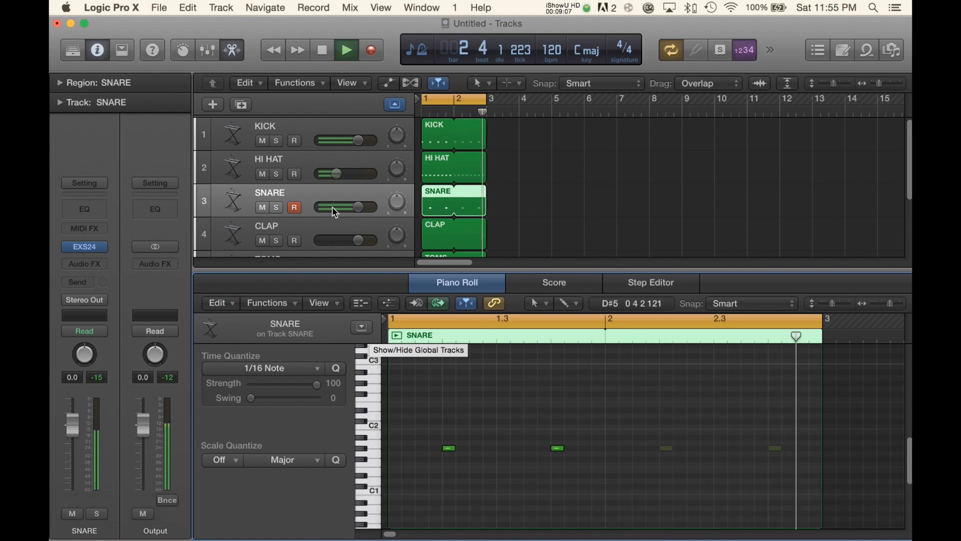
{"action": "scroll", "coordinate": [520, 189], "scroll_direction": "down", "scroll_amount": 1}
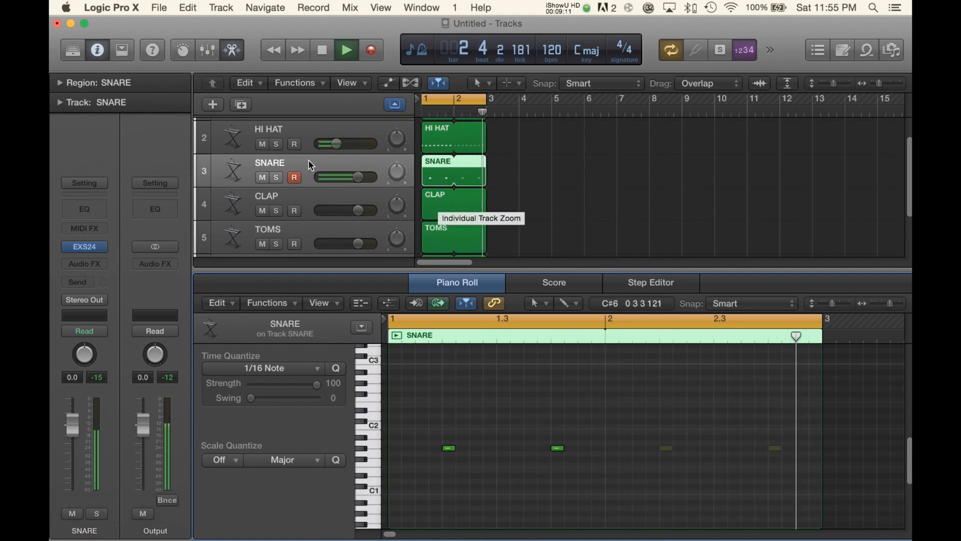
{"action": "key", "text": "space"}
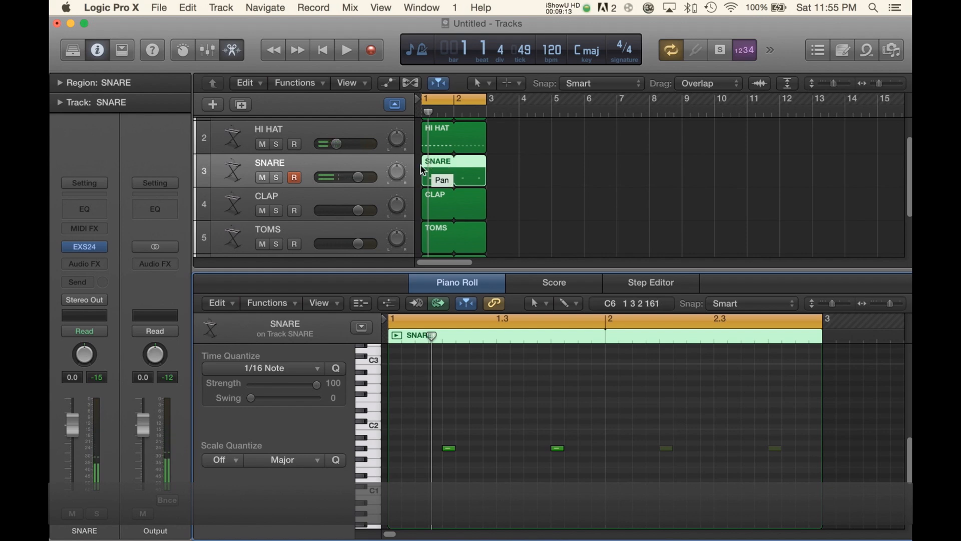
Step: Place A1 notes on beats 2 and 4 of bar 1 in the CLAP region, and lower the CLAP volume to -10.4 dB during playback
{"action": "left_click", "coordinate": [306, 193]}
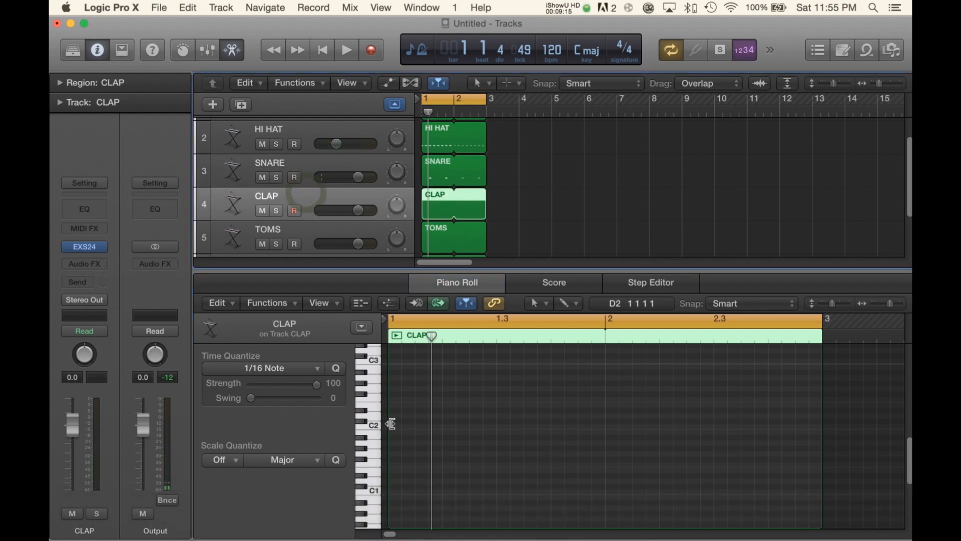
{"action": "left_click", "coordinate": [398, 443]}
{"action": "left_click_drag", "start_coordinate": [397, 447], "coordinate": [559, 447]}
{"action": "left_click", "coordinate": [441, 408]}
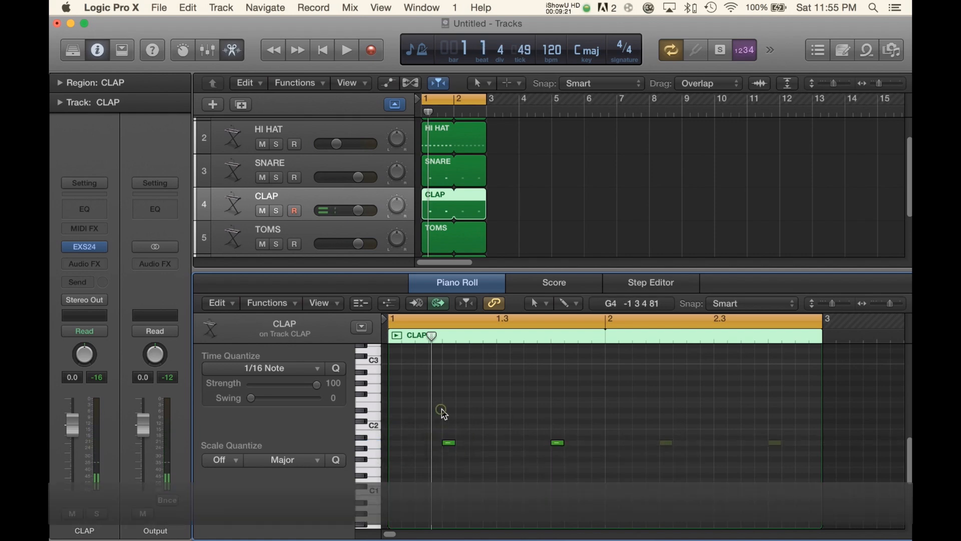
{"action": "key", "text": "space"}
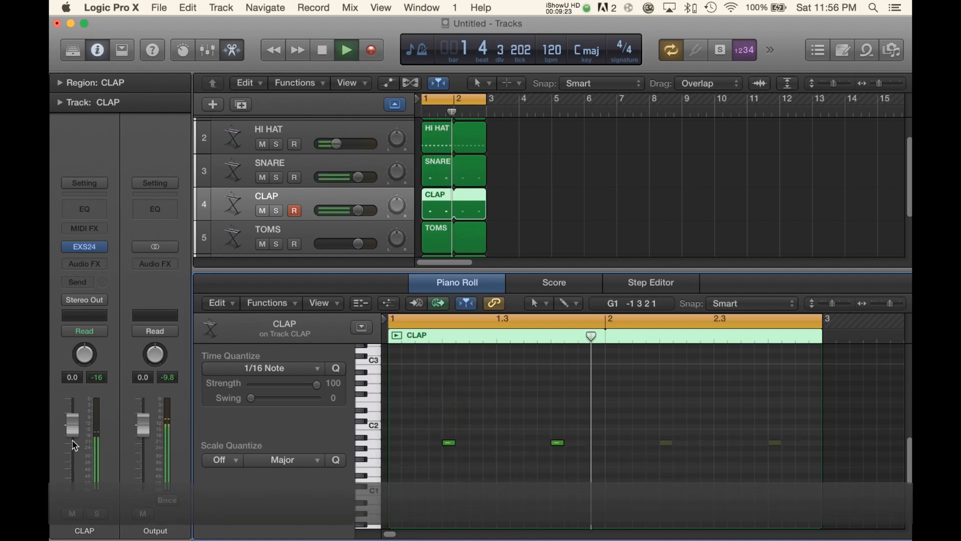
{"action": "left_click_drag", "start_coordinate": [73, 424], "coordinate": [69, 454]}
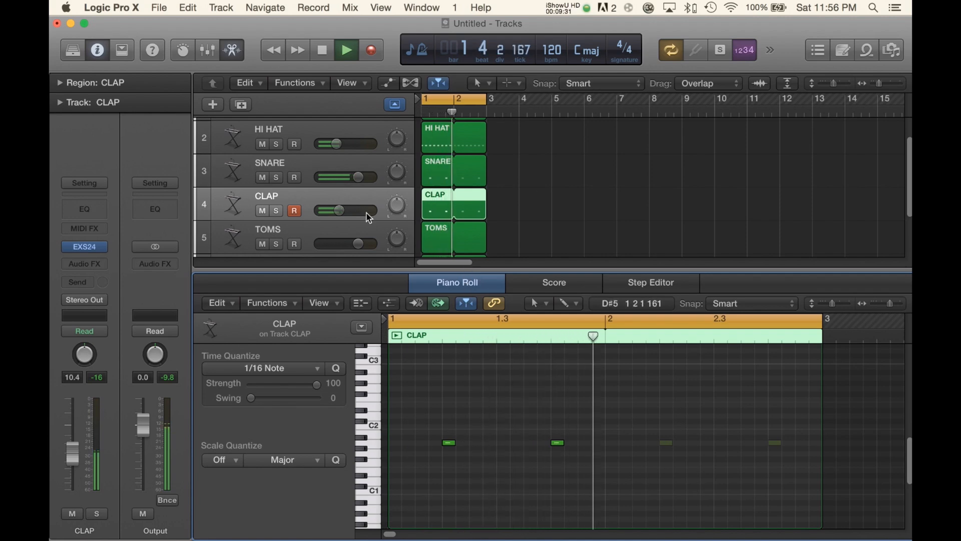
{"action": "key", "text": "space"}
Step: Add a rising four-note eighth-note fill from E1 to G1 on beats 3 and 4 of bar 2 in the TOMS region, and play it
{"action": "left_click", "coordinate": [316, 232]}
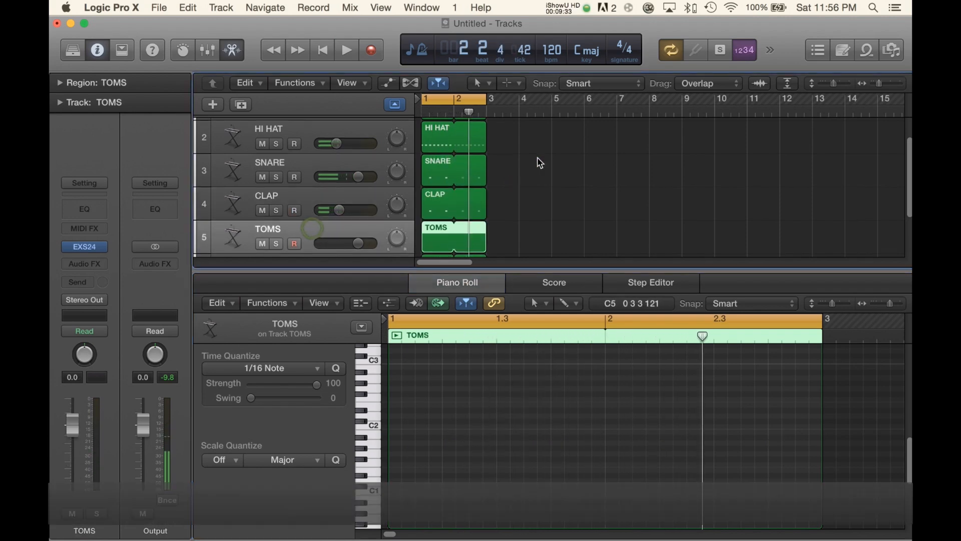
{"action": "scroll", "coordinate": [476, 180], "scroll_direction": "down", "scroll_amount": 1}
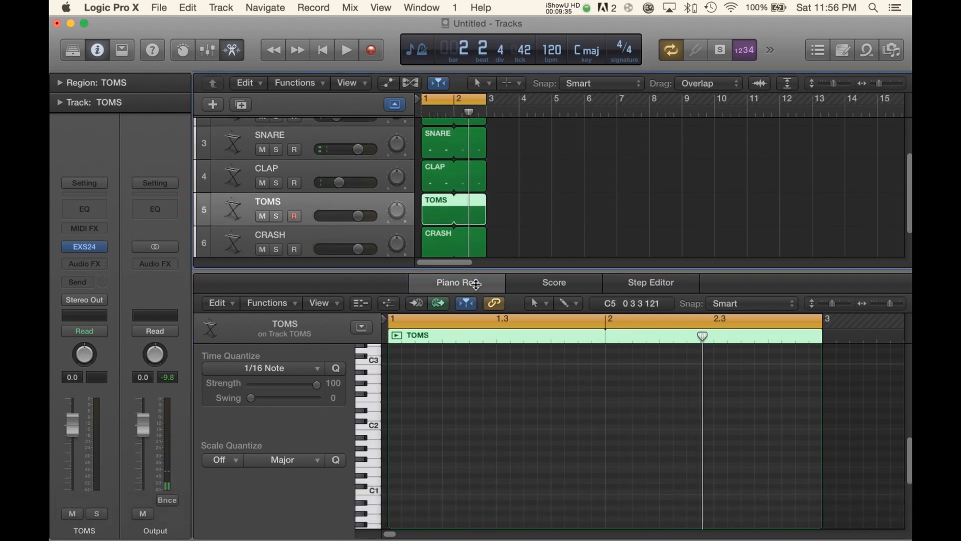
{"action": "left_click", "coordinate": [622, 465]}
{"action": "left_click_drag", "start_coordinate": [625, 466], "coordinate": [809, 455]}
{"action": "left_click", "coordinate": [663, 338]}
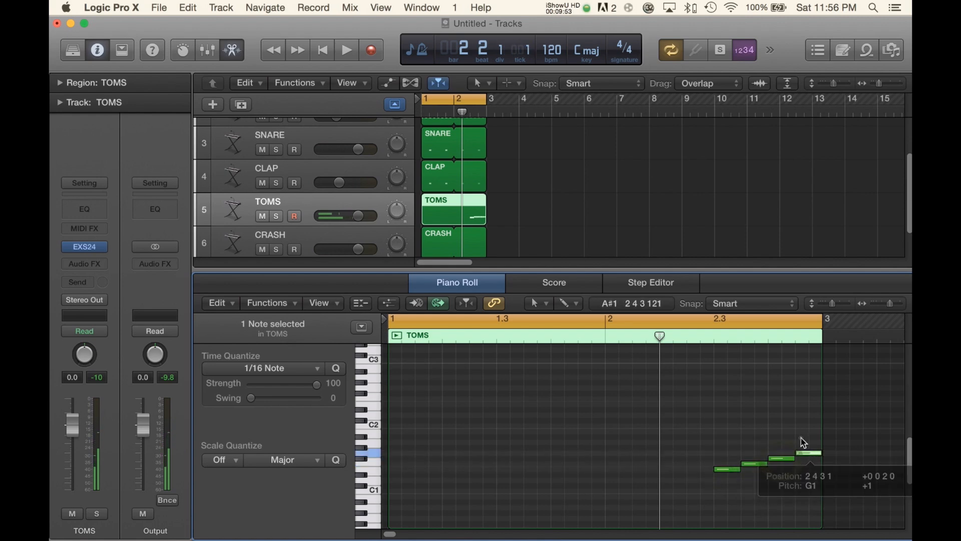
{"action": "left_click", "coordinate": [801, 438]}
{"action": "key", "text": "space"}
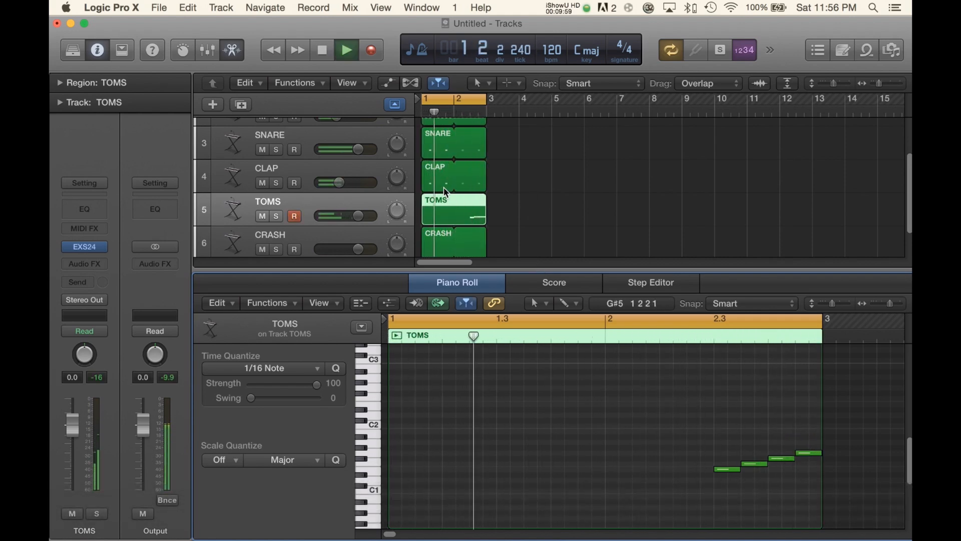
Step: Place a D#1 note at the very start of bar 1 in the CRASH region and audition it
{"action": "scroll", "coordinate": [445, 215], "scroll_direction": "down", "scroll_amount": 1}
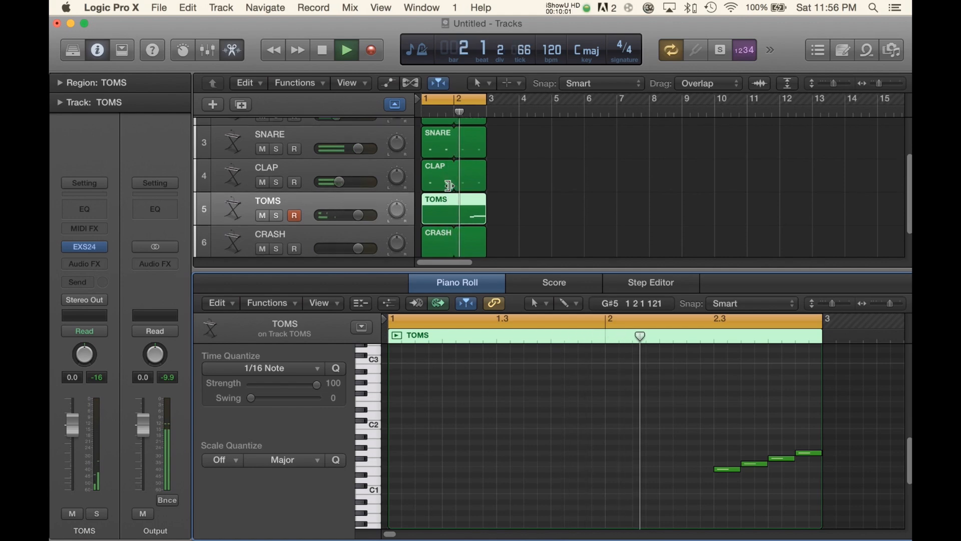
{"action": "left_click", "coordinate": [440, 234]}
{"action": "left_click", "coordinate": [301, 228]}
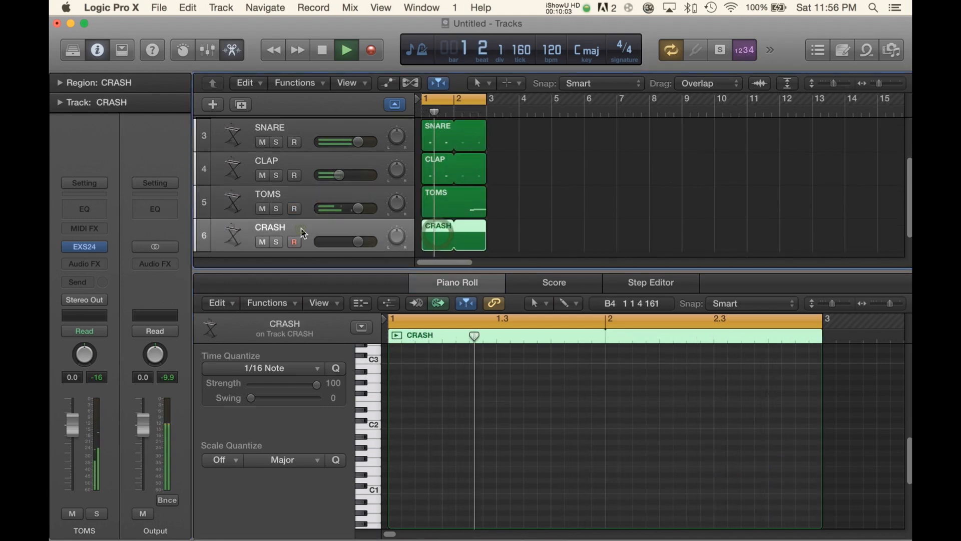
{"action": "key", "text": "space"}
{"action": "left_click", "coordinate": [400, 475]}
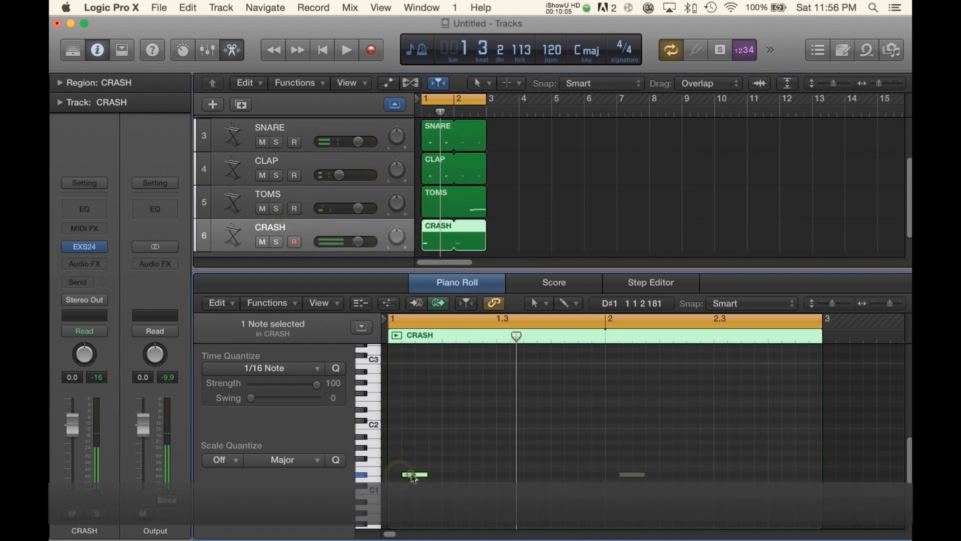
{"action": "left_click_drag", "start_coordinate": [414, 478], "coordinate": [407, 477]}
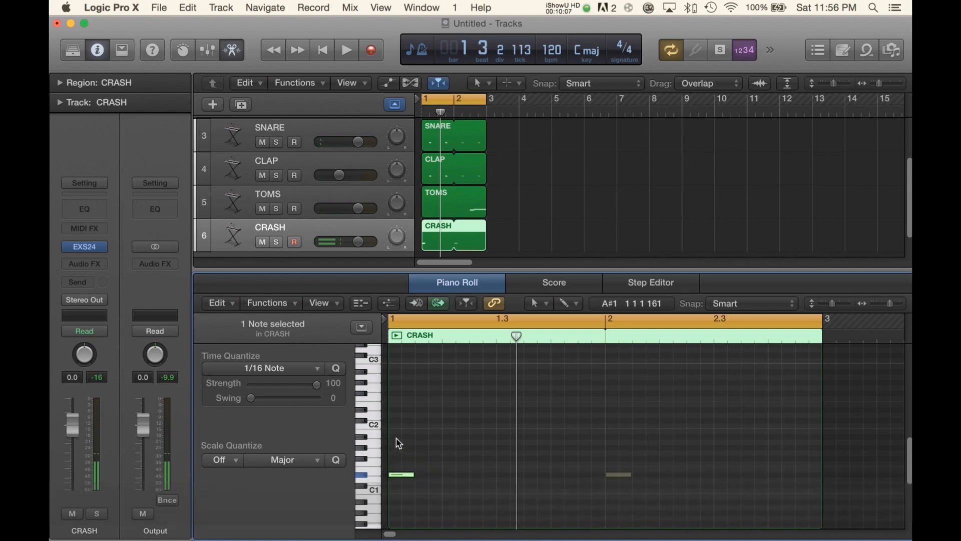
{"action": "left_click", "coordinate": [399, 478]}
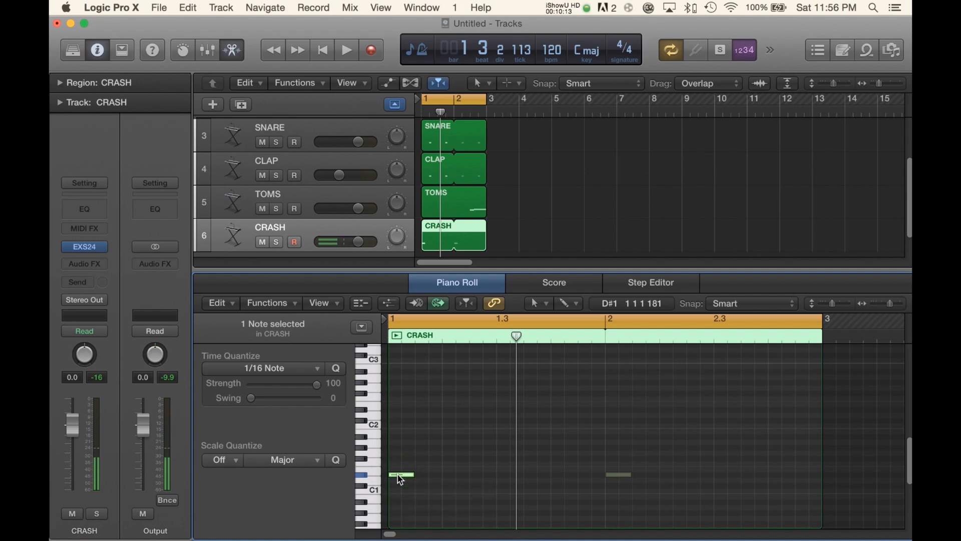
{"action": "left_click", "coordinate": [400, 479]}
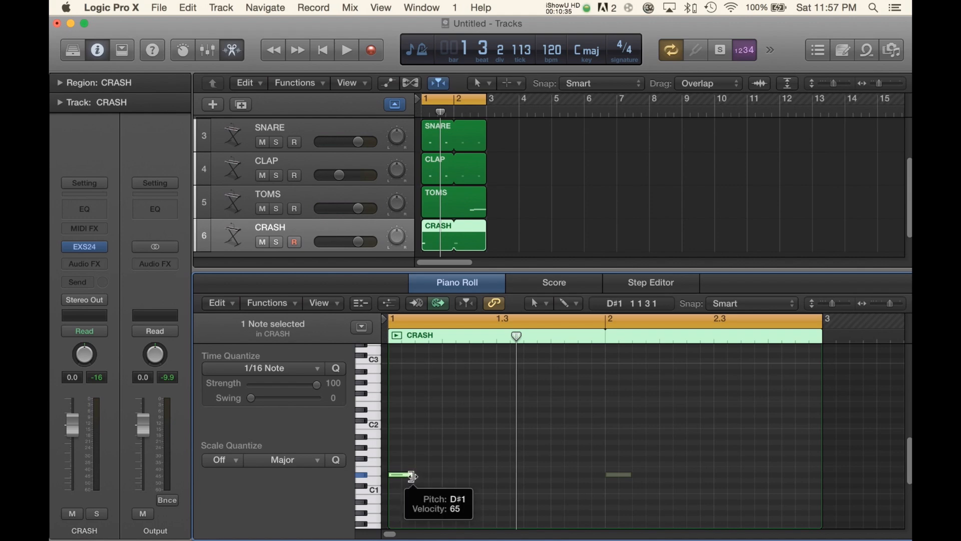
Step: Try the crash note at a longer length past beat 3 and at a sixteenth-note length, auditioning the short one
{"action": "left_click_drag", "start_coordinate": [411, 475], "coordinate": [522, 475]}
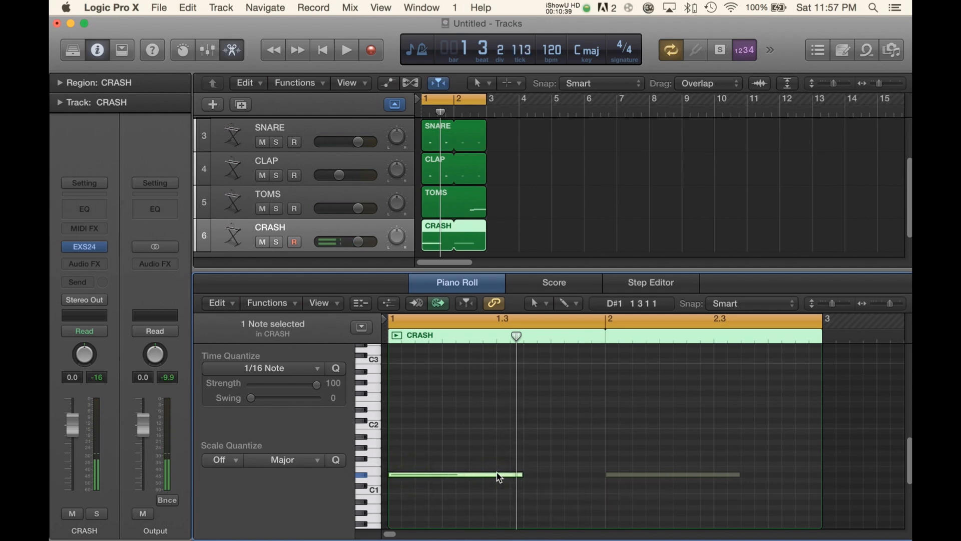
{"action": "left_click_drag", "start_coordinate": [518, 474], "coordinate": [398, 479]}
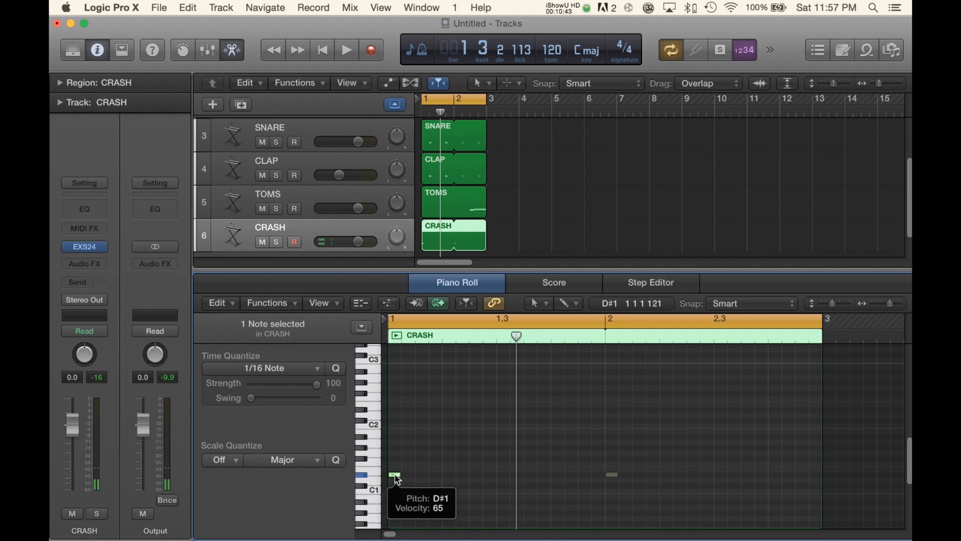
{"action": "left_click", "coordinate": [395, 476]}
{"action": "left_click", "coordinate": [395, 476]}
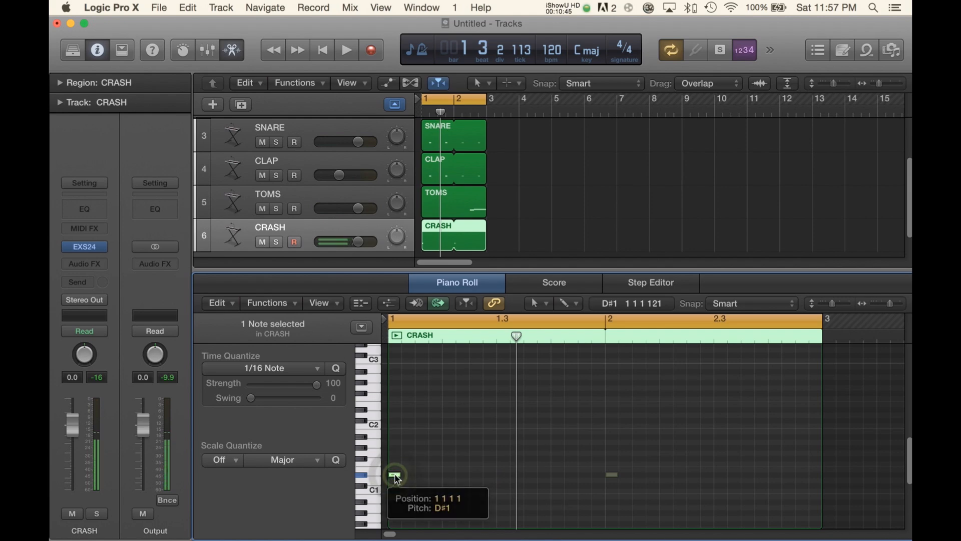
{"action": "left_click", "coordinate": [396, 477]}
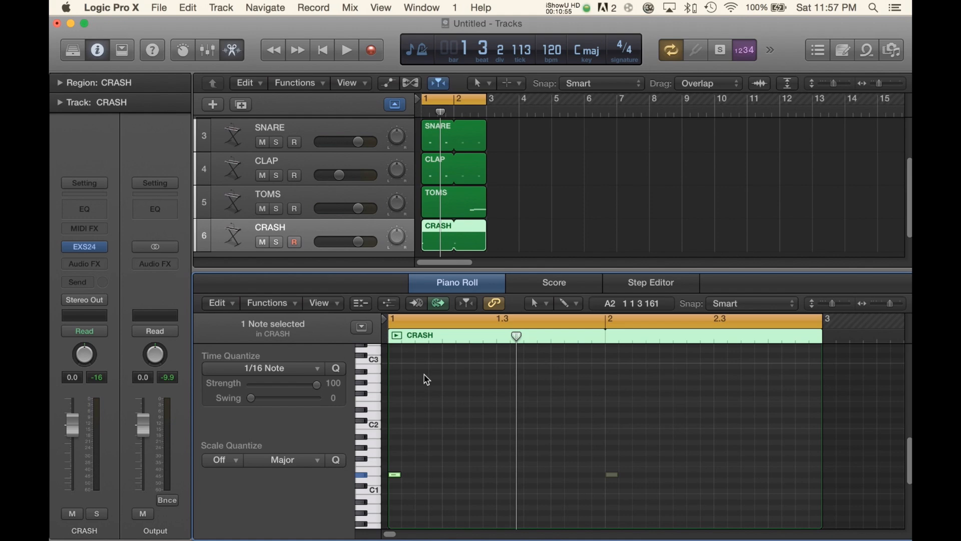
{"action": "left_click", "coordinate": [396, 474]}
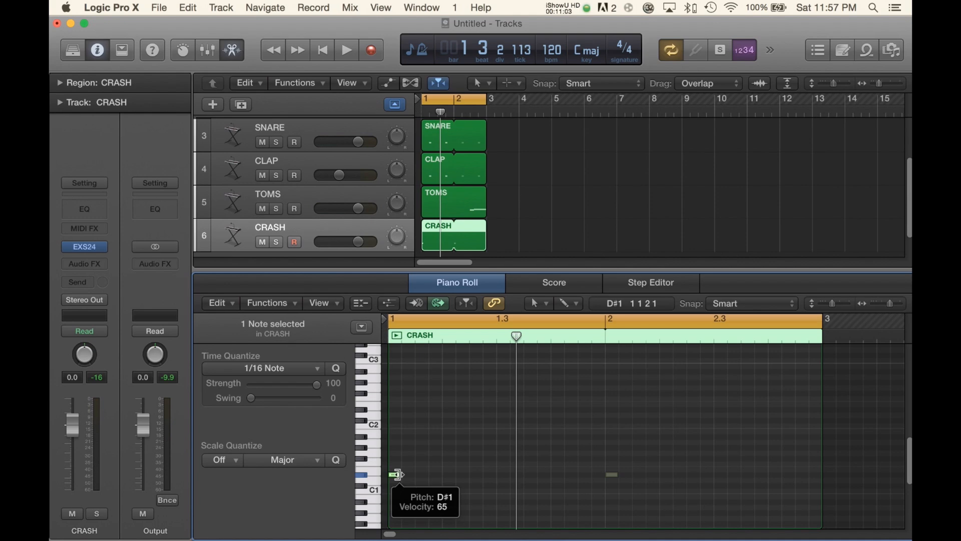
Step: Lengthen the D#1 crash note past beat 3 of bar 1 and shorten the CRASH region to one bar
{"action": "left_click_drag", "start_coordinate": [396, 474], "coordinate": [510, 476]}
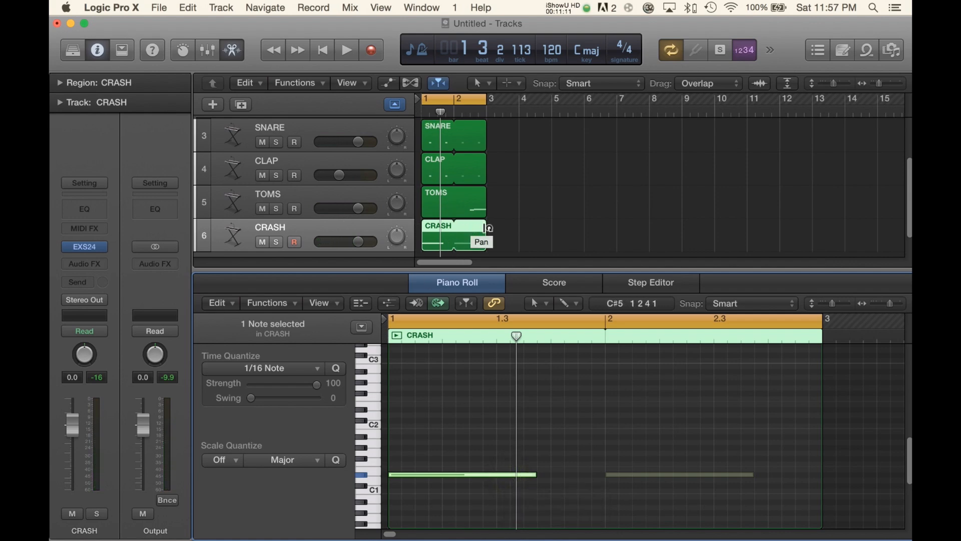
{"action": "left_click_drag", "start_coordinate": [487, 227], "coordinate": [453, 230]}
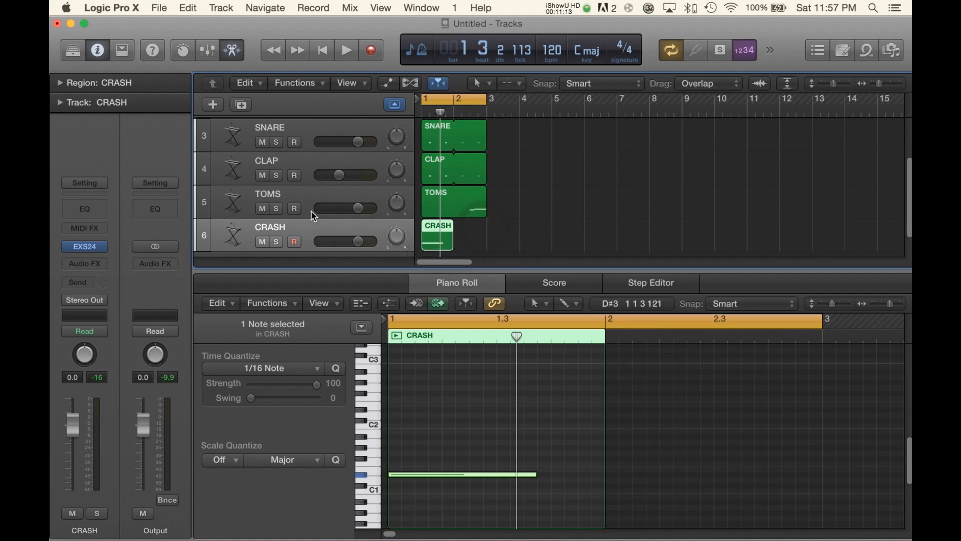
Step: Lower the CRASH track's volume to -9.0 dB while playing back the full loop
{"action": "left_click_drag", "start_coordinate": [72, 431], "coordinate": [72, 446]}
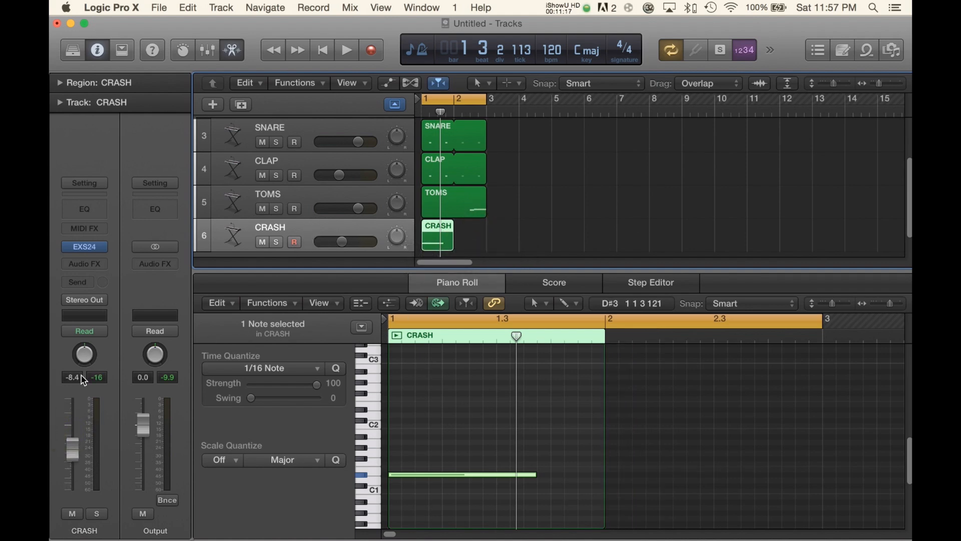
{"action": "key", "text": "space"}
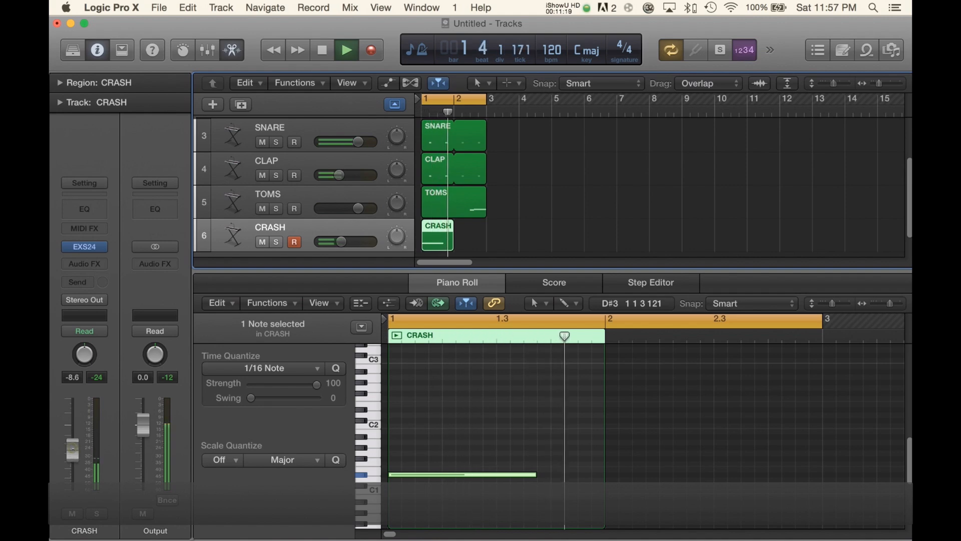
Step: Lower the SNARE track's volume to -2.5 dB during playback, then stop the loop and deselect all regions
{"action": "scroll", "coordinate": [499, 194], "scroll_direction": "up", "scroll_amount": 2}
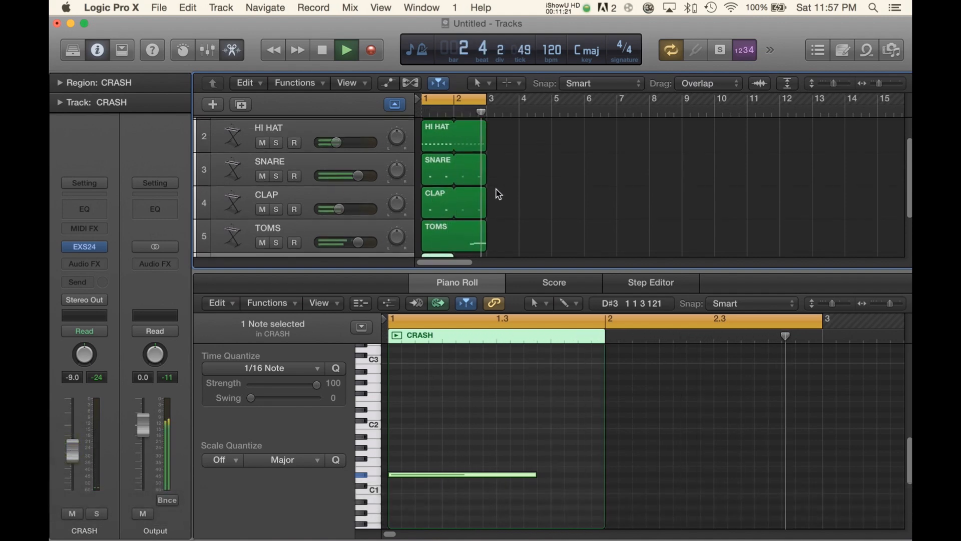
{"action": "scroll", "coordinate": [499, 194], "scroll_direction": "up", "scroll_amount": 1}
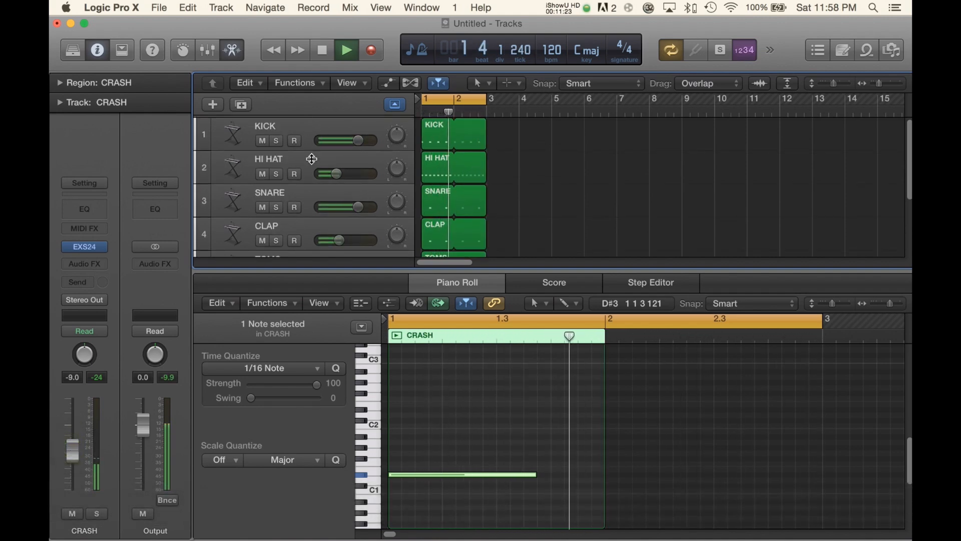
{"action": "left_click", "coordinate": [313, 196]}
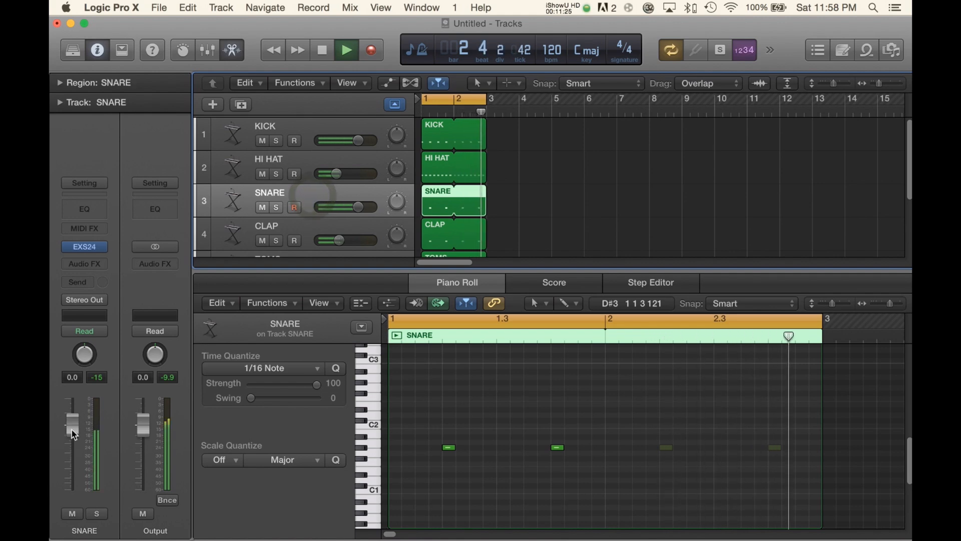
{"action": "left_click_drag", "start_coordinate": [74, 435], "coordinate": [73, 442]}
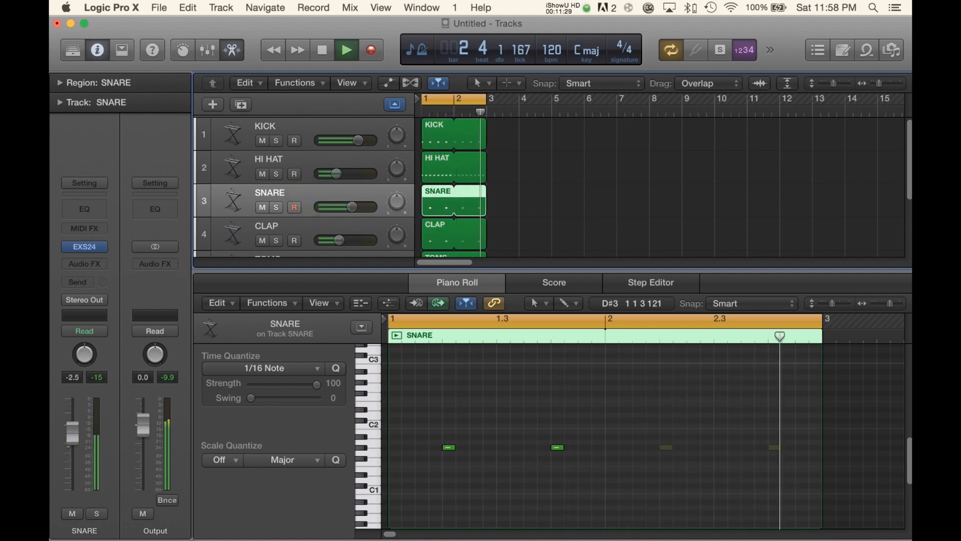
{"action": "scroll", "coordinate": [515, 167], "scroll_direction": "down", "scroll_amount": 5}
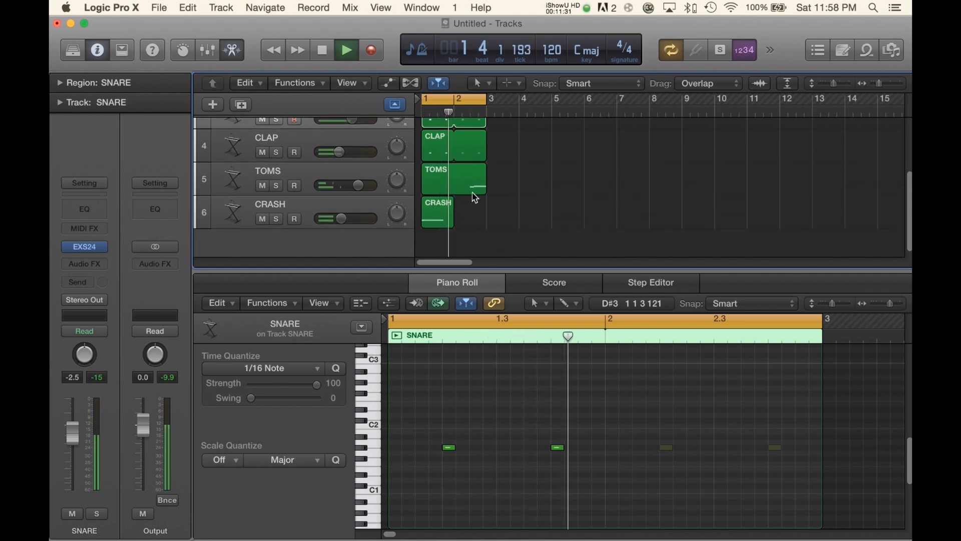
{"action": "scroll", "coordinate": [475, 196], "scroll_direction": "up", "scroll_amount": 5}
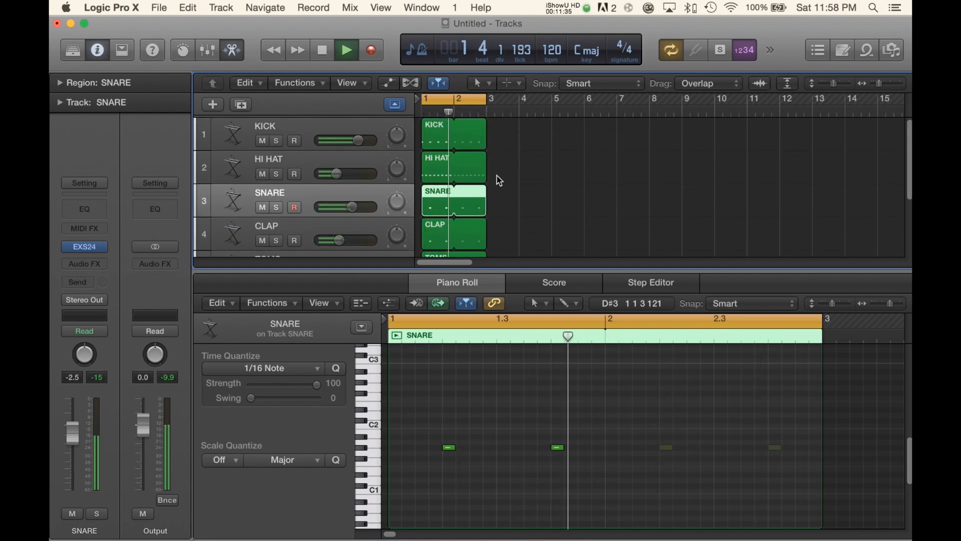
{"action": "key", "text": "space"}
{"action": "left_click", "coordinate": [503, 159]}
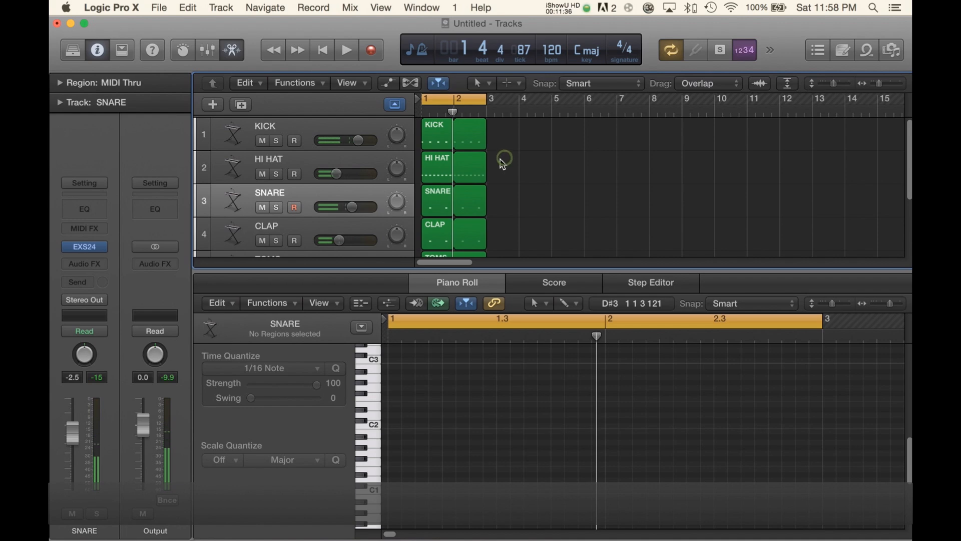
Step: Replace the repeat of the HI HAT loop with a separate copy of the HI HAT region in bar 2
{"action": "left_click", "coordinate": [449, 286]}
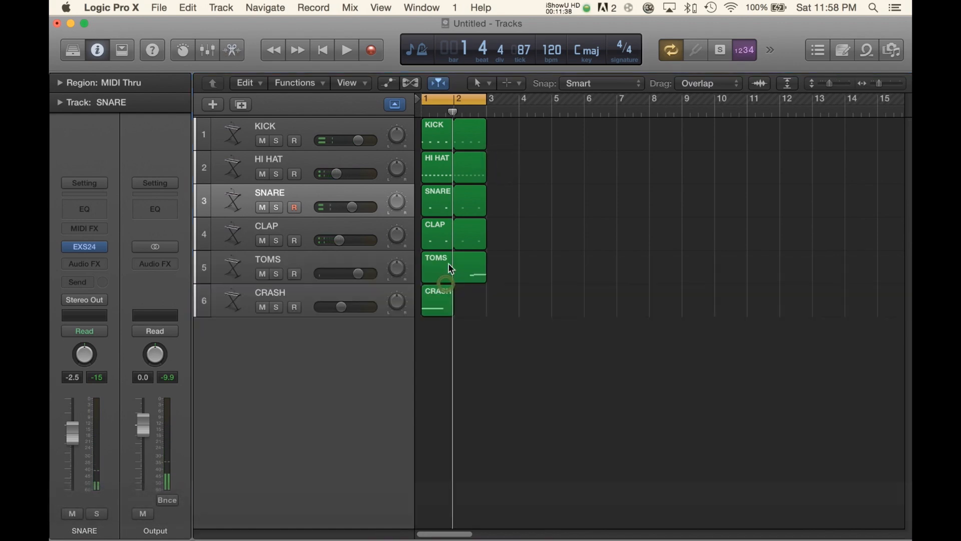
{"action": "left_click", "coordinate": [441, 202]}
{"action": "left_click", "coordinate": [430, 165]}
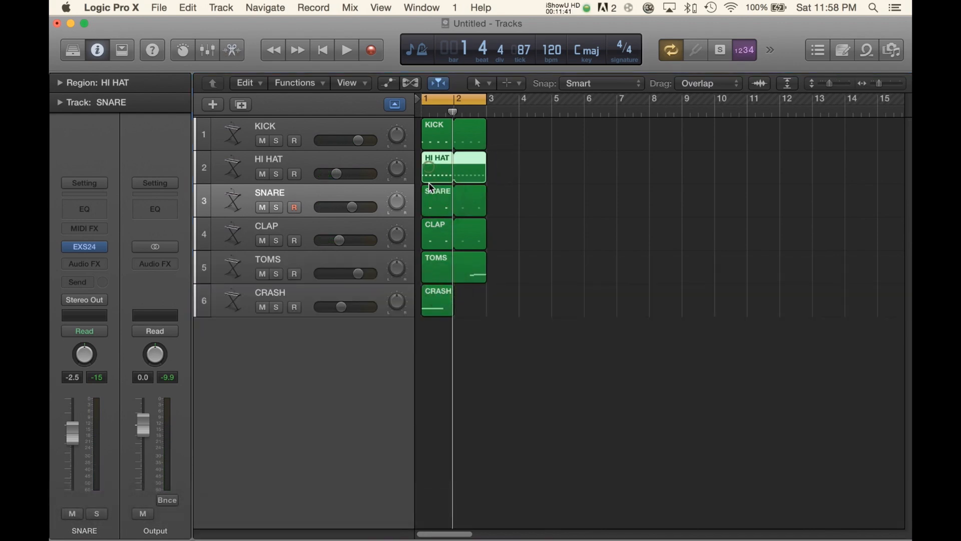
{"action": "left_click", "coordinate": [431, 241]}
{"action": "left_click", "coordinate": [436, 161]}
{"action": "left_click", "coordinate": [436, 113]}
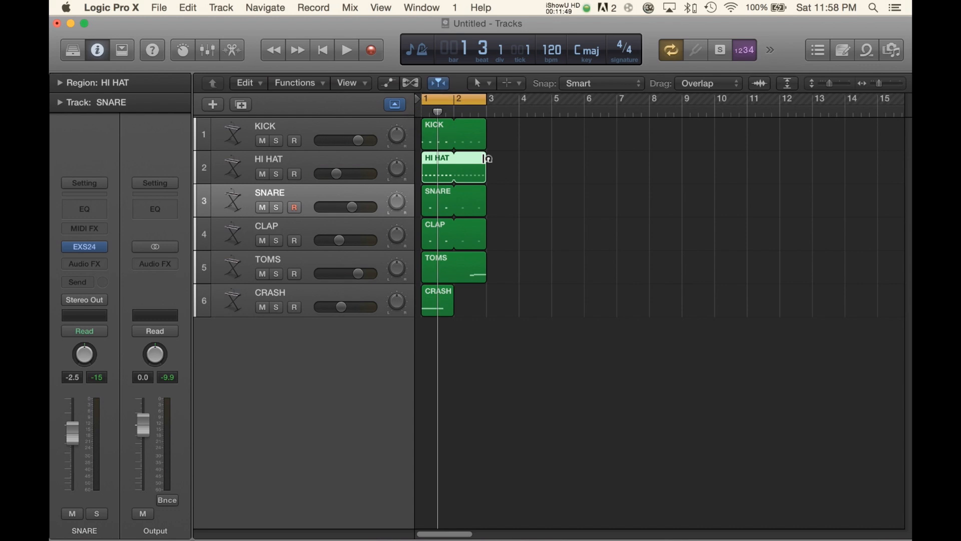
{"action": "mouse_move", "coordinate": [484, 158]}
{"action": "left_mouse_down"}
{"action": "mouse_move", "coordinate": [442, 159]}
{"action": "mouse_move", "coordinate": [472, 162]}
{"action": "left_mouse_up"}
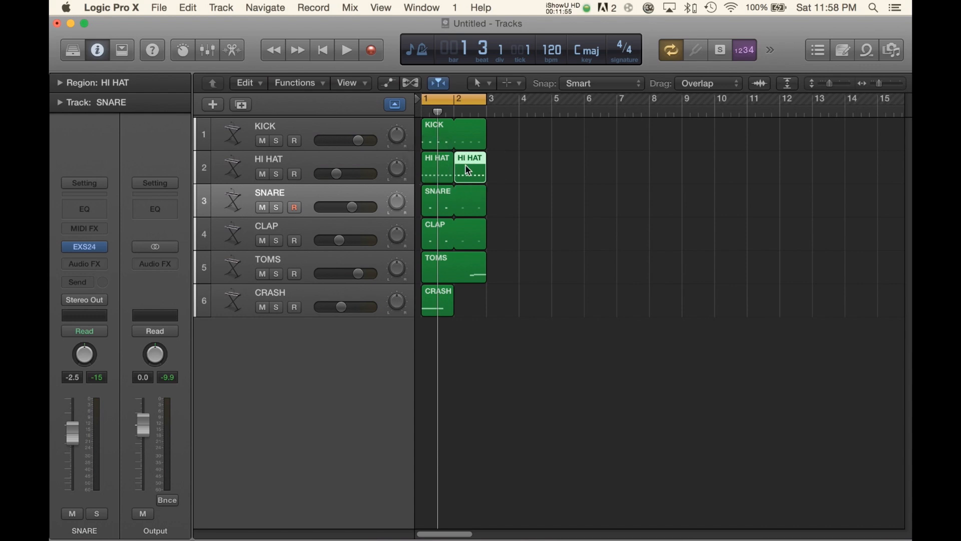
Step: In the bar 2 HI HAT region, raise the last note to D1, extend it to the bar's end, and play the loop
{"action": "double_click", "coordinate": [471, 167]}
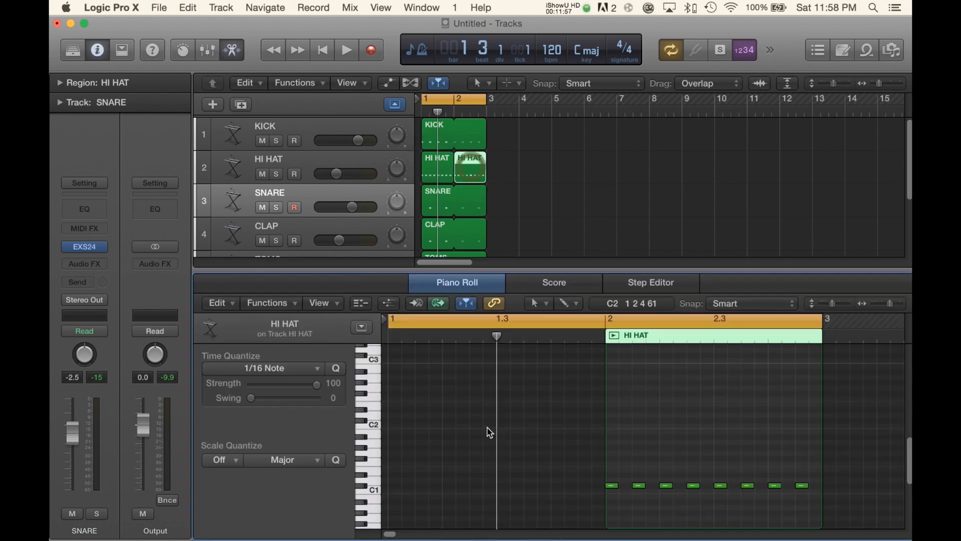
{"action": "left_click", "coordinate": [748, 442]}
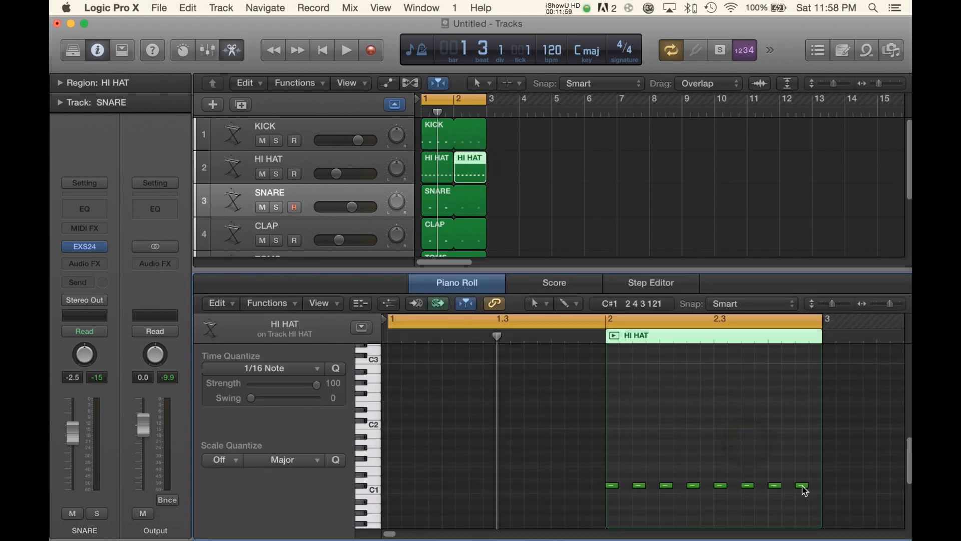
{"action": "left_click_drag", "start_coordinate": [802, 486], "coordinate": [814, 481]}
{"action": "left_click", "coordinate": [745, 406]}
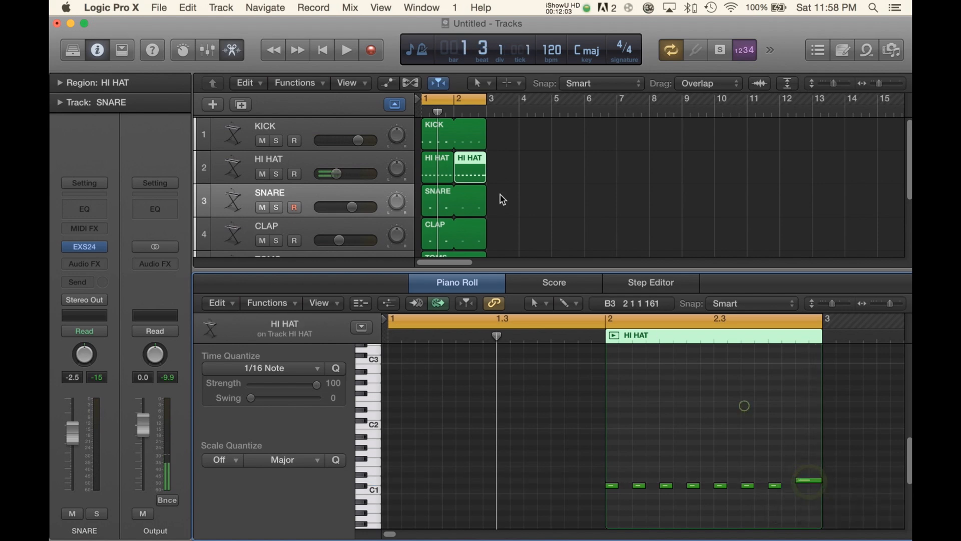
{"action": "key", "text": "space"}
{"action": "left_click", "coordinate": [506, 175]}
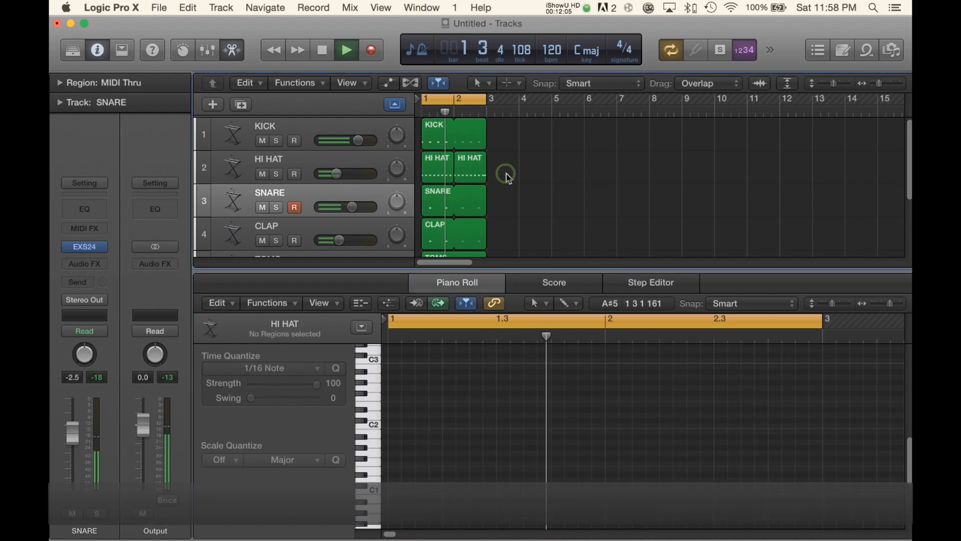
Step: Raise the last note of the bar 1 HI HAT region to D1, extend it to the bar's end, and resume playback
{"action": "left_click", "coordinate": [471, 168]}
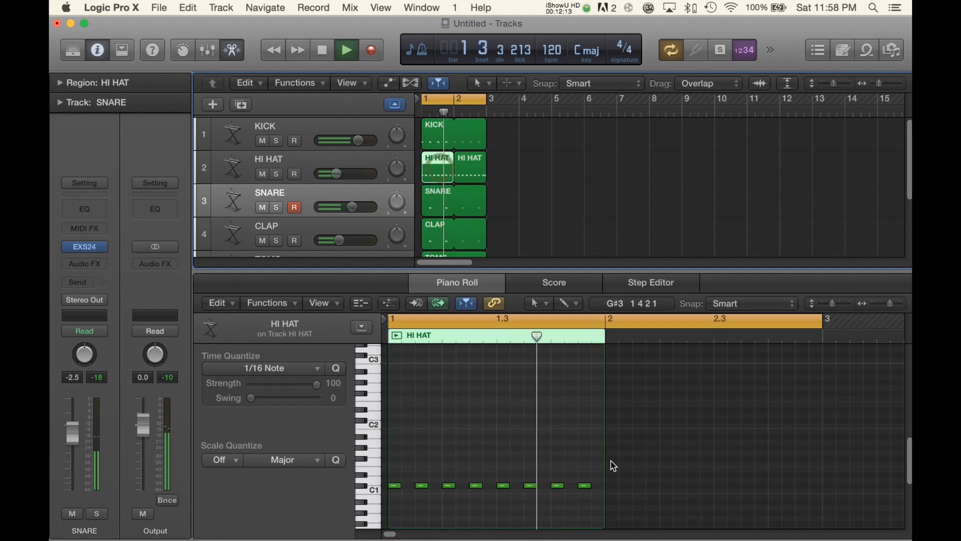
{"action": "key", "text": "space"}
{"action": "left_click", "coordinate": [585, 484]}
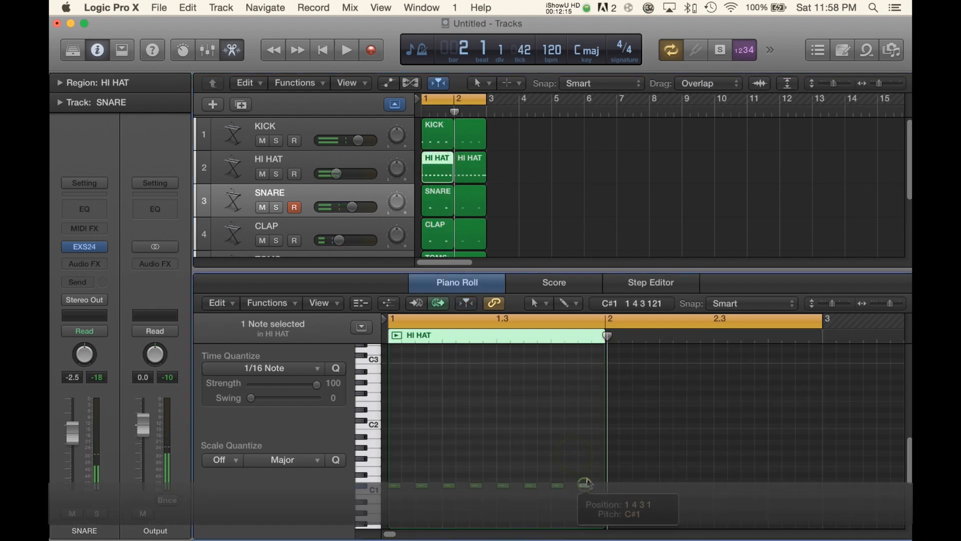
{"action": "left_click_drag", "start_coordinate": [586, 485], "coordinate": [588, 447]}
{"action": "key", "text": "space"}
{"action": "left_click", "coordinate": [522, 207]}
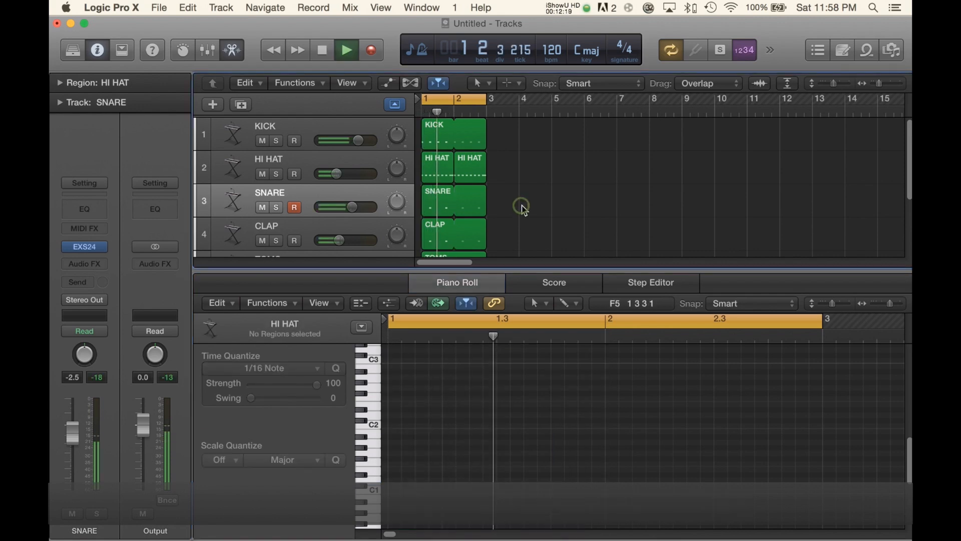
Step: Compare the notes of the bar 1 and bar 2 HI HAT regions during playback and again with the loop stopped
{"action": "left_click", "coordinate": [434, 159]}
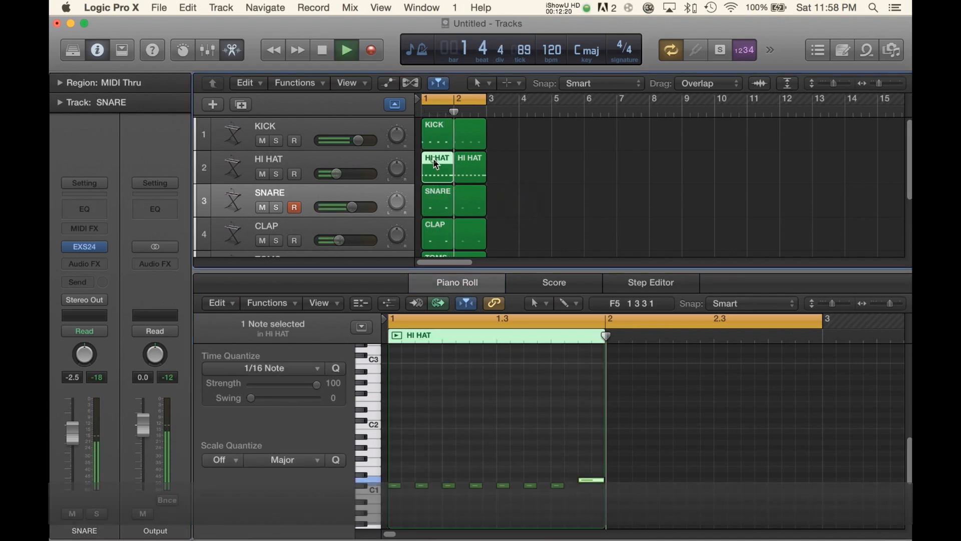
{"action": "left_click", "coordinate": [470, 170]}
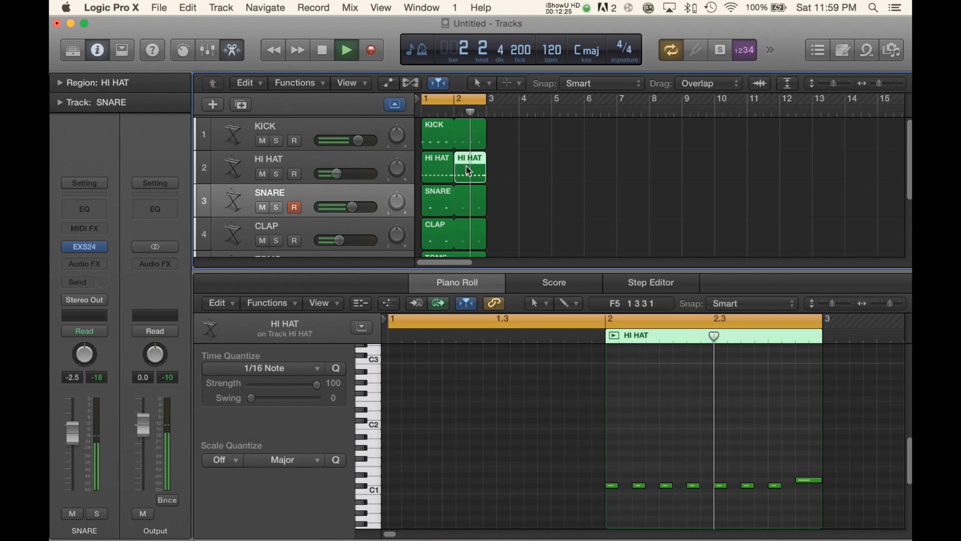
{"action": "key", "text": "space"}
{"action": "left_click", "coordinate": [439, 171]}
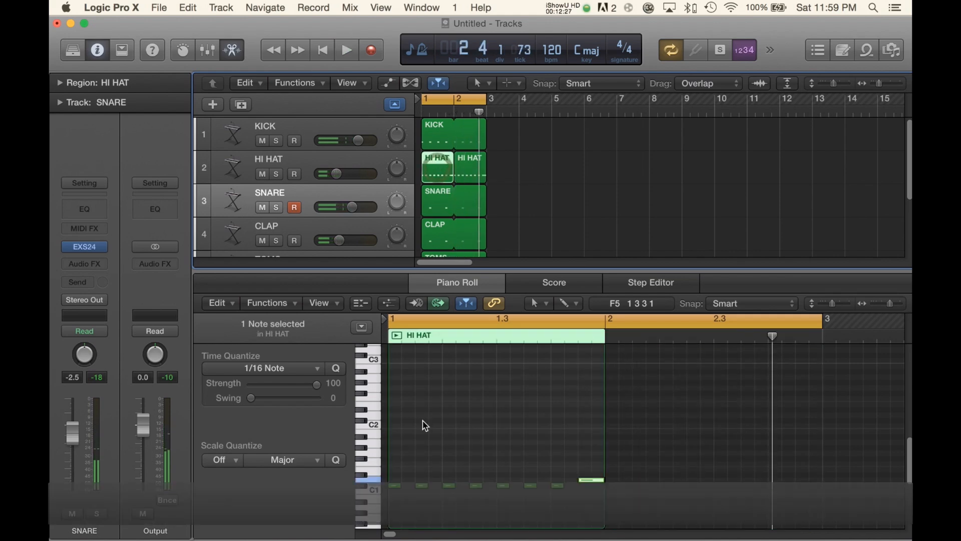
{"action": "left_click", "coordinate": [408, 445]}
{"action": "scroll", "coordinate": [417, 433], "scroll_direction": "down", "scroll_amount": 5}
{"action": "left_click", "coordinate": [584, 164]}
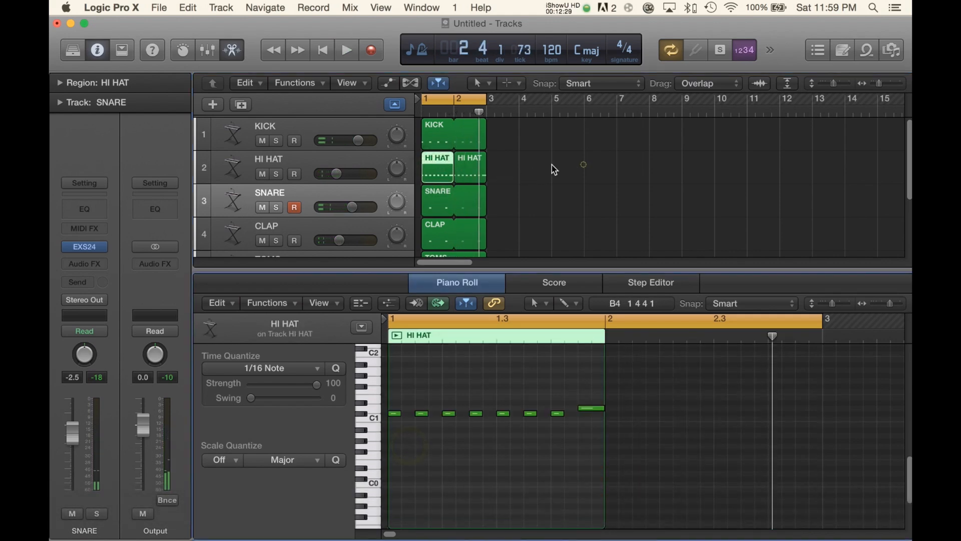
{"action": "left_click", "coordinate": [436, 140]}
{"action": "left_click", "coordinate": [437, 168]}
{"action": "left_click", "coordinate": [405, 395]}
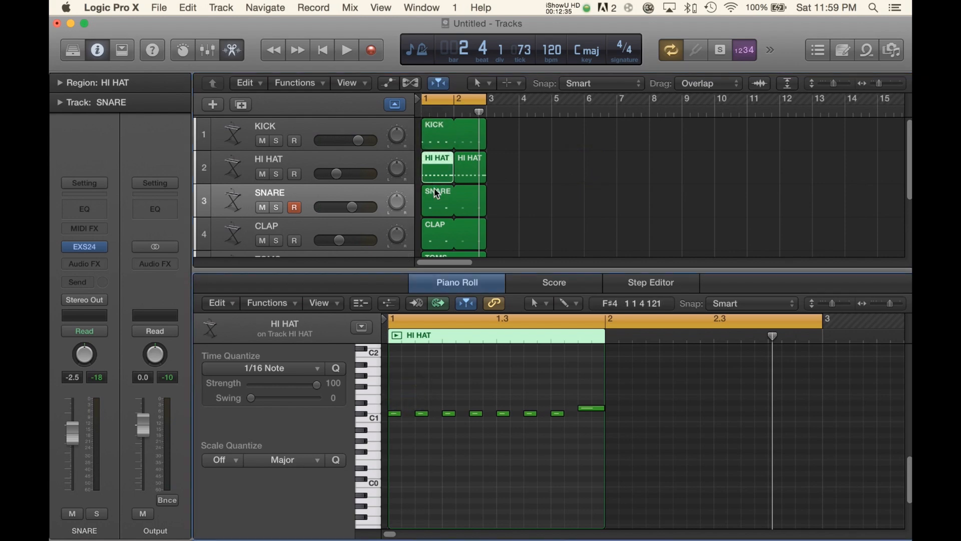
Step: Show the Note Velocity lane for the first note of the bar 1 HI HAT region and hide it again
{"action": "left_click", "coordinate": [395, 413]}
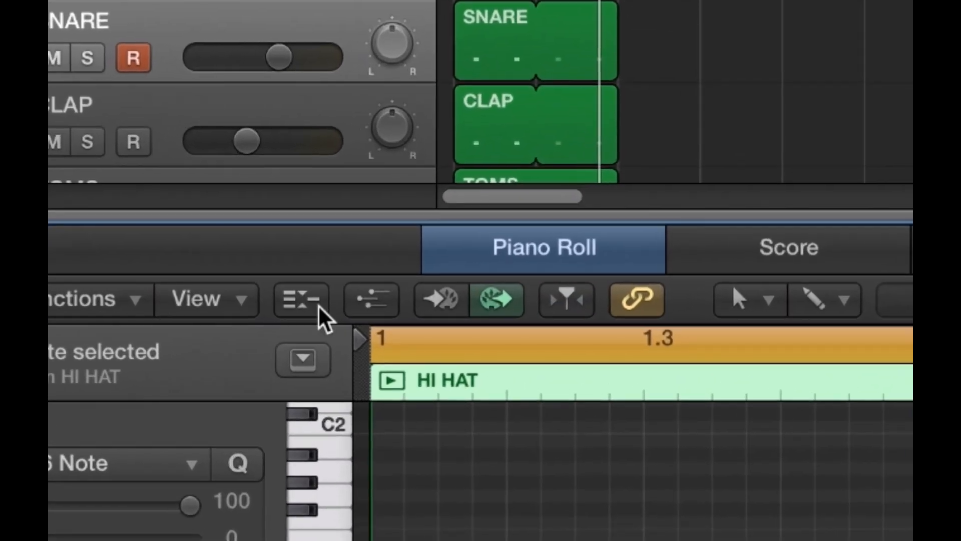
{"action": "left_click", "coordinate": [386, 303]}
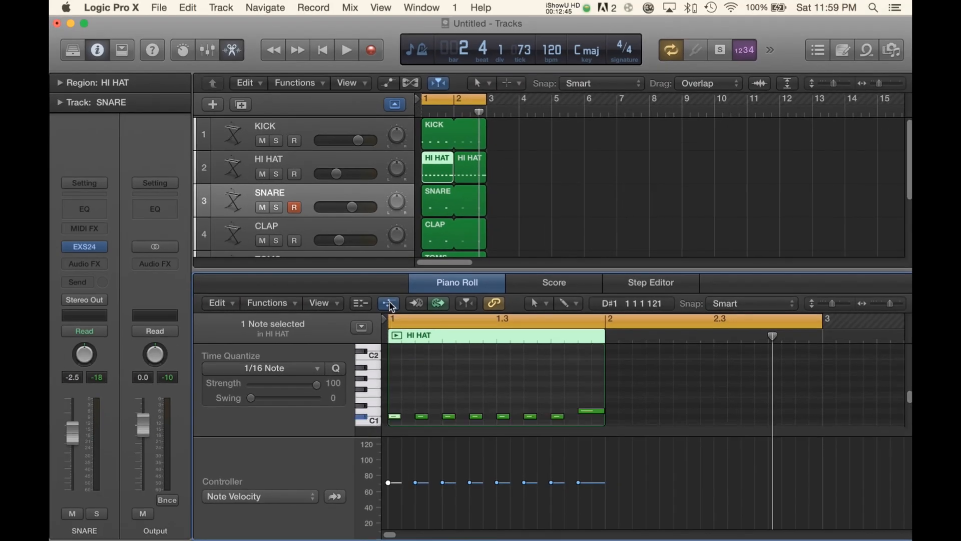
{"action": "left_click", "coordinate": [389, 304]}
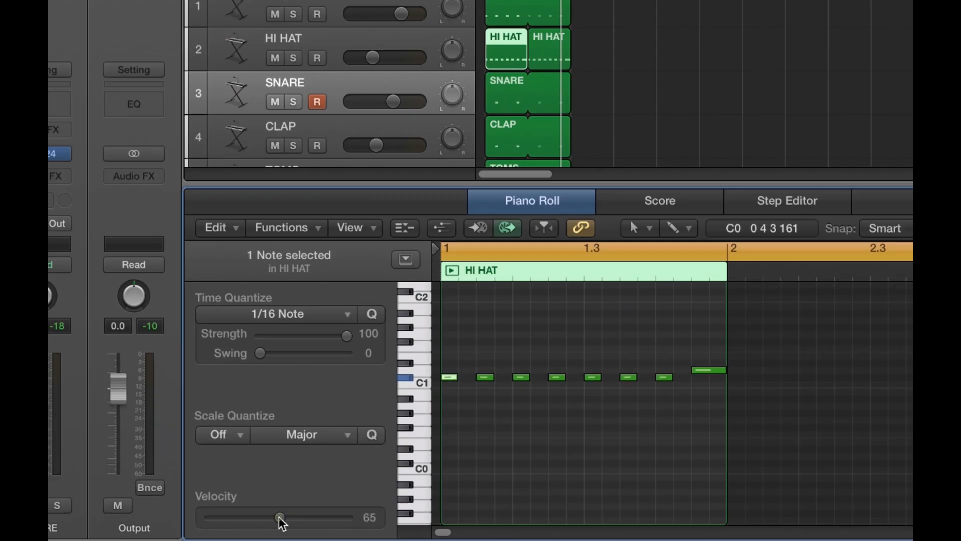
Step: Try low and high velocities on the first note of the bar 1 HI HAT region and settle on 23
{"action": "left_click_drag", "start_coordinate": [338, 495], "coordinate": [239, 509]}
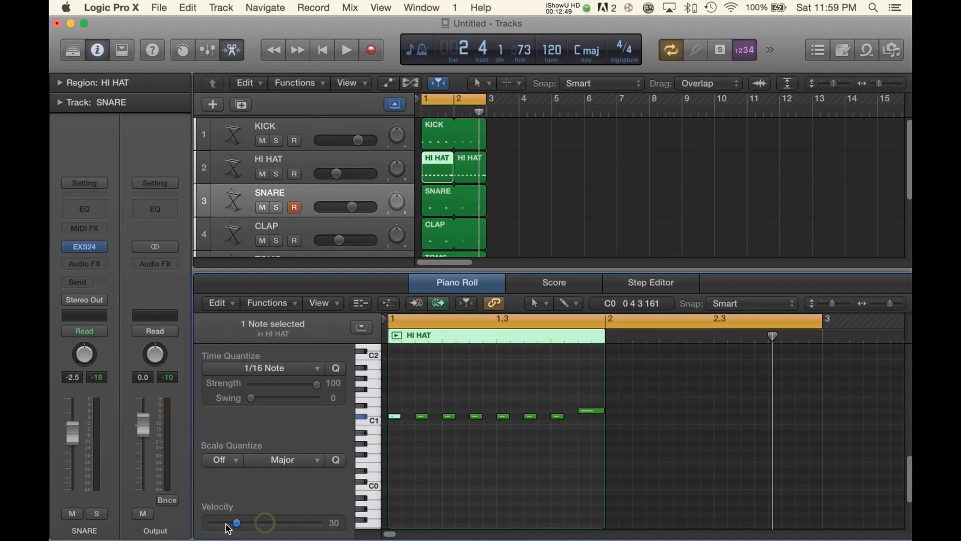
{"action": "left_click", "coordinate": [429, 440]}
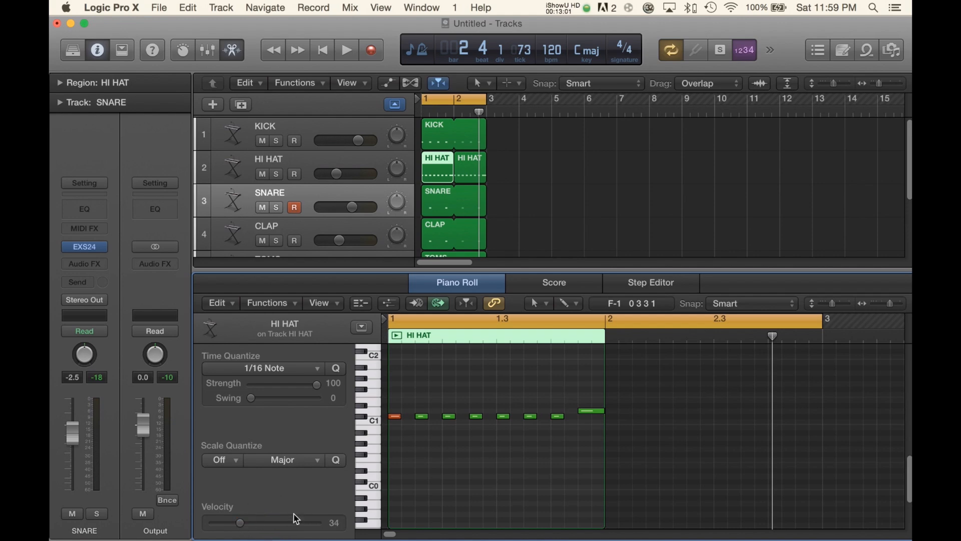
{"action": "left_click", "coordinate": [395, 416]}
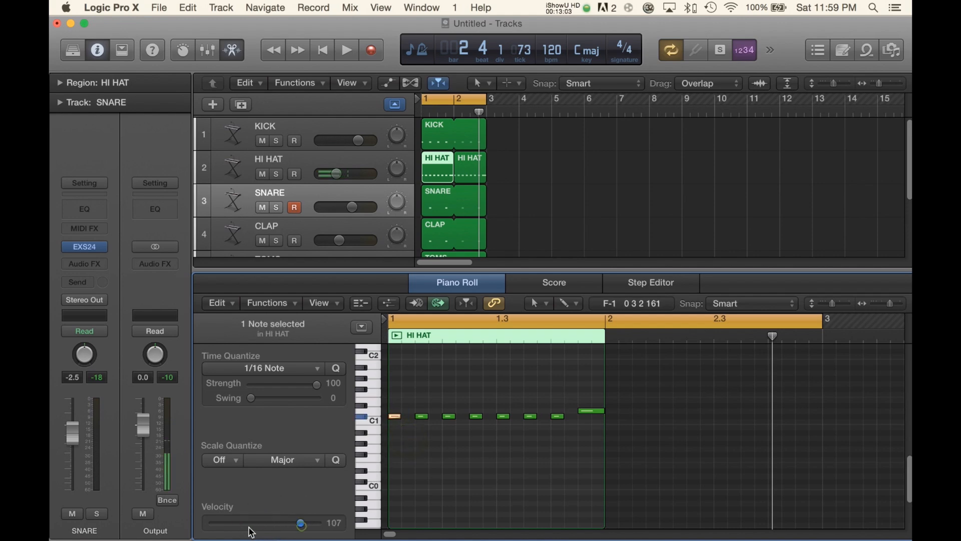
{"action": "left_click_drag", "start_coordinate": [250, 526], "coordinate": [239, 531]}
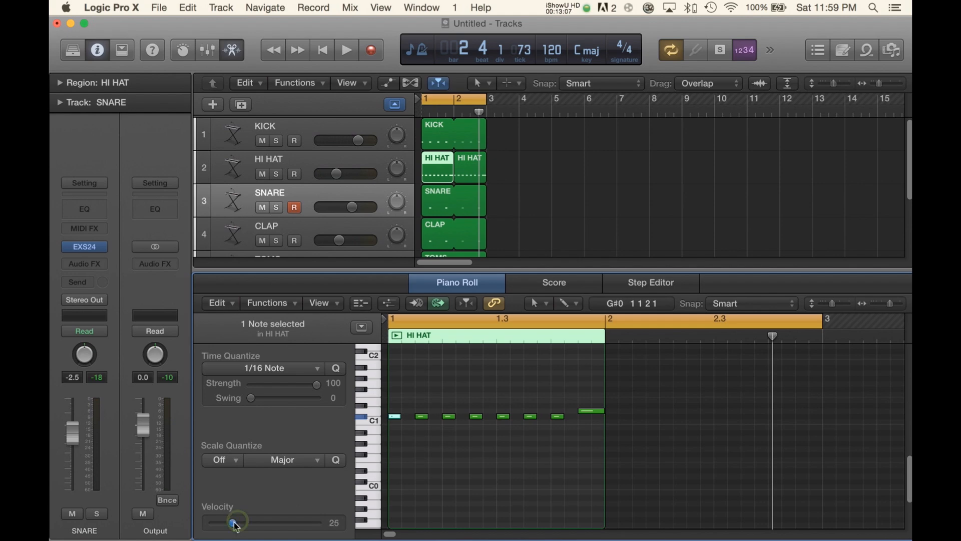
Step: Set the velocity of the third, fifth and seventh notes in the bar 1 HI HAT region to 20
{"action": "left_click", "coordinate": [447, 416]}
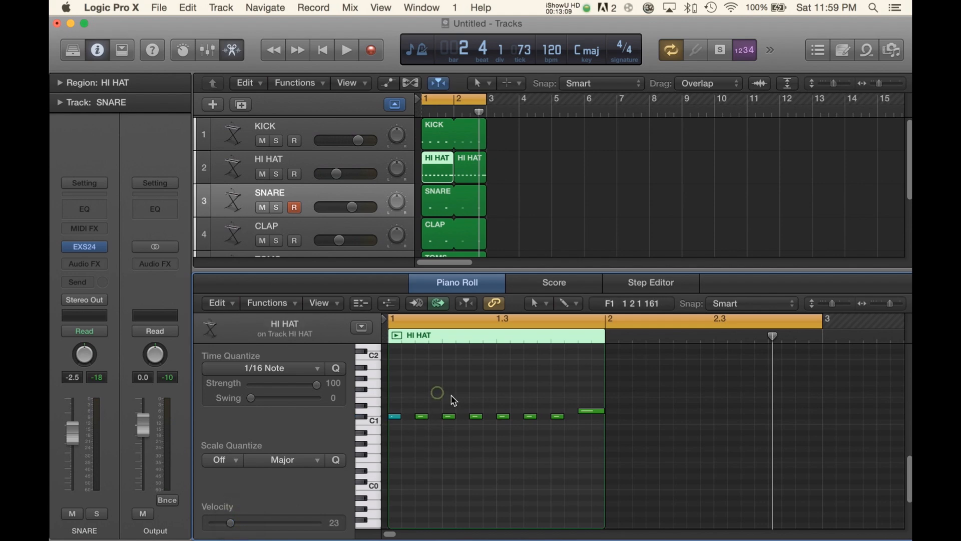
{"action": "left_click_drag", "start_coordinate": [505, 397], "coordinate": [506, 438]}
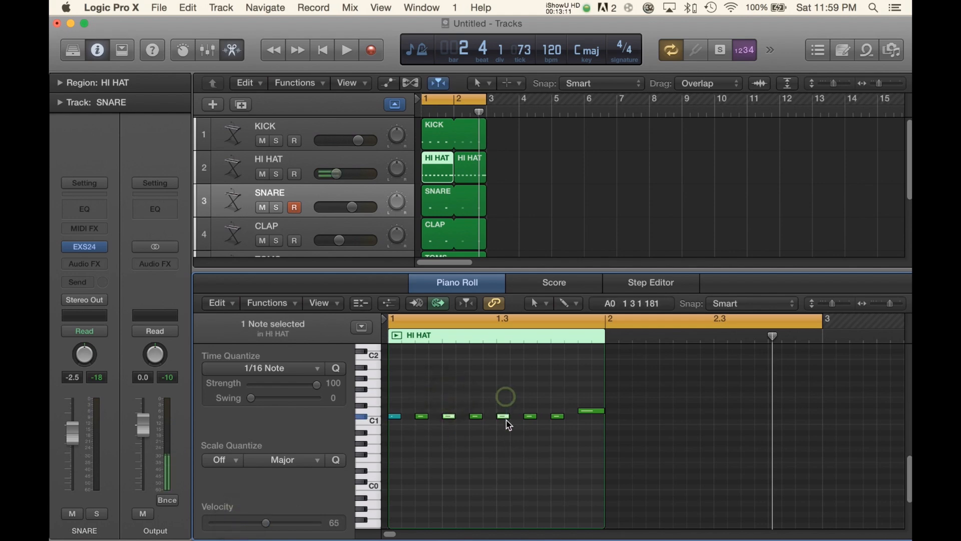
{"action": "left_click_drag", "start_coordinate": [557, 394], "coordinate": [557, 436]}
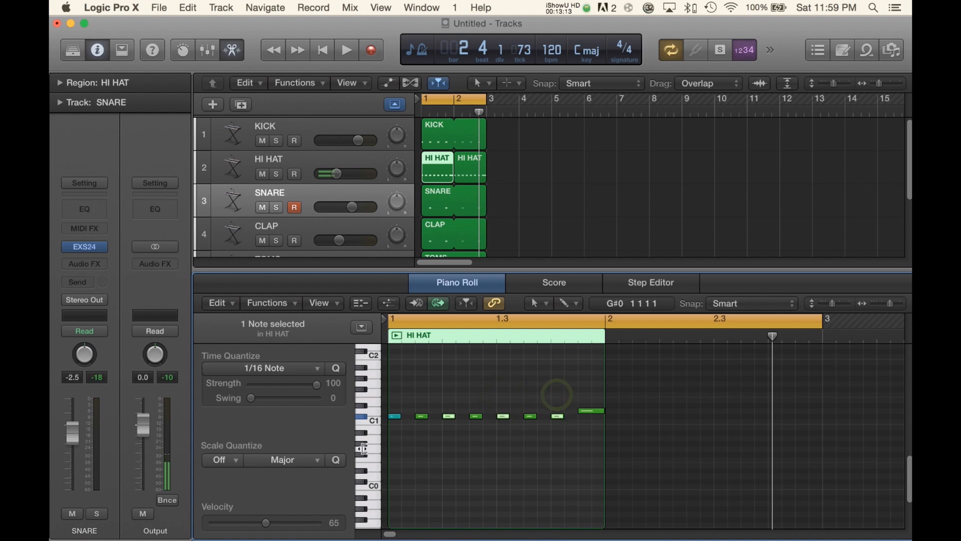
{"action": "left_click_drag", "start_coordinate": [247, 525], "coordinate": [239, 530]}
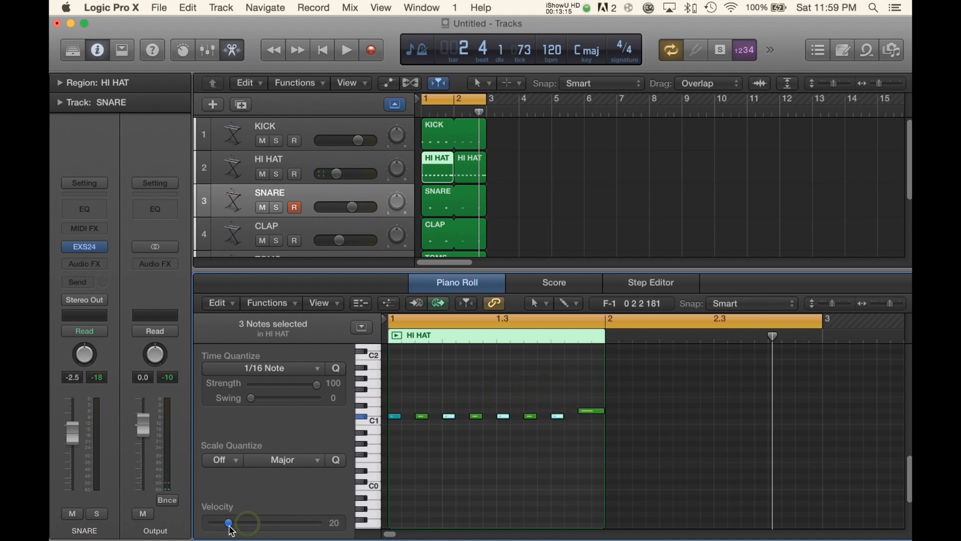
{"action": "left_click", "coordinate": [465, 459]}
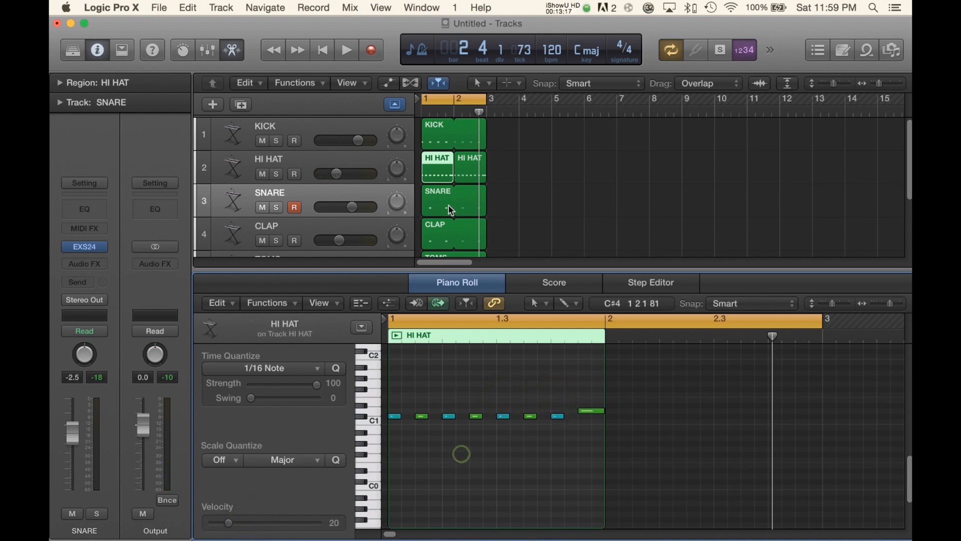
Step: Set the velocity of the first, third, fifth and seventh notes in the bar 2 HI HAT region to 20
{"action": "left_click", "coordinate": [463, 166]}
{"action": "left_click_drag", "start_coordinate": [607, 395], "coordinate": [608, 425]}
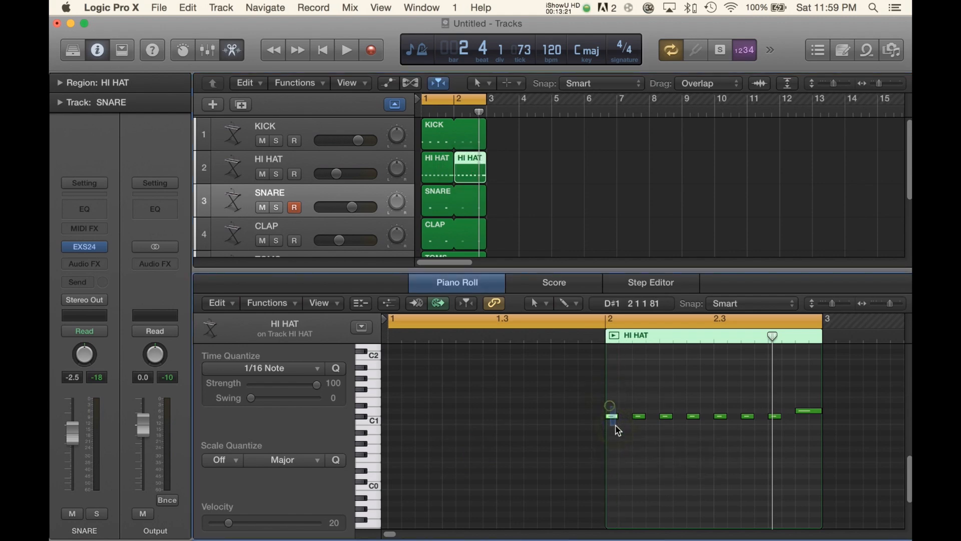
{"action": "left_click", "coordinate": [666, 416]}
{"action": "left_click", "coordinate": [720, 415], "text": "shift"}
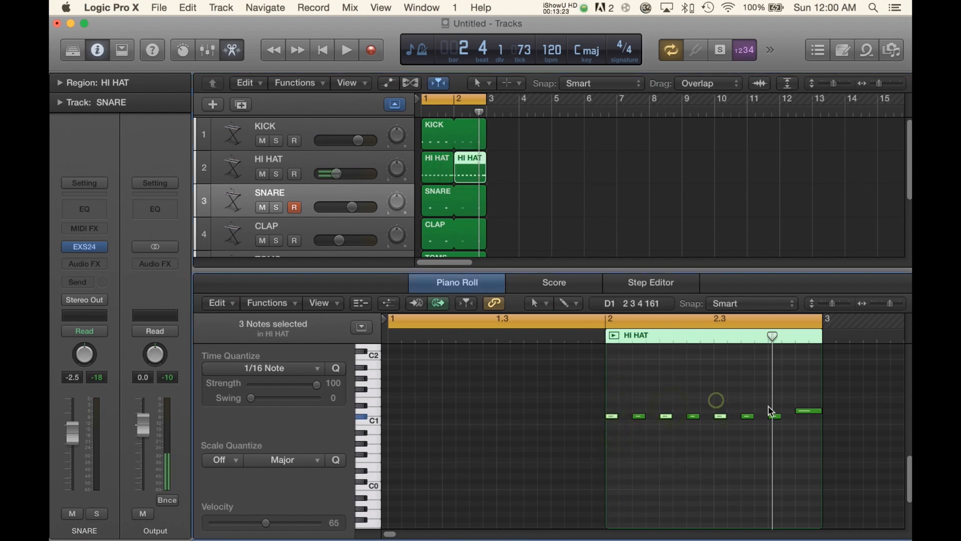
{"action": "left_click", "coordinate": [775, 416], "text": "shift"}
{"action": "left_click_drag", "start_coordinate": [266, 522], "coordinate": [247, 523]}
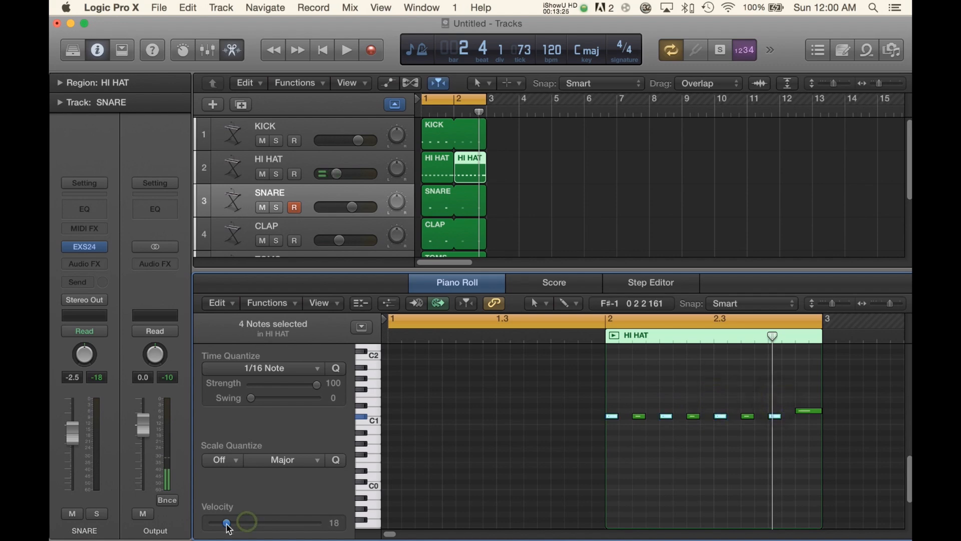
{"action": "left_click", "coordinate": [698, 375]}
Step: Play the full loop and examine the softened notes of the bar 1 HI HAT region in the Piano Roll
{"action": "left_click", "coordinate": [518, 172]}
{"action": "key", "text": "space"}
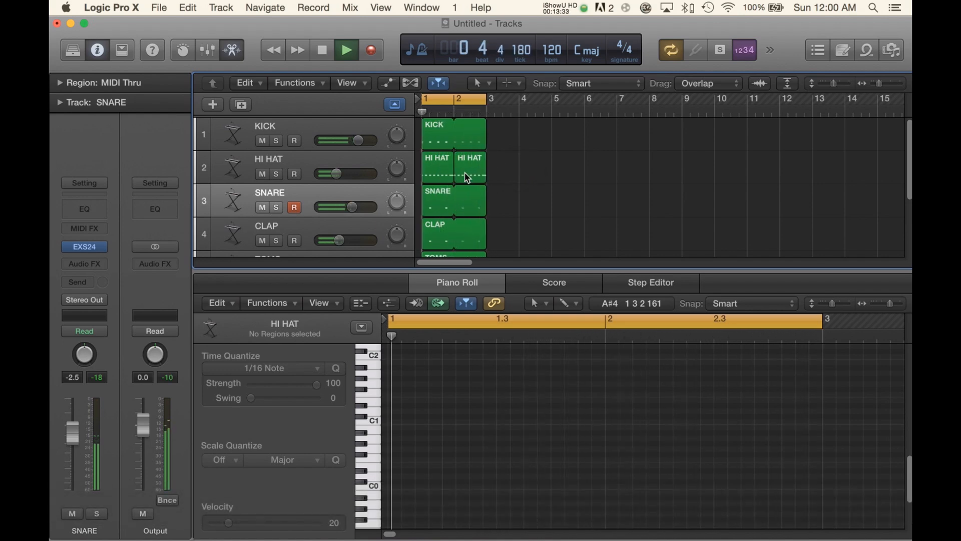
{"action": "left_click", "coordinate": [443, 172]}
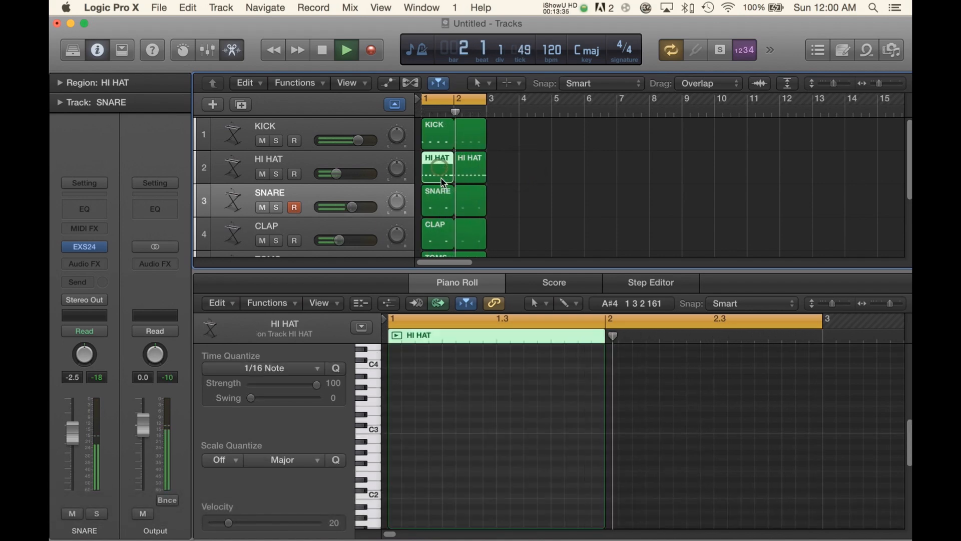
{"action": "scroll", "coordinate": [506, 408], "scroll_direction": "up", "scroll_amount": 5}
{"action": "scroll", "coordinate": [510, 409], "scroll_direction": "up", "scroll_amount": 5}
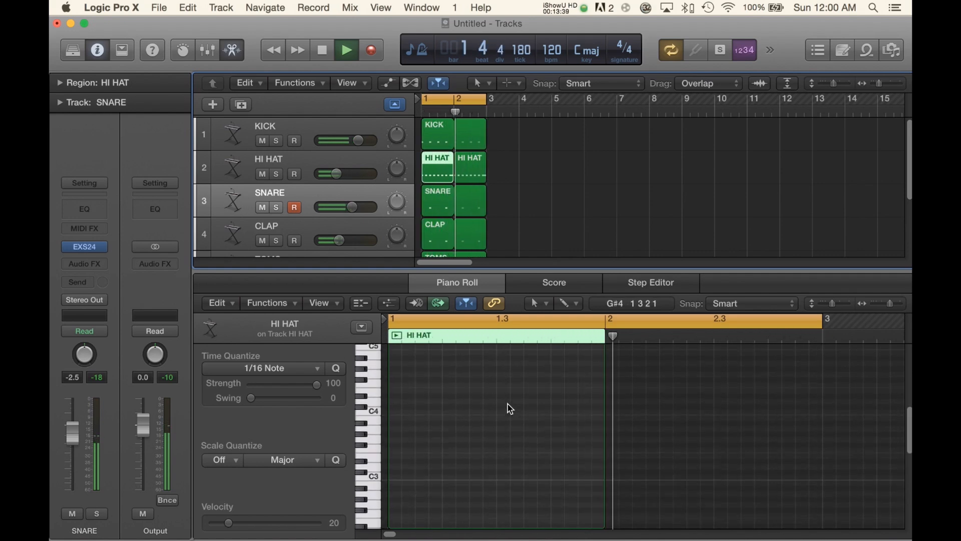
{"action": "scroll", "coordinate": [510, 409], "scroll_direction": "down", "scroll_amount": 6}
{"action": "scroll", "coordinate": [510, 409], "scroll_direction": "down", "scroll_amount": 3}
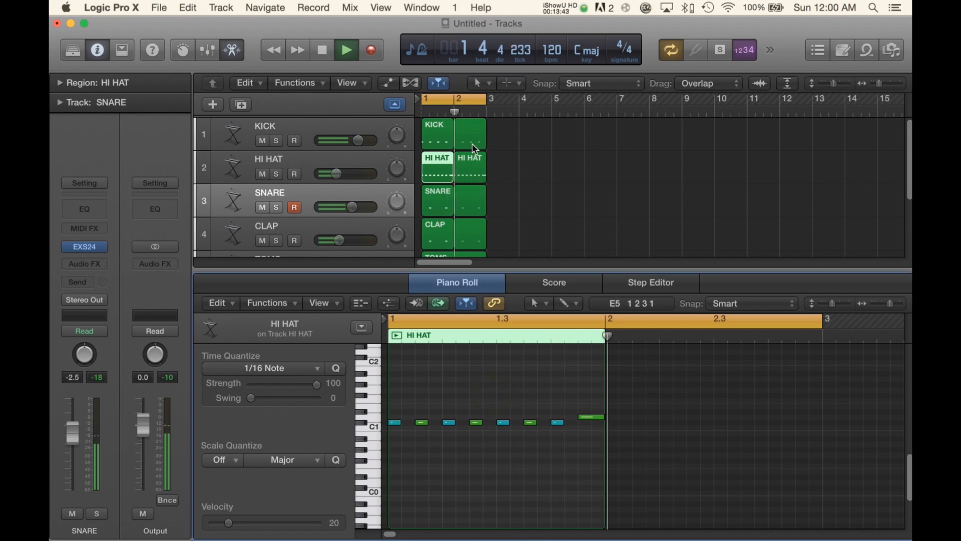
Step: View the bar 2 and bar 1 HI HAT regions in the Piano Roll during playback, and stop the loop
{"action": "left_click", "coordinate": [471, 170]}
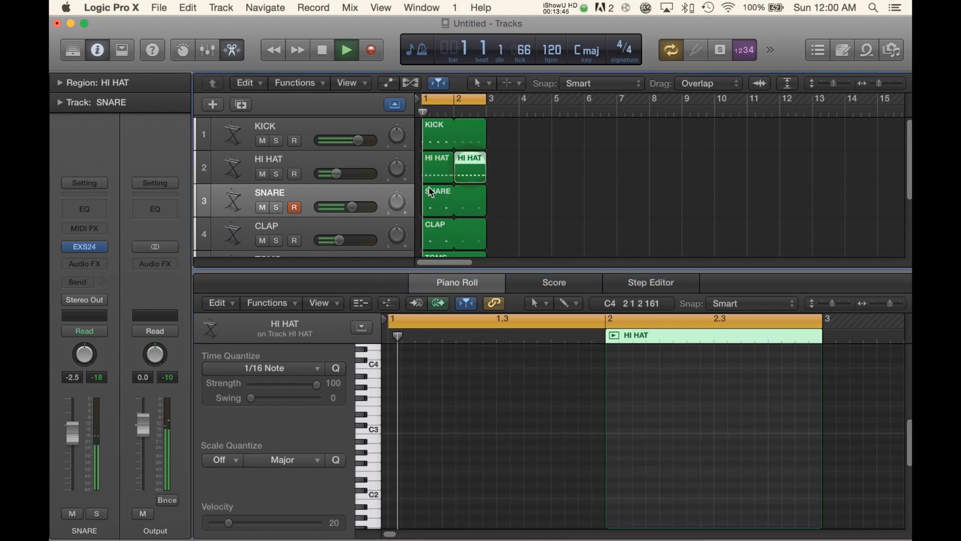
{"action": "left_click", "coordinate": [439, 167]}
{"action": "scroll", "coordinate": [491, 189], "scroll_direction": "down", "scroll_amount": 1}
{"action": "key", "text": "space"}
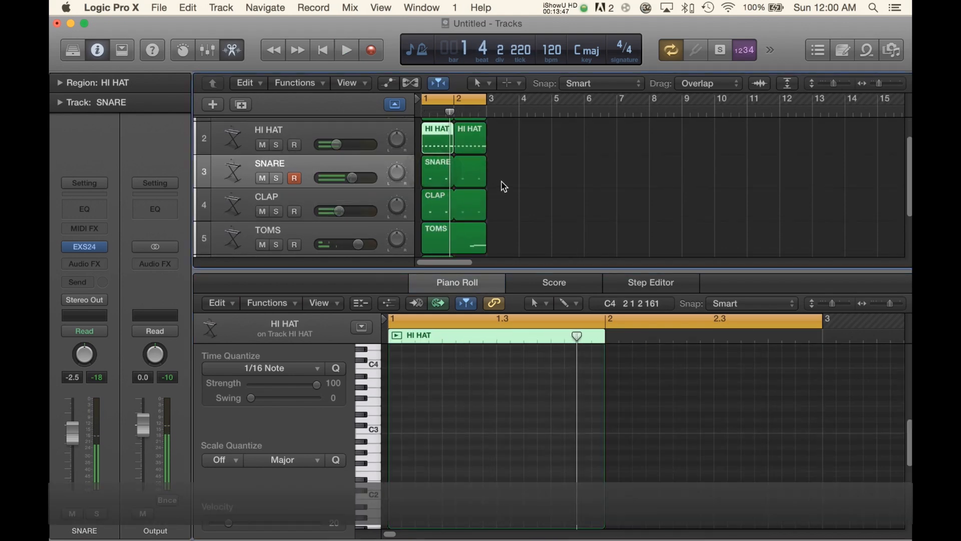
{"action": "scroll", "coordinate": [500, 186], "scroll_direction": "down", "scroll_amount": 2}
{"action": "scroll", "coordinate": [500, 188], "scroll_direction": "up", "scroll_amount": 3}
Step: Examine the SNARE region's notes and bring up the CLAP region's notes in the Piano Roll
{"action": "left_click", "coordinate": [443, 205]}
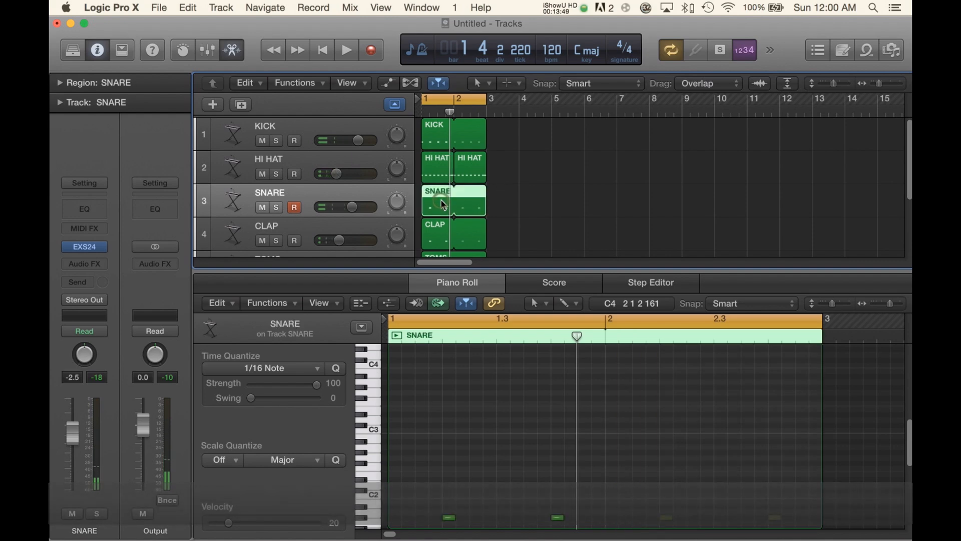
{"action": "scroll", "coordinate": [440, 203], "scroll_direction": "down", "scroll_amount": 1}
{"action": "left_click", "coordinate": [432, 197]}
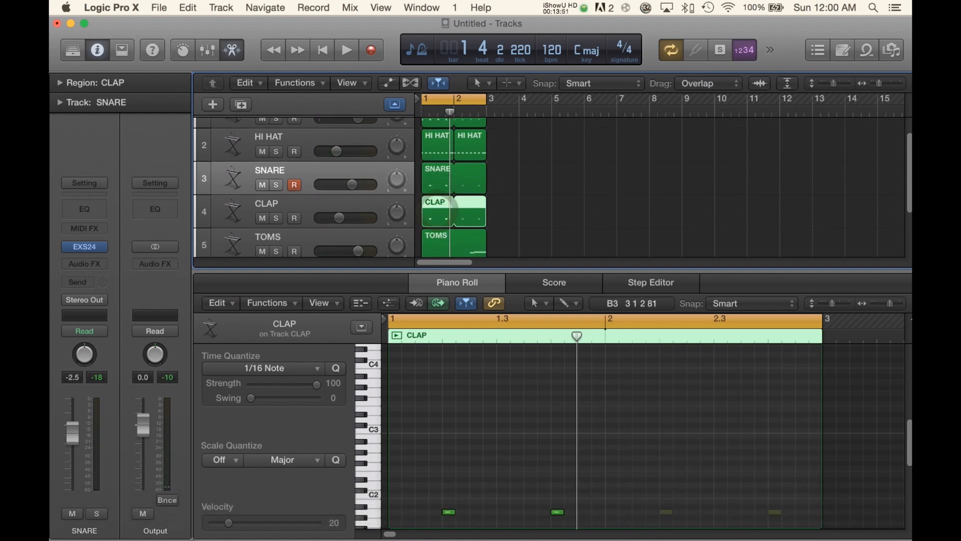
{"action": "scroll", "coordinate": [465, 440], "scroll_direction": "down", "scroll_amount": 3}
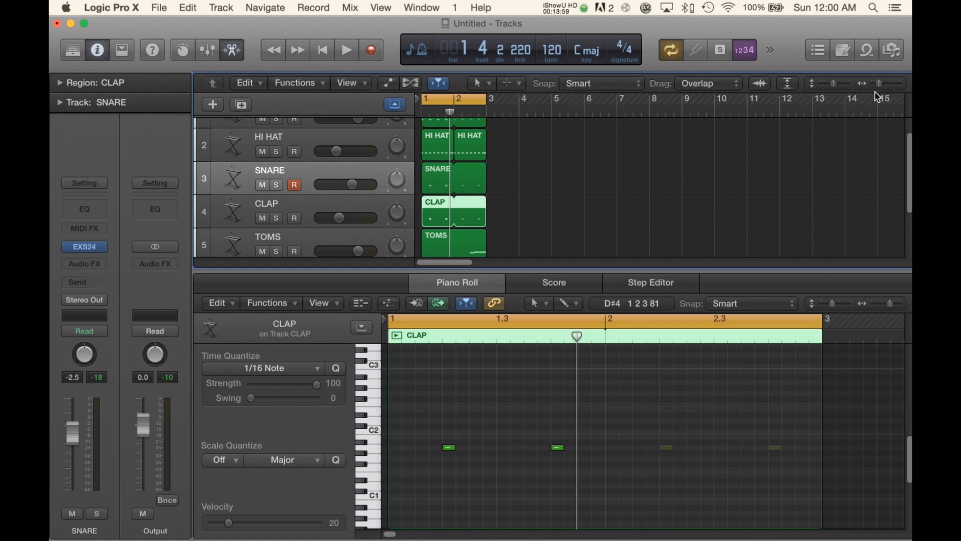
Step: Try different track heights and timeline zoom levels in the Tracks area, settling on slightly shorter tracks
{"action": "left_click_drag", "start_coordinate": [845, 85], "coordinate": [844, 87]}
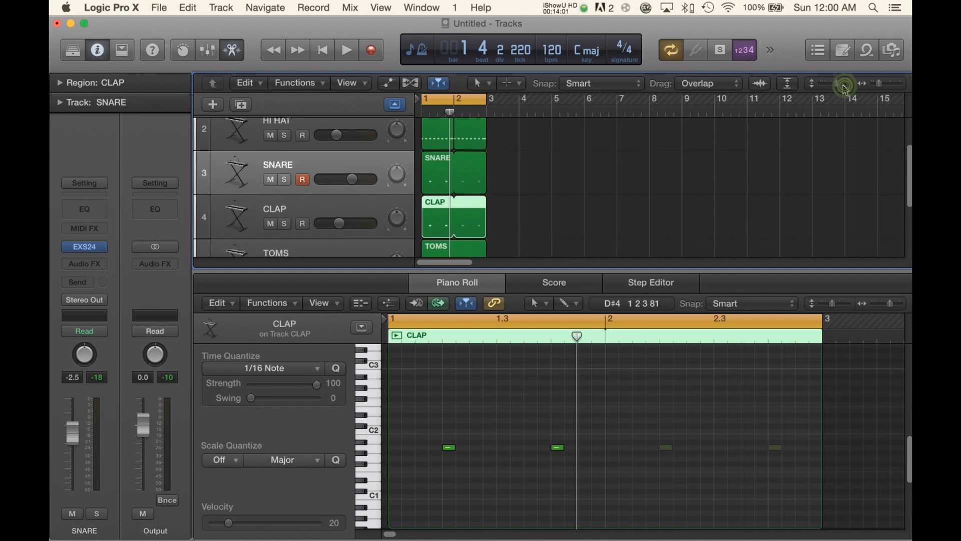
{"action": "left_click", "coordinate": [817, 86]}
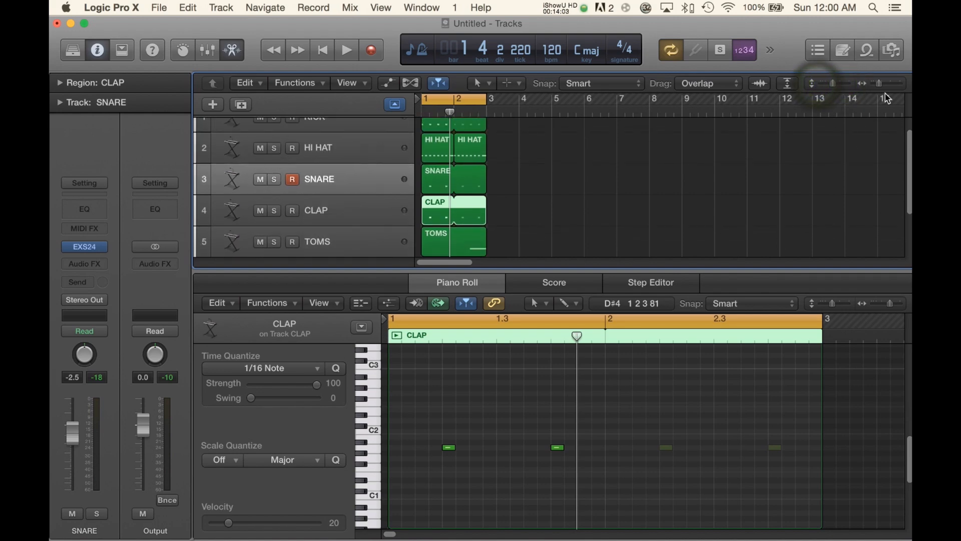
{"action": "left_click", "coordinate": [898, 82]}
{"action": "left_click", "coordinate": [869, 84]}
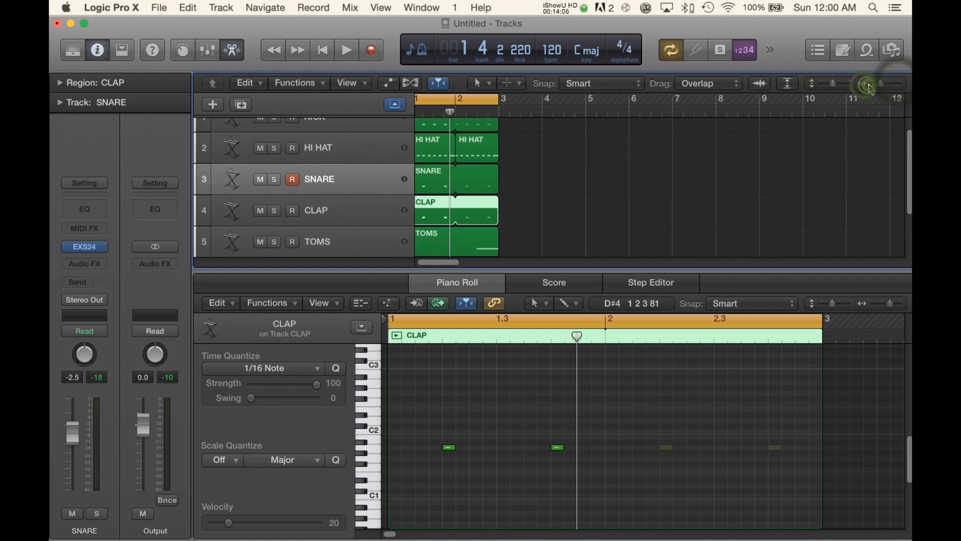
Step: Move both CLAP notes of bar 1 together 24 ticks earlier, placing the first at 1 1 4 217 on A1
{"action": "left_click", "coordinate": [897, 303]}
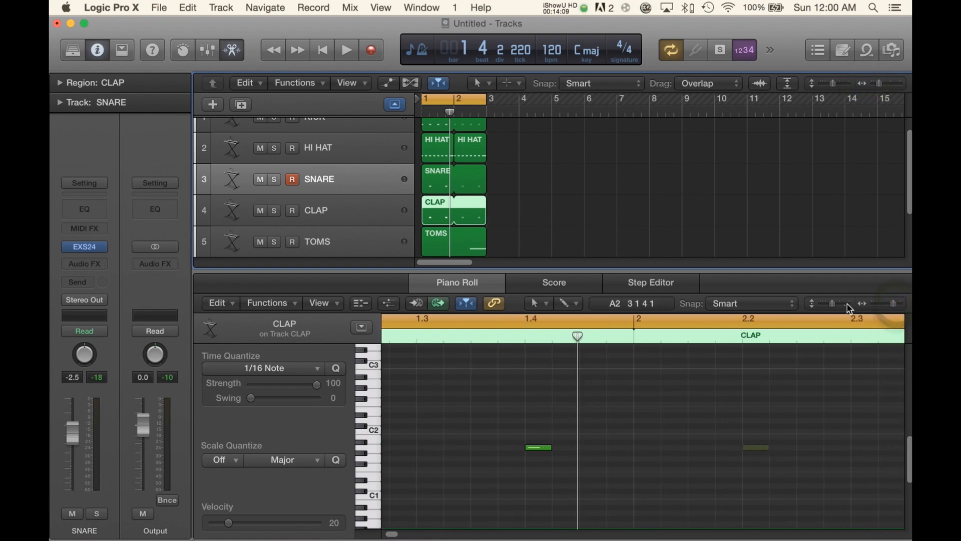
{"action": "left_click", "coordinate": [844, 303]}
{"action": "left_click", "coordinate": [904, 306]}
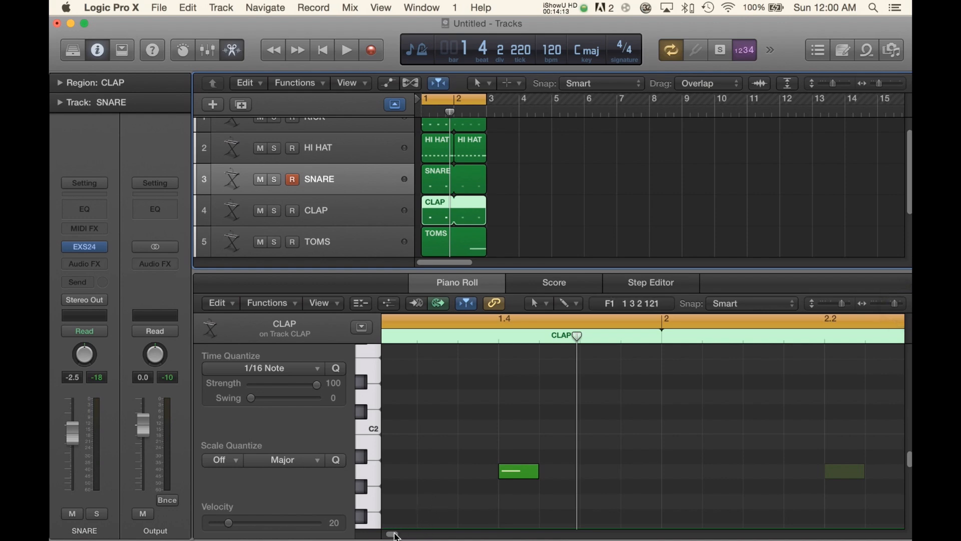
{"action": "left_click_drag", "start_coordinate": [395, 535], "coordinate": [393, 536]}
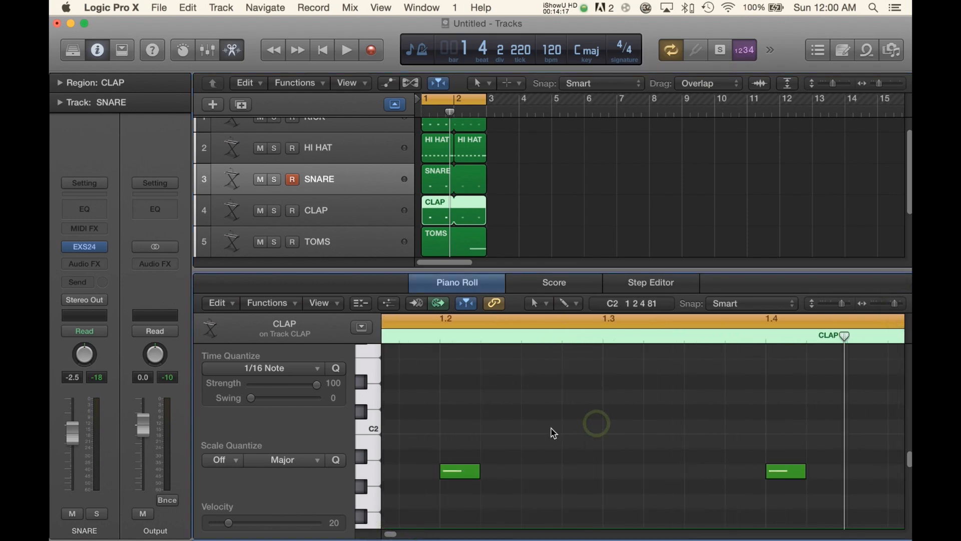
{"action": "left_click", "coordinate": [444, 446]}
{"action": "key", "text": "super+a"}
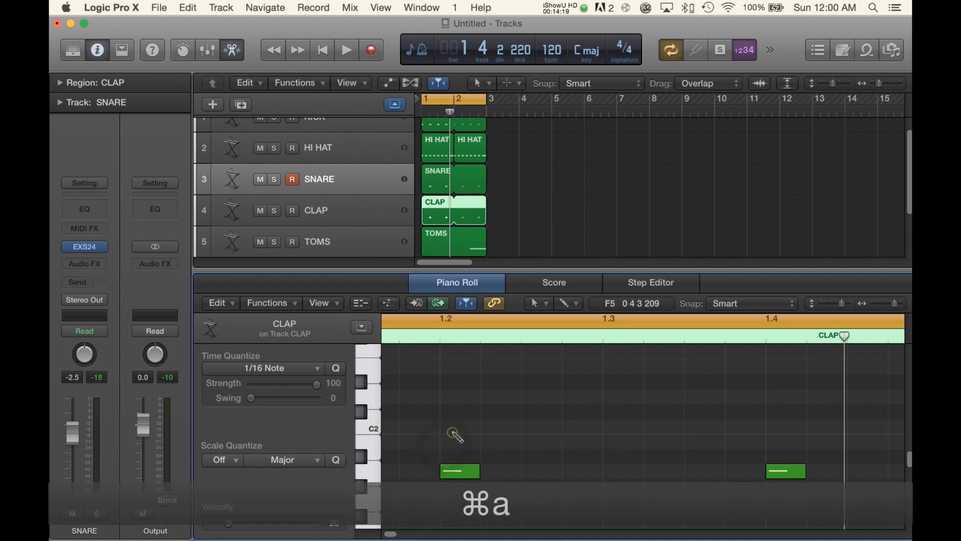
{"action": "left_click", "coordinate": [461, 473]}
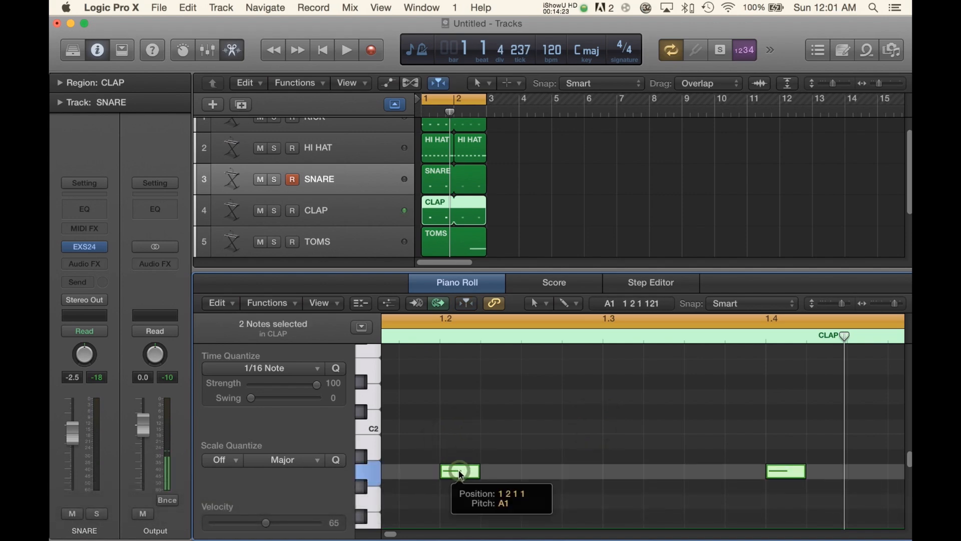
{"action": "left_click_drag", "start_coordinate": [457, 471], "coordinate": [453, 472]}
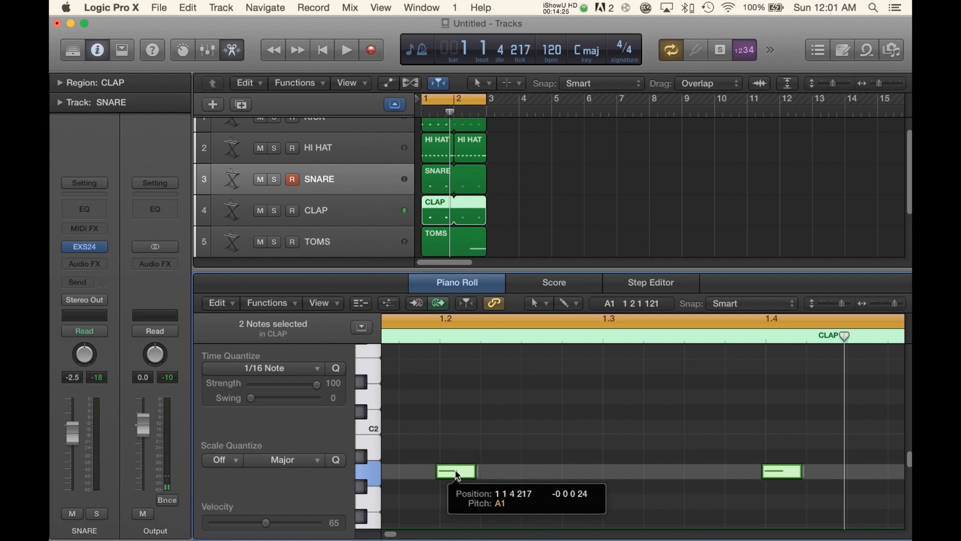
Step: Play the loop to hear the earlier claps, reselect the CLAP region and stop playback
{"action": "left_click", "coordinate": [875, 304]}
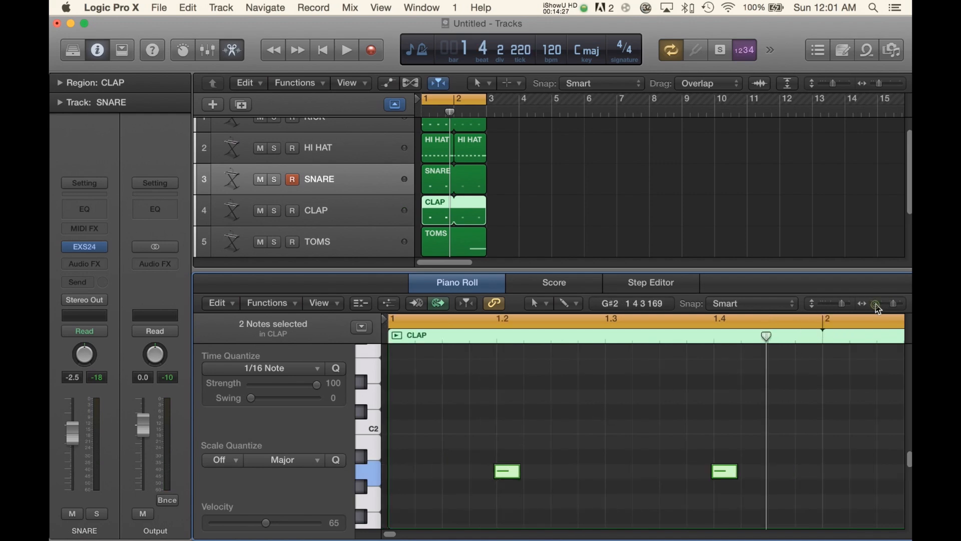
{"action": "left_click", "coordinate": [827, 304]}
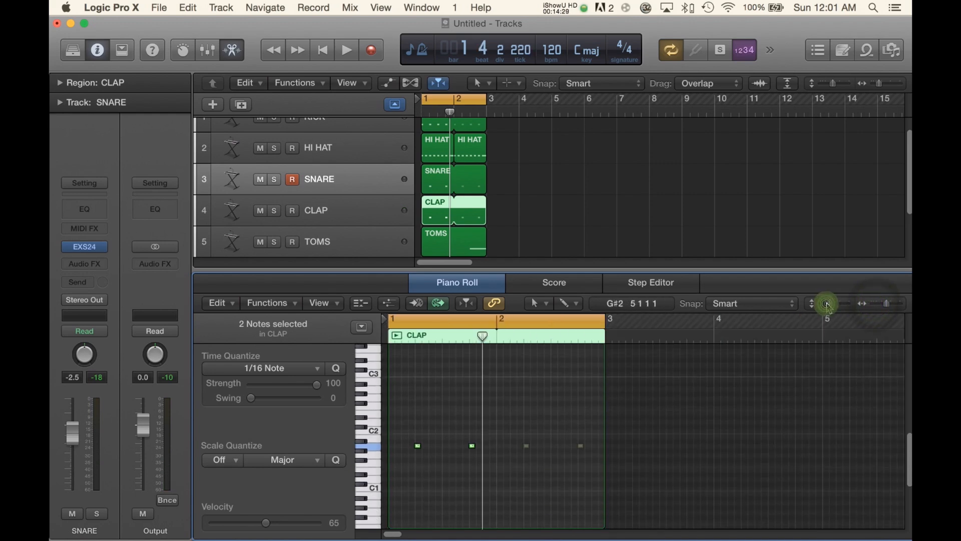
{"action": "left_click", "coordinate": [435, 390]}
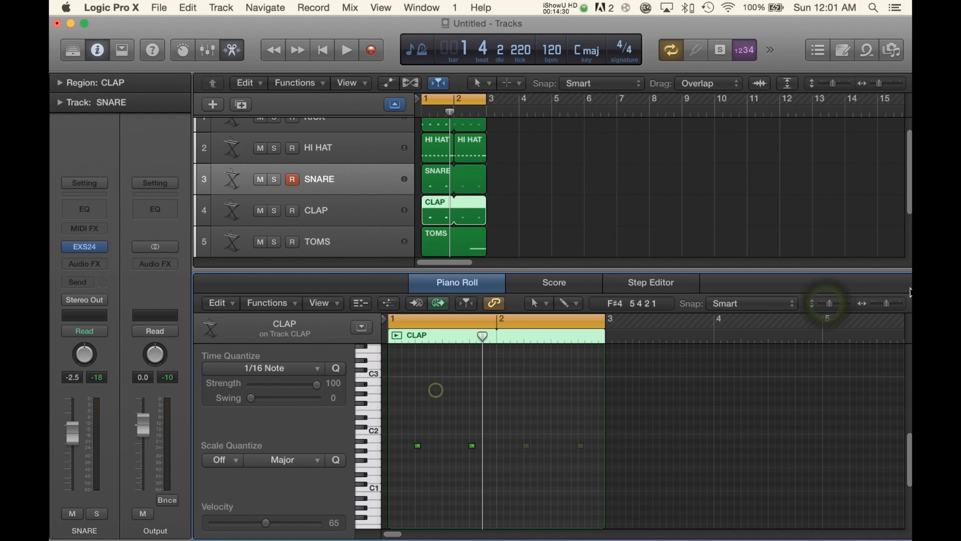
{"action": "left_click", "coordinate": [504, 184]}
{"action": "key", "text": "space"}
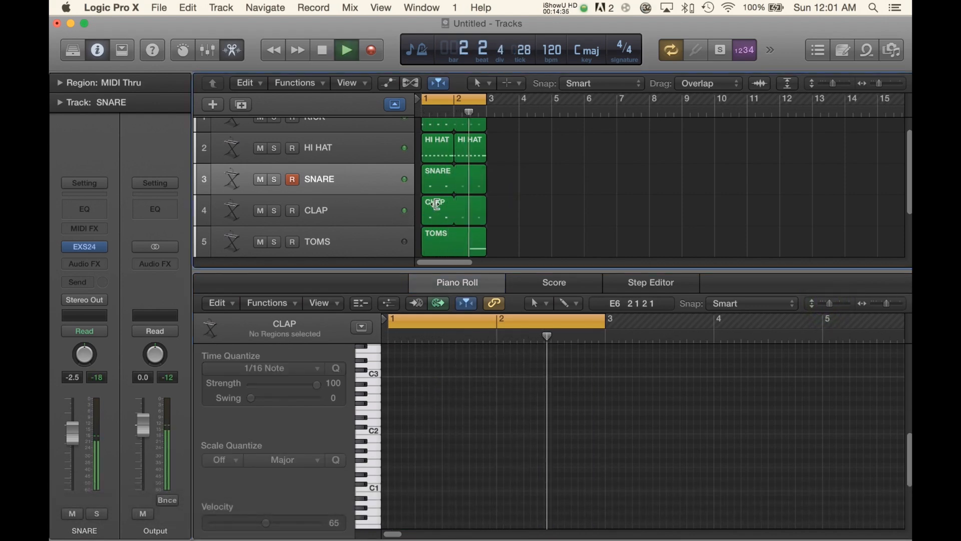
{"action": "left_click", "coordinate": [437, 204]}
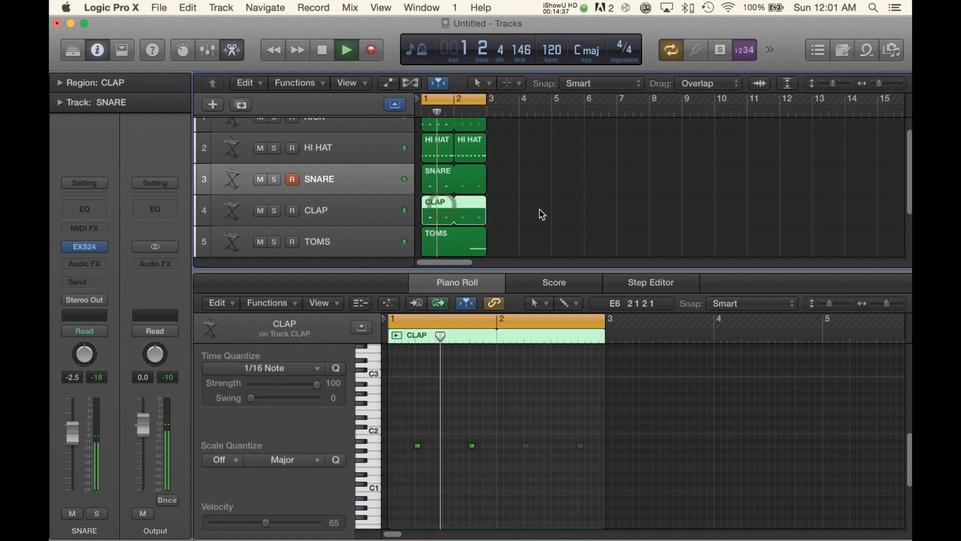
{"action": "key", "text": "space"}
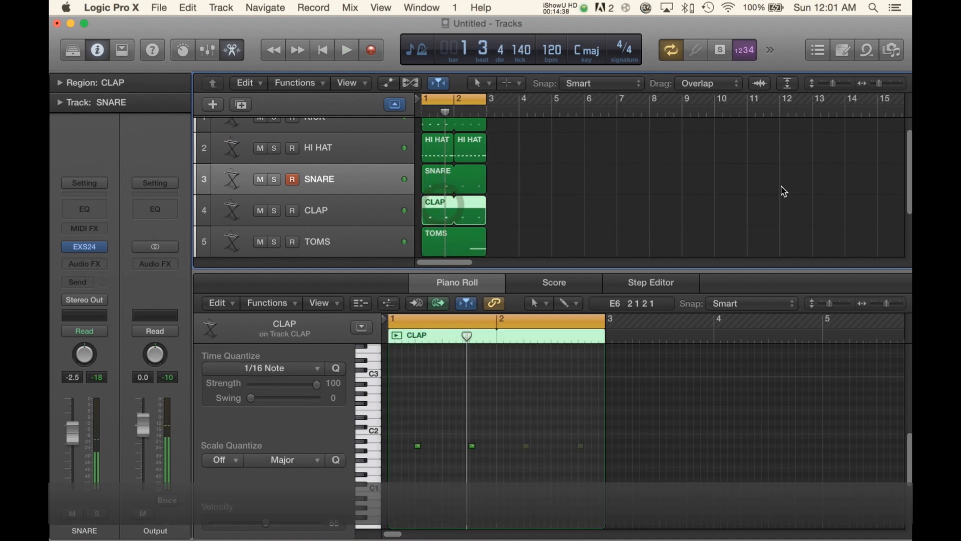
Step: Shift both CLAP notes slightly later using a close view of the beat 1.4 note, and play the full loop
{"action": "left_click", "coordinate": [903, 303]}
{"action": "left_click", "coordinate": [902, 302]}
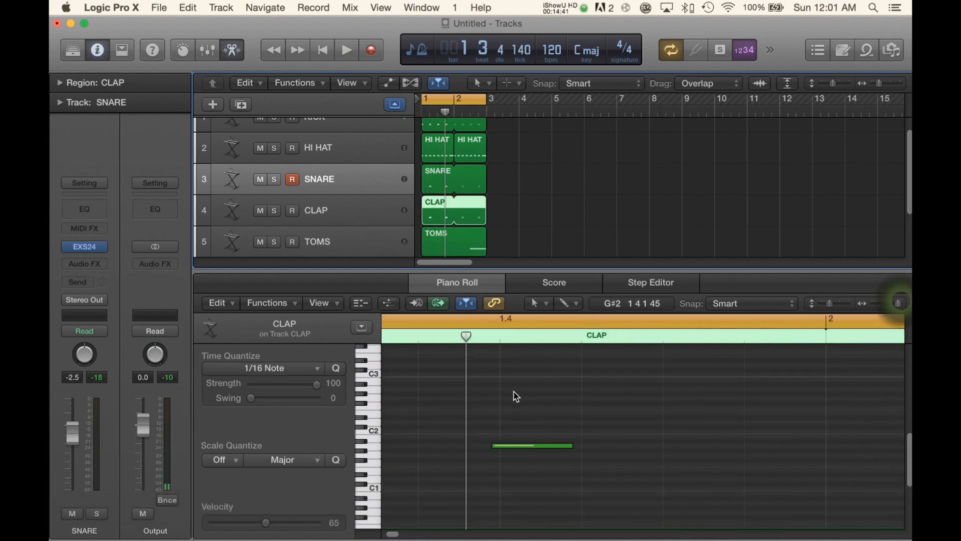
{"action": "left_click", "coordinate": [502, 334]}
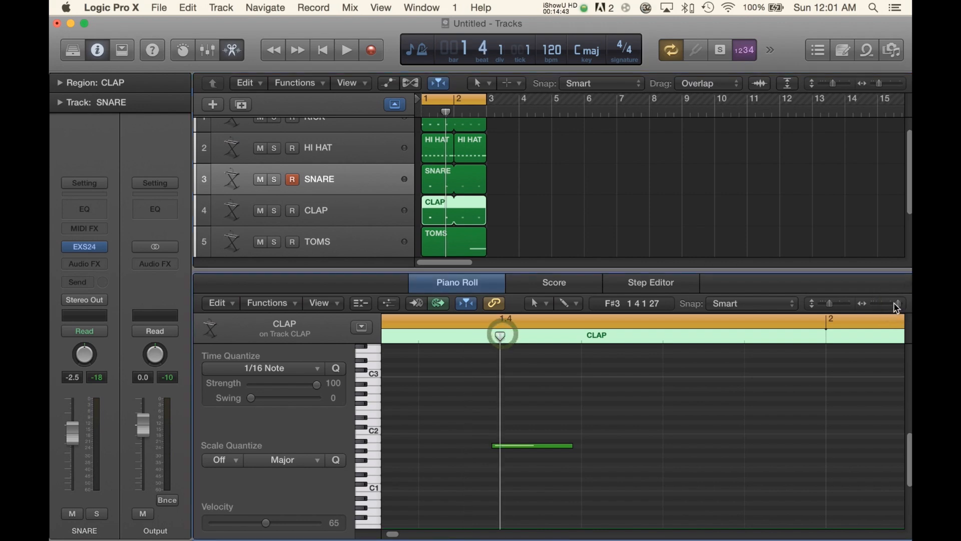
{"action": "left_click", "coordinate": [897, 303]}
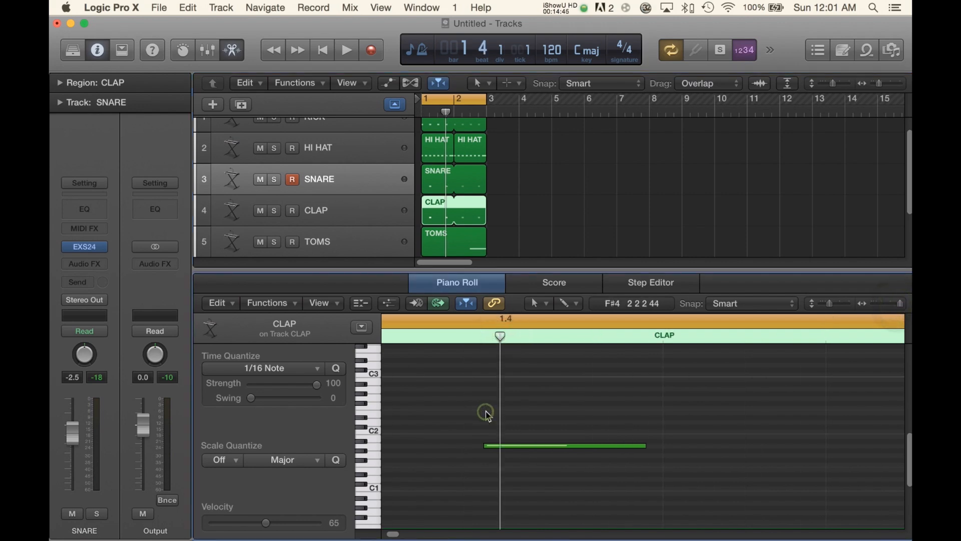
{"action": "key", "text": "super+a"}
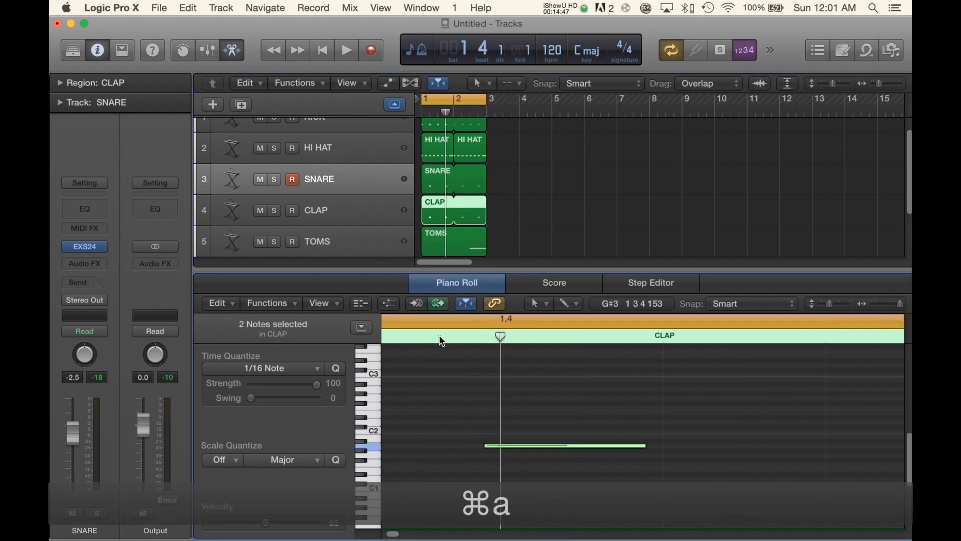
{"action": "left_click", "coordinate": [441, 341]}
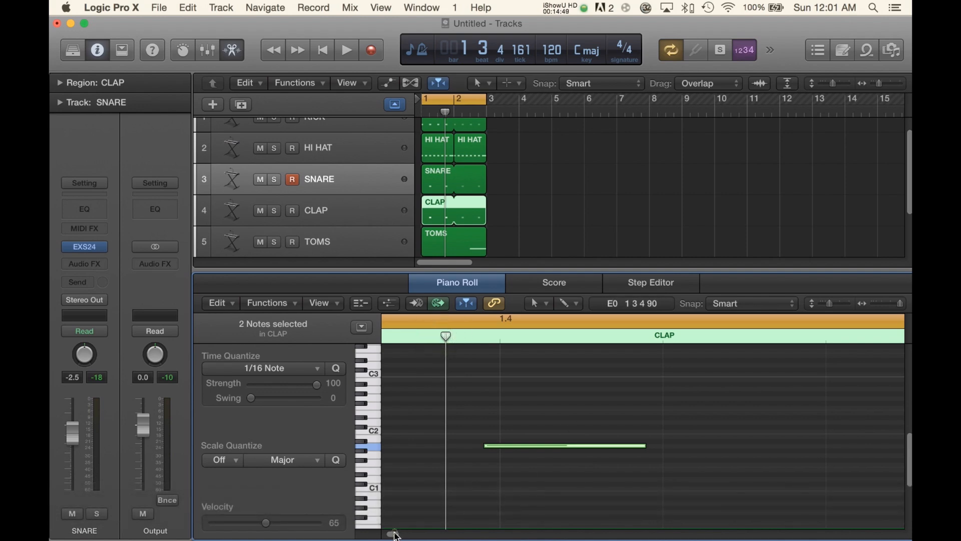
{"action": "left_click_drag", "start_coordinate": [394, 534], "coordinate": [390, 534]}
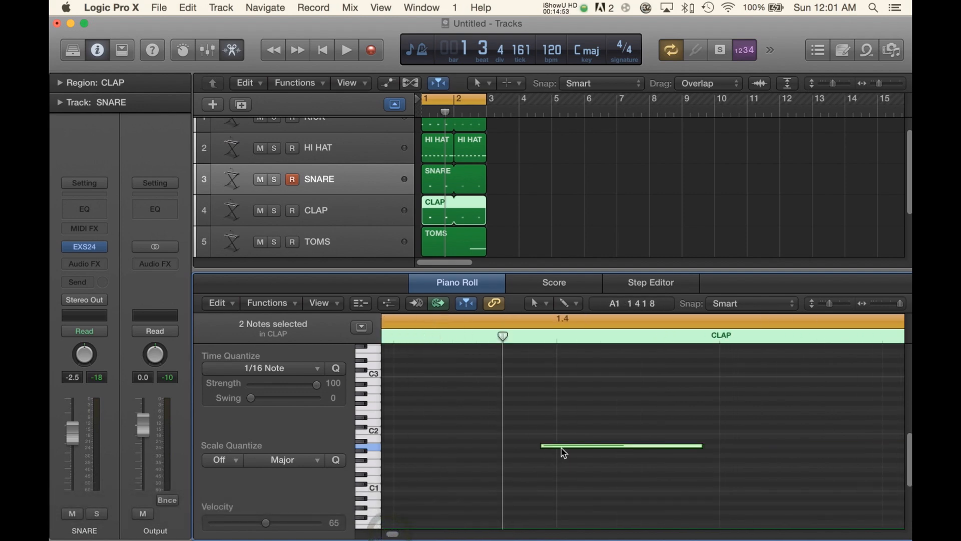
{"action": "left_click_drag", "start_coordinate": [565, 449], "coordinate": [574, 449]}
{"action": "left_click_drag", "start_coordinate": [886, 308], "coordinate": [871, 306]}
{"action": "key", "text": "space"}
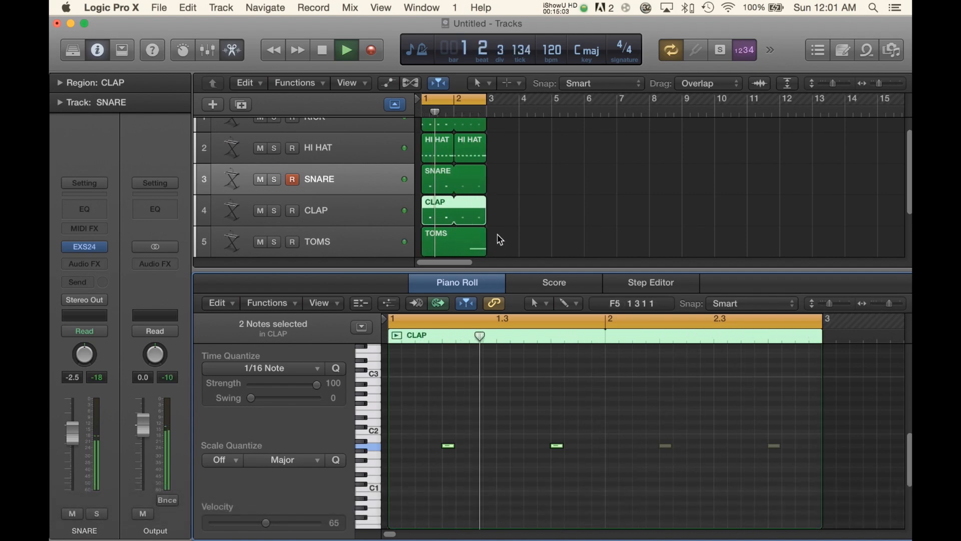
{"action": "scroll", "coordinate": [521, 202], "scroll_direction": "up", "scroll_amount": 1}
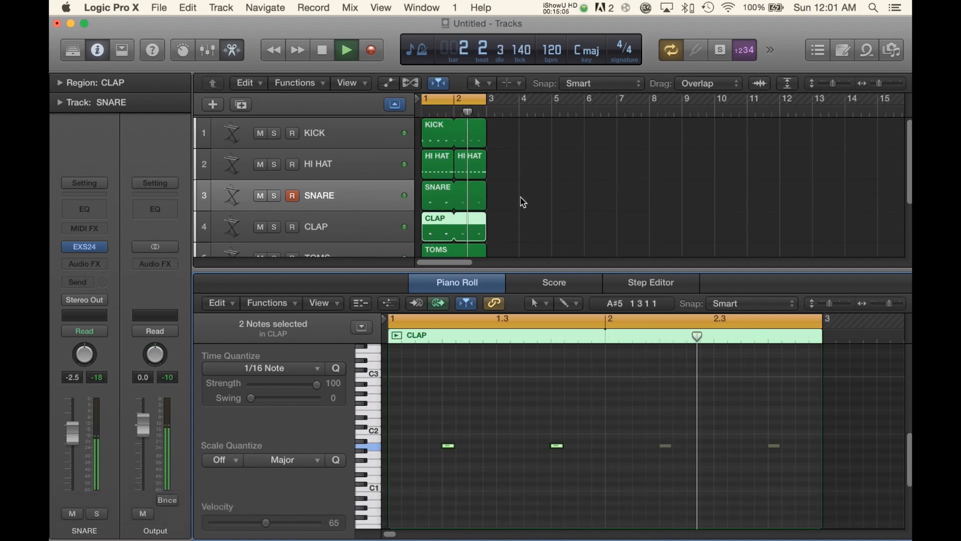
Step: In the KICK region, copy the first note to 1 1 4 and the beat 3 note to 1 3 3 on C1
{"action": "left_click", "coordinate": [435, 136]}
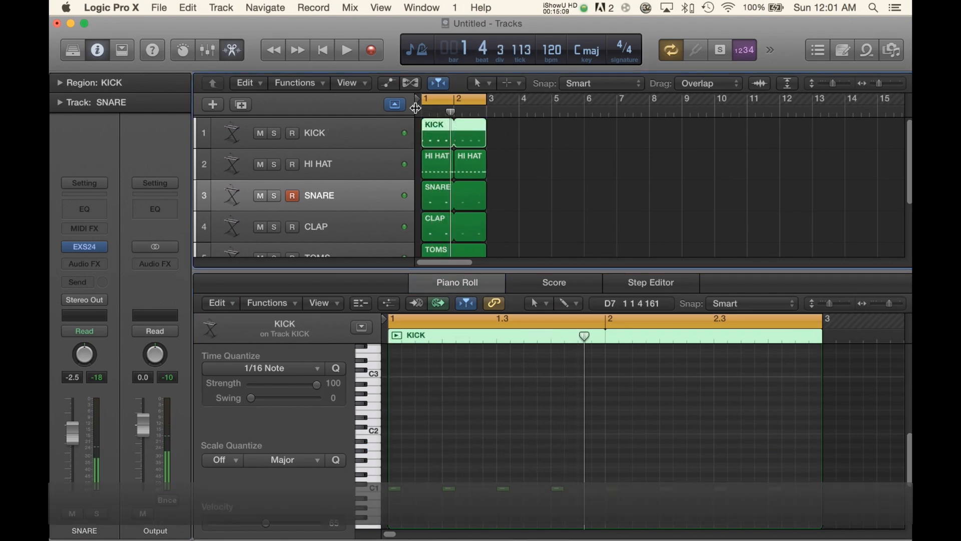
{"action": "scroll", "coordinate": [457, 437], "scroll_direction": "down", "scroll_amount": 3}
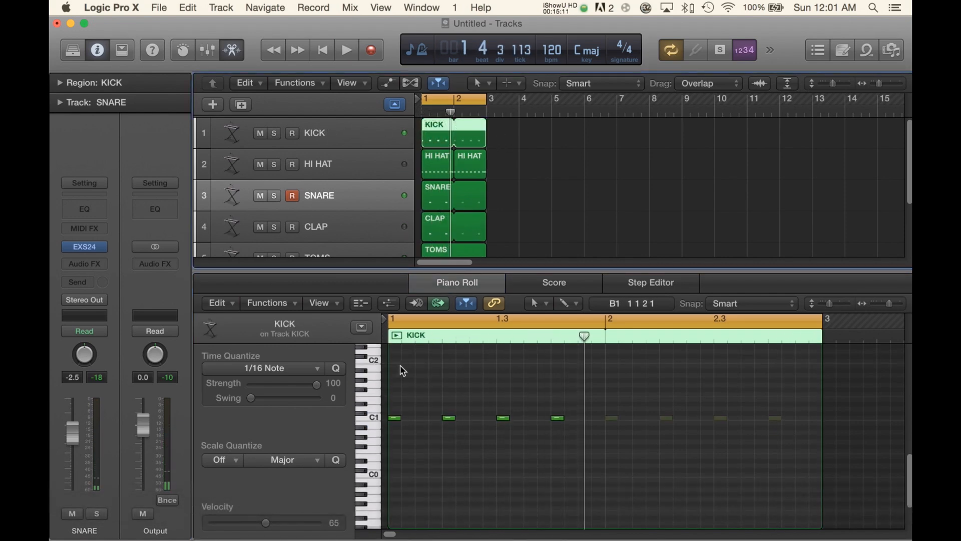
{"action": "left_click", "coordinate": [392, 399]}
{"action": "left_click_drag", "start_coordinate": [396, 423], "coordinate": [436, 423]}
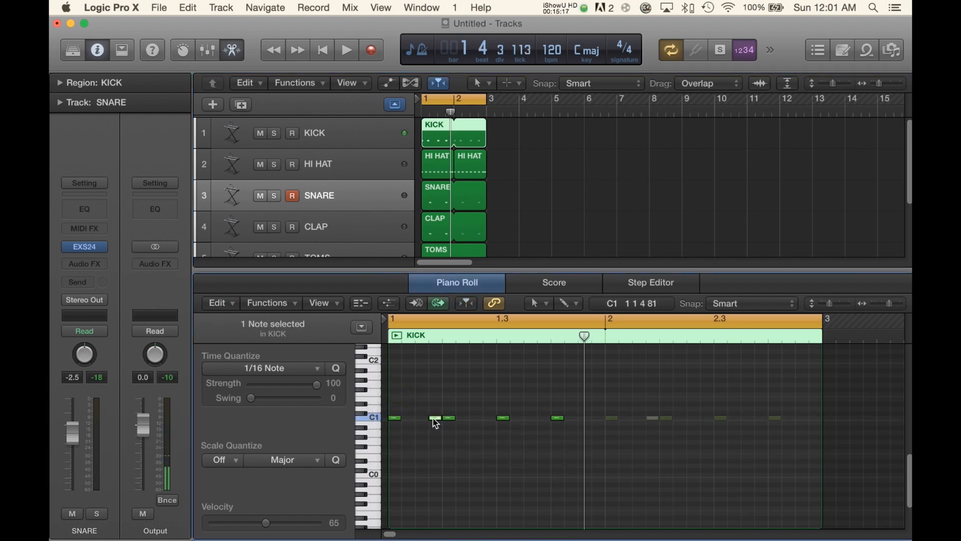
{"action": "left_click_drag", "start_coordinate": [511, 423], "coordinate": [530, 420]}
{"action": "left_click", "coordinate": [518, 388]}
Step: Play the loop to hear the KICK pattern with its extra notes, and stop playback
{"action": "key", "text": "space"}
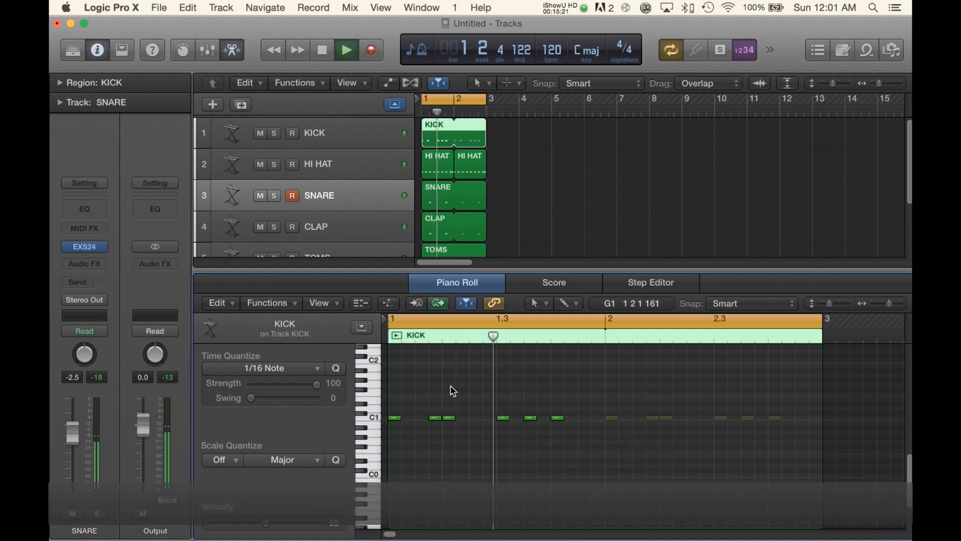
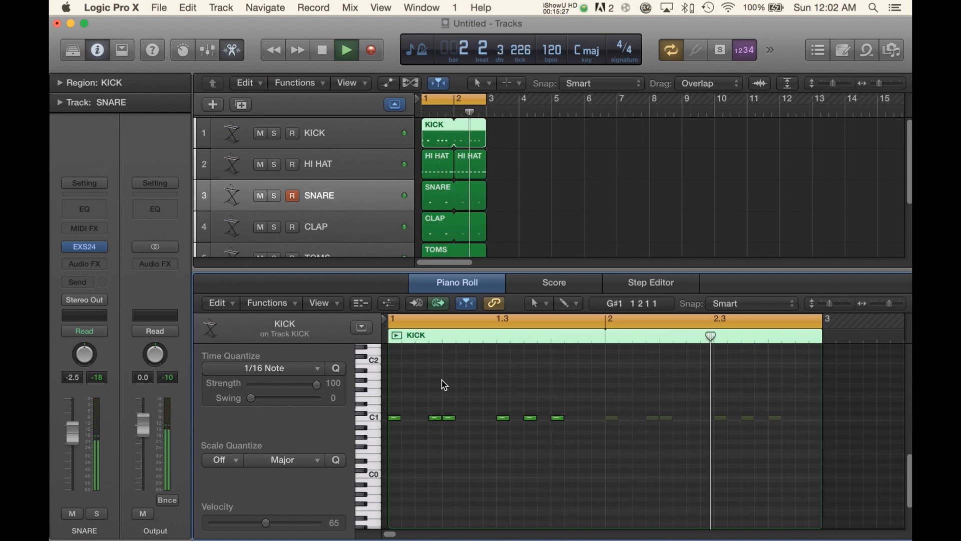
{"action": "key", "text": "space"}
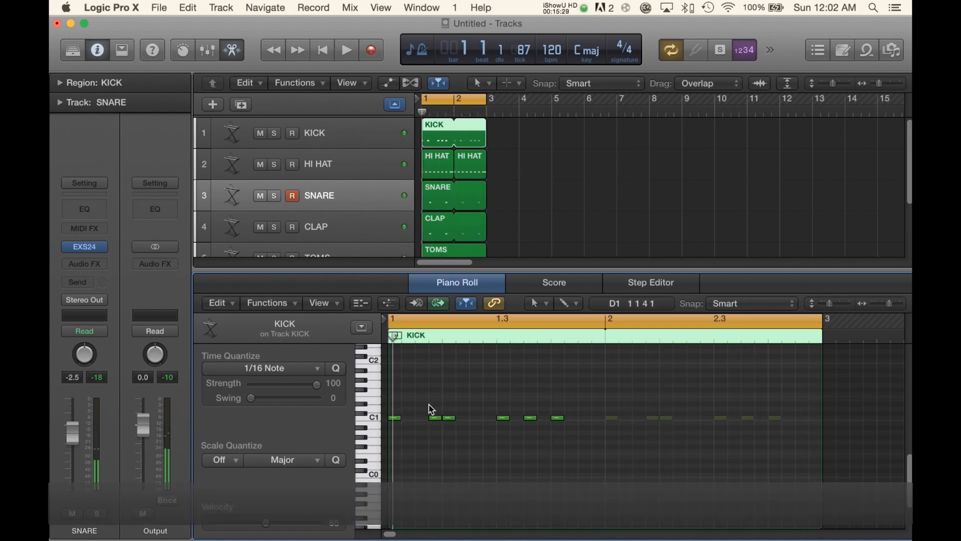
{"action": "scroll", "coordinate": [490, 145], "scroll_direction": "down", "scroll_amount": 1}
{"action": "scroll", "coordinate": [508, 172], "scroll_direction": "up", "scroll_amount": 1}
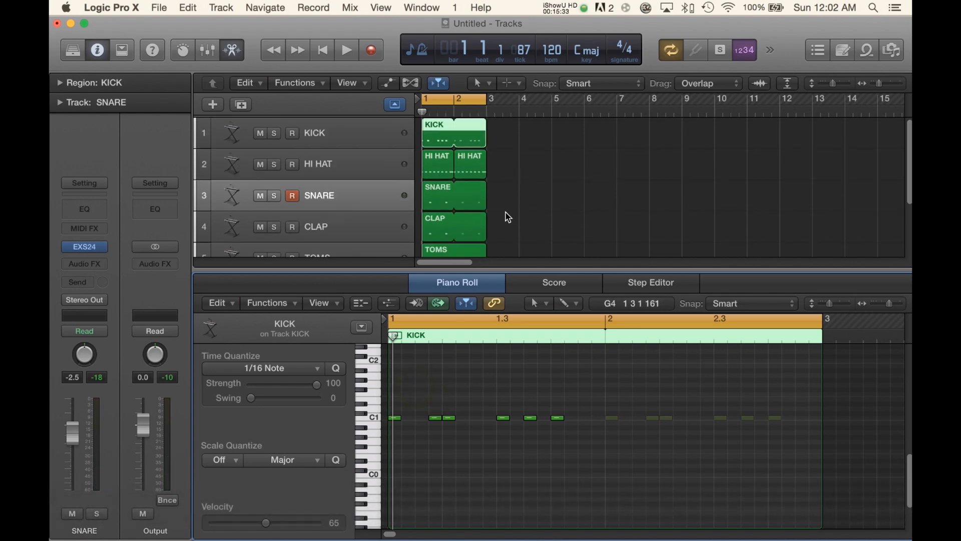
Step: Delete the extra KICK notes at 1 1 4 and 1 3 3 and play the loop
{"action": "scroll", "coordinate": [508, 217], "scroll_direction": "down", "scroll_amount": 2}
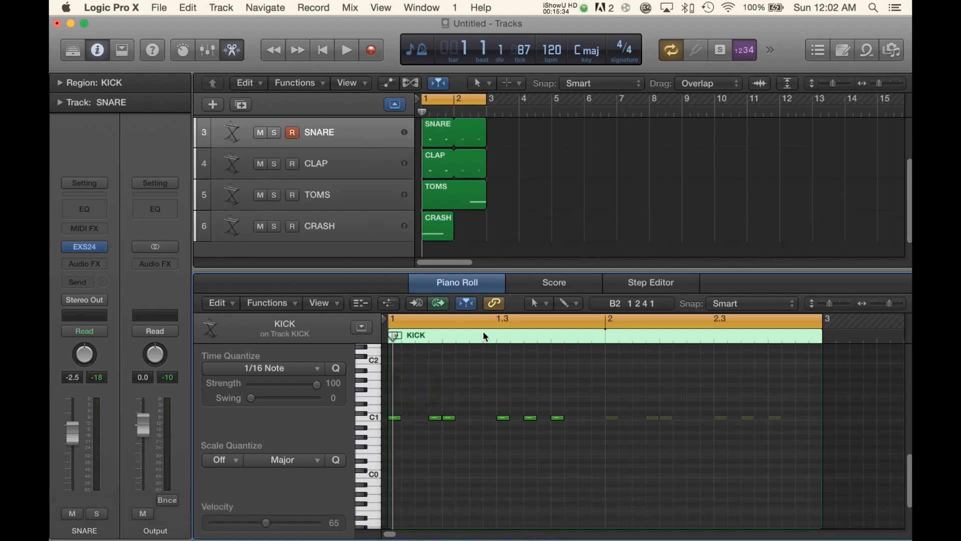
{"action": "left_click", "coordinate": [434, 415]}
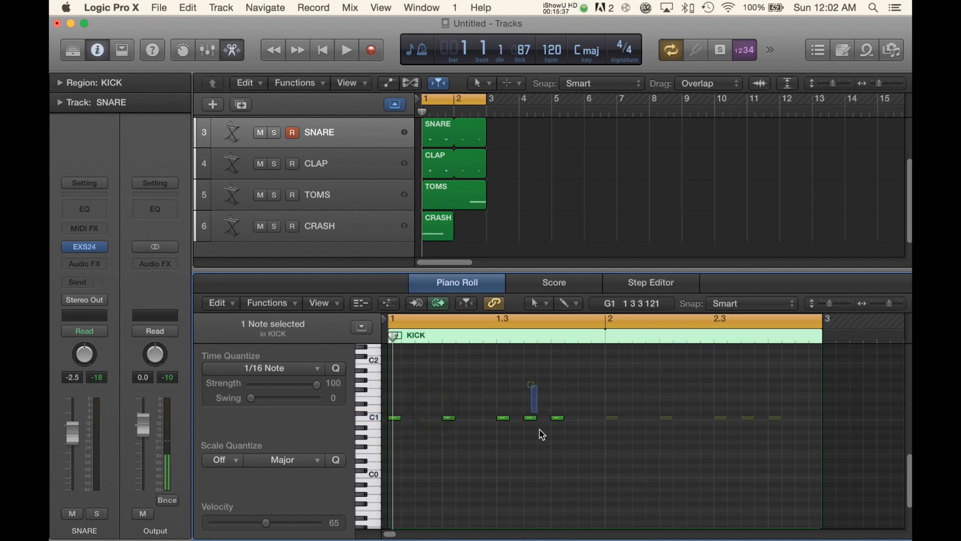
{"action": "key", "text": "space"}
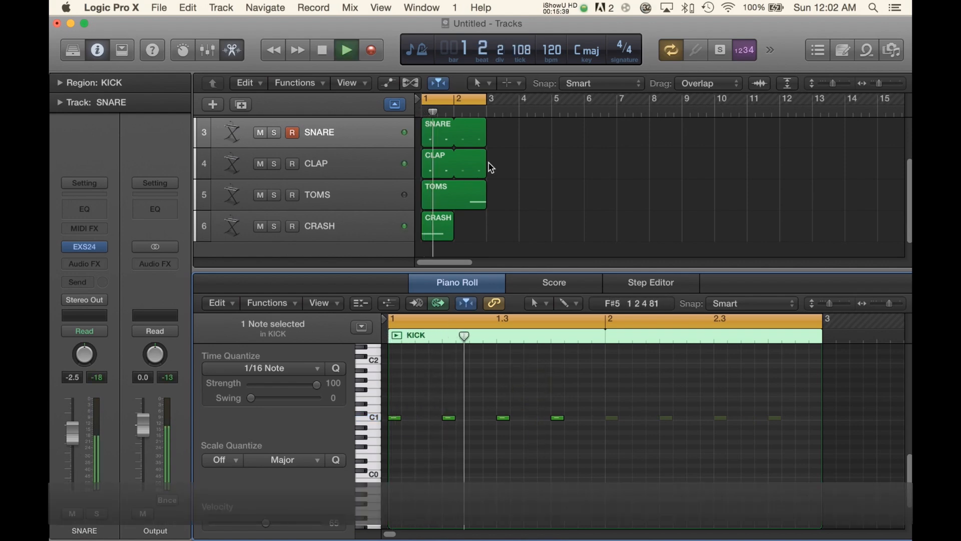
Step: Lower the CRASH track's volume to about -12 dB while the loop plays, and stop playback
{"action": "left_click", "coordinate": [355, 227]}
{"action": "left_click_drag", "start_coordinate": [67, 434], "coordinate": [74, 462]}
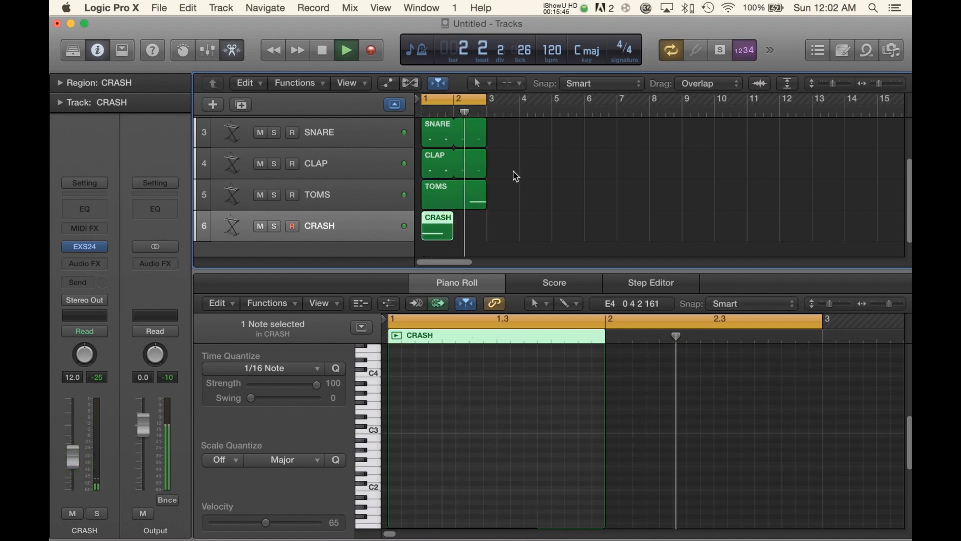
{"action": "key", "text": "space"}
Step: In the TOMS region, shorten all four tom notes in bar 2 to a sixteenth each
{"action": "left_click", "coordinate": [479, 196]}
{"action": "left_click", "coordinate": [691, 415]}
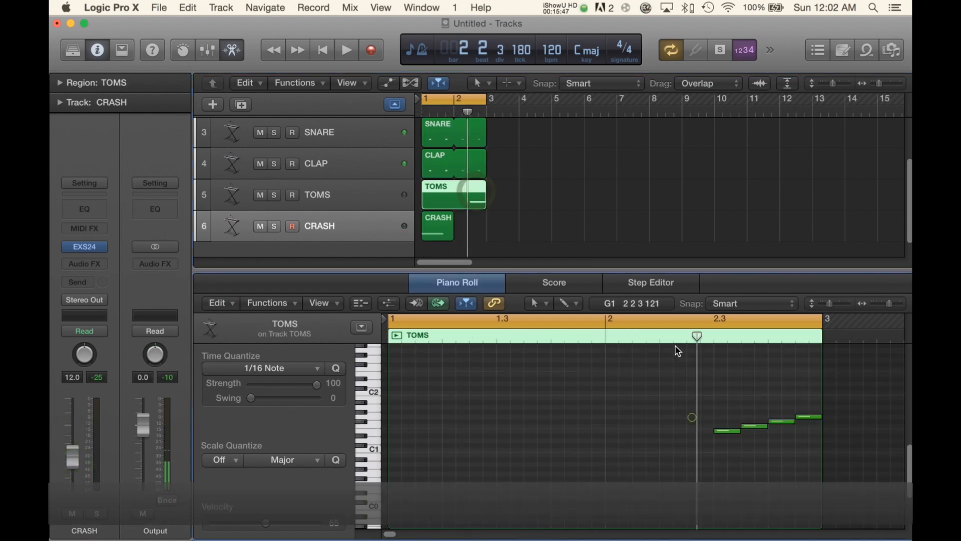
{"action": "left_click", "coordinate": [665, 336]}
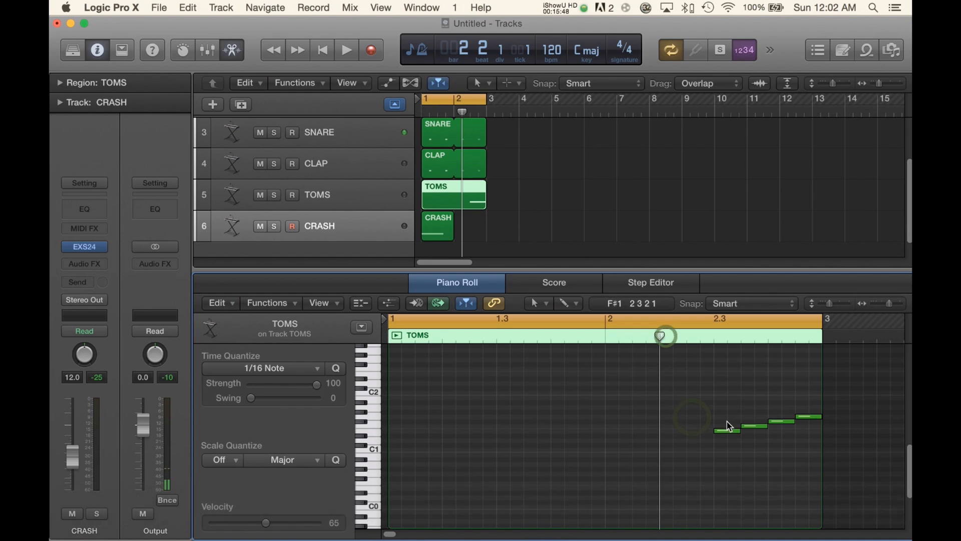
{"action": "left_click", "coordinate": [602, 339]}
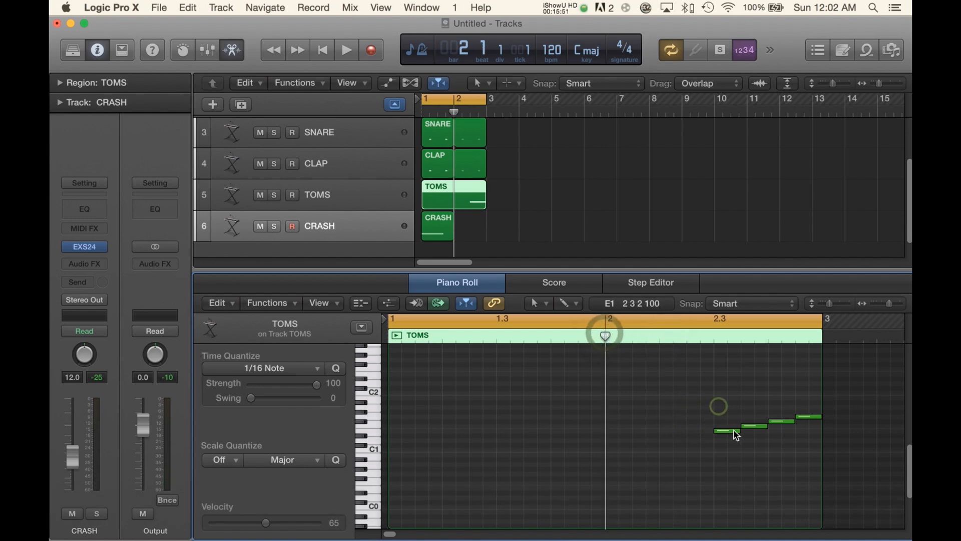
{"action": "left_click", "coordinate": [719, 406]}
{"action": "left_click_drag", "start_coordinate": [737, 430], "coordinate": [802, 418]}
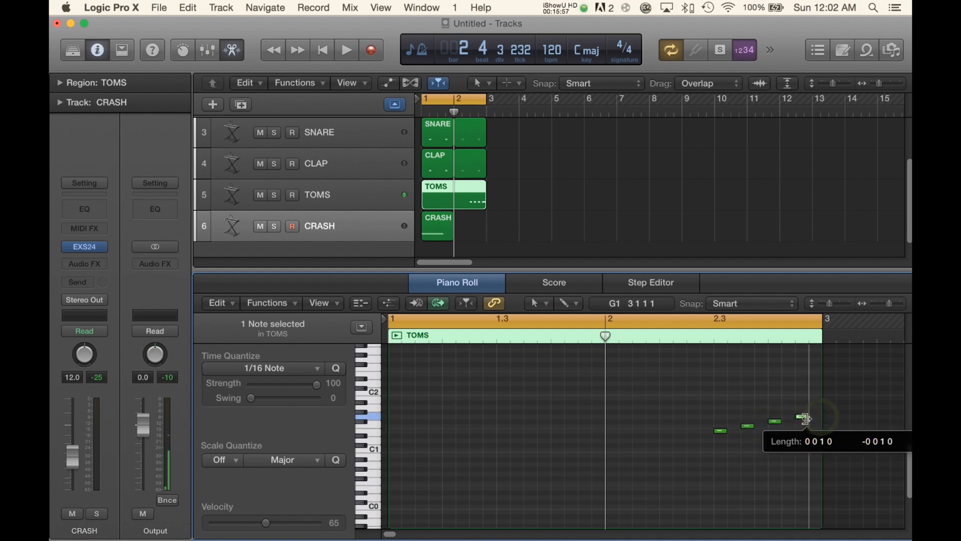
{"action": "left_click", "coordinate": [782, 396]}
{"action": "left_click", "coordinate": [720, 431]}
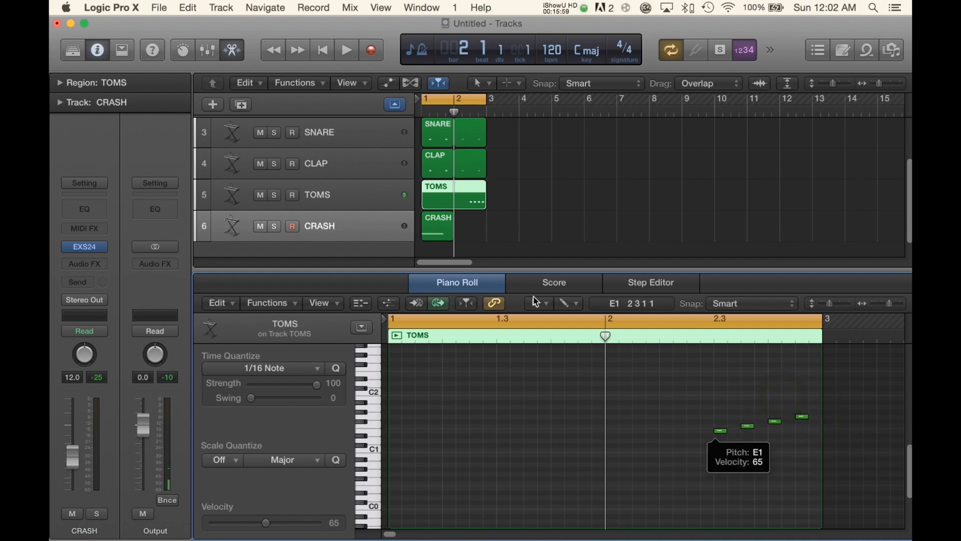
Step: Rearrange the TOMS fill from 2 2 1 with E1, F1, F#1, F1, E1 and three G1 notes, and play it from 1 4 3
{"action": "left_click", "coordinate": [578, 334]}
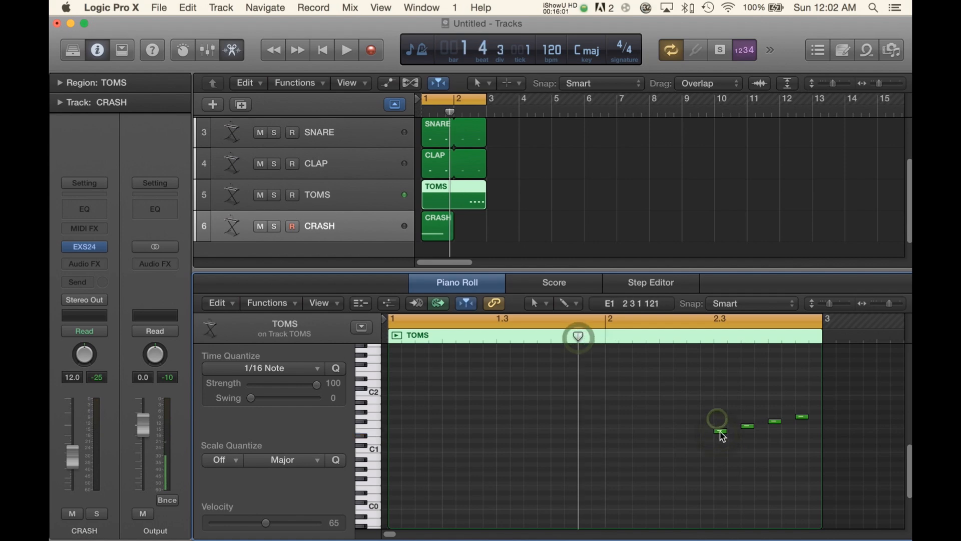
{"action": "left_click_drag", "start_coordinate": [720, 433], "coordinate": [667, 436]}
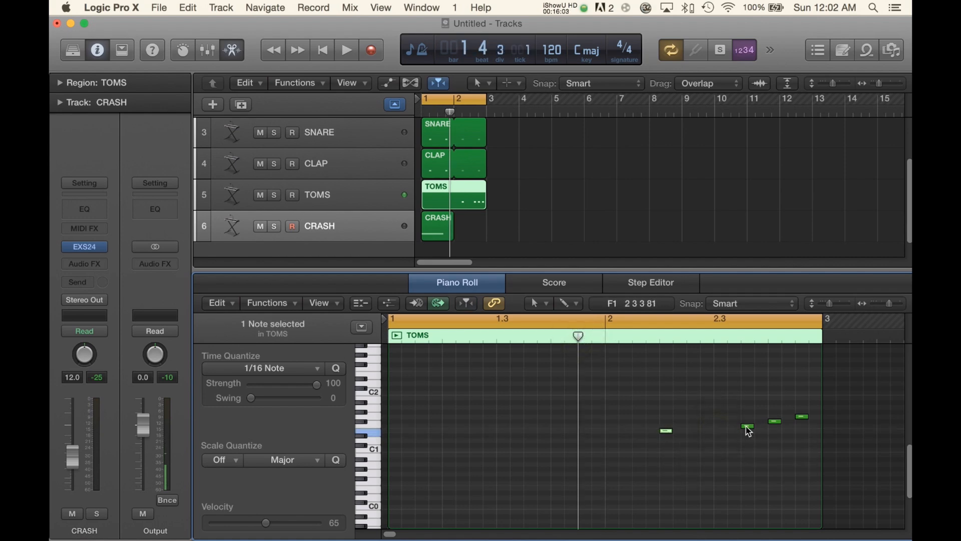
{"action": "left_click_drag", "start_coordinate": [747, 428], "coordinate": [694, 429]}
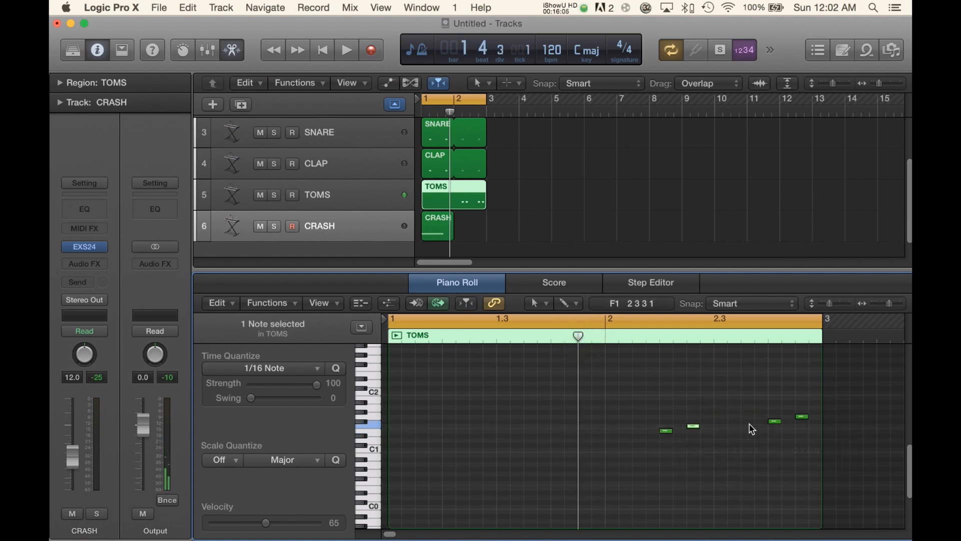
{"action": "left_click_drag", "start_coordinate": [777, 426], "coordinate": [721, 425]}
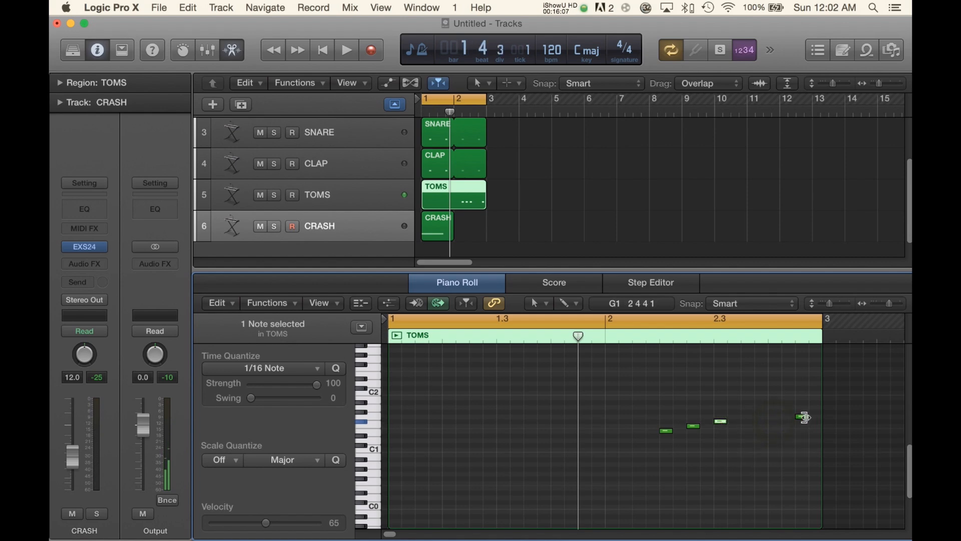
{"action": "mouse_move", "coordinate": [806, 422]}
{"action": "left_mouse_down"}
{"action": "mouse_move", "coordinate": [747, 428]}
{"action": "mouse_move", "coordinate": [799, 420]}
{"action": "left_mouse_up"}
{"action": "key", "text": "space"}
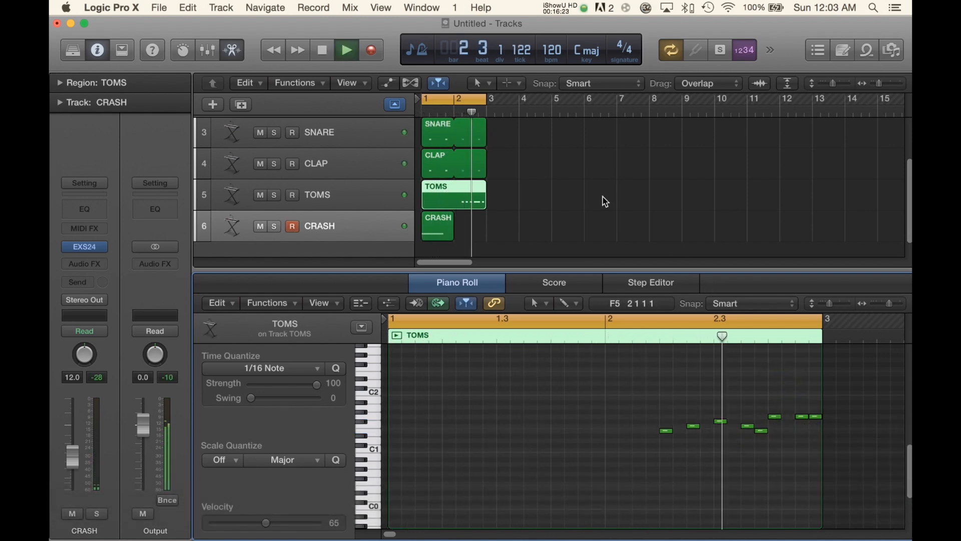
{"action": "key", "text": "space"}
Step: Select all the TOMS notes and open the instrument editor of the TOMS track's EXS24
{"action": "left_click_drag", "start_coordinate": [650, 386], "coordinate": [833, 476]}
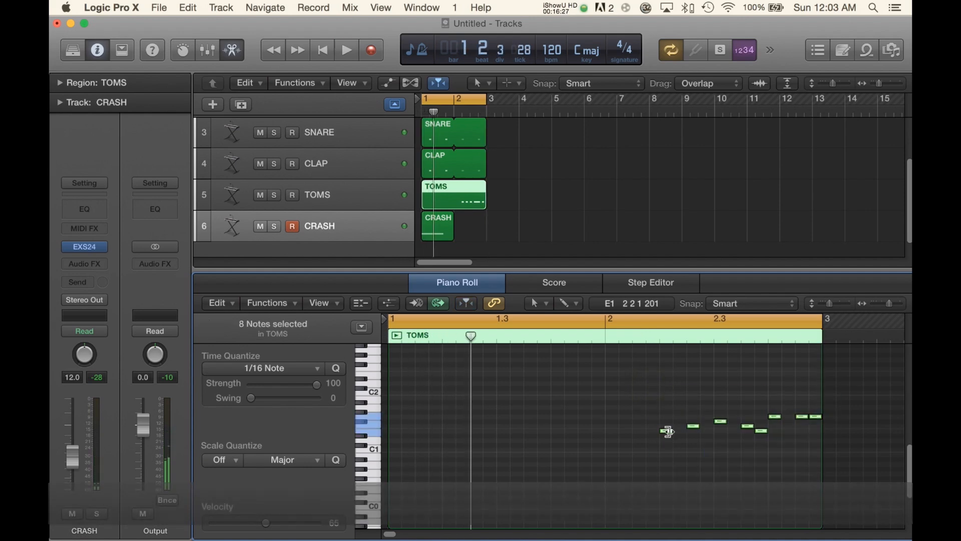
{"action": "left_click", "coordinate": [337, 195]}
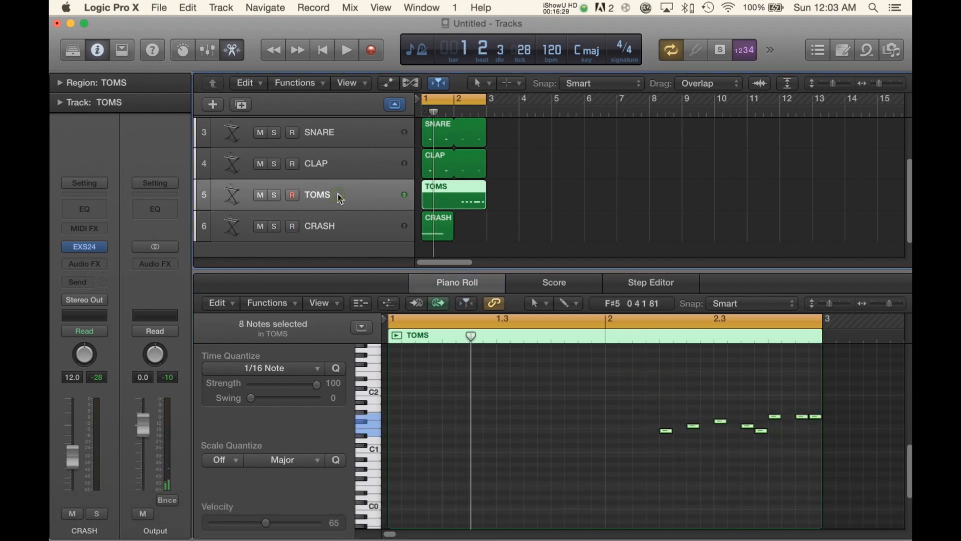
{"action": "left_click", "coordinate": [86, 247]}
{"action": "left_click_drag", "start_coordinate": [377, 58], "coordinate": [367, 55]}
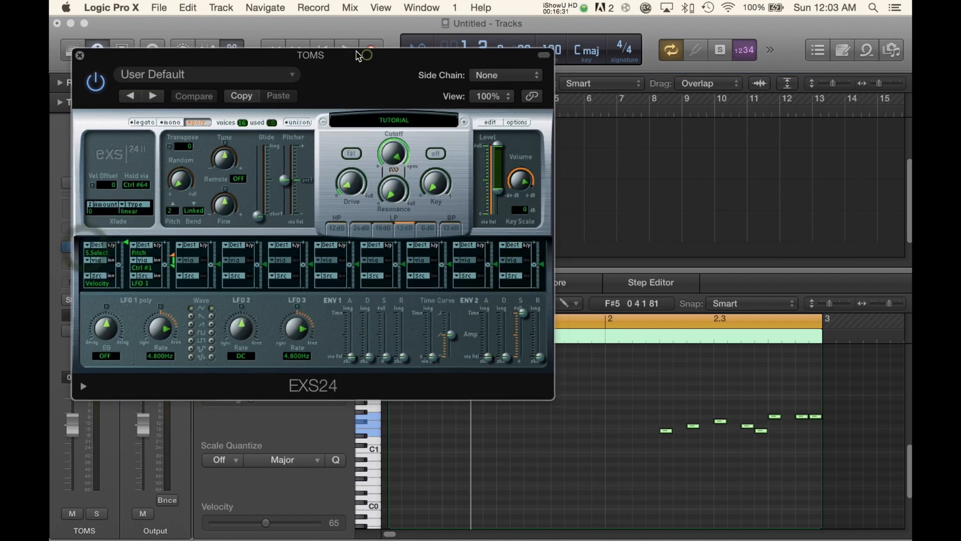
{"action": "left_click", "coordinate": [489, 122]}
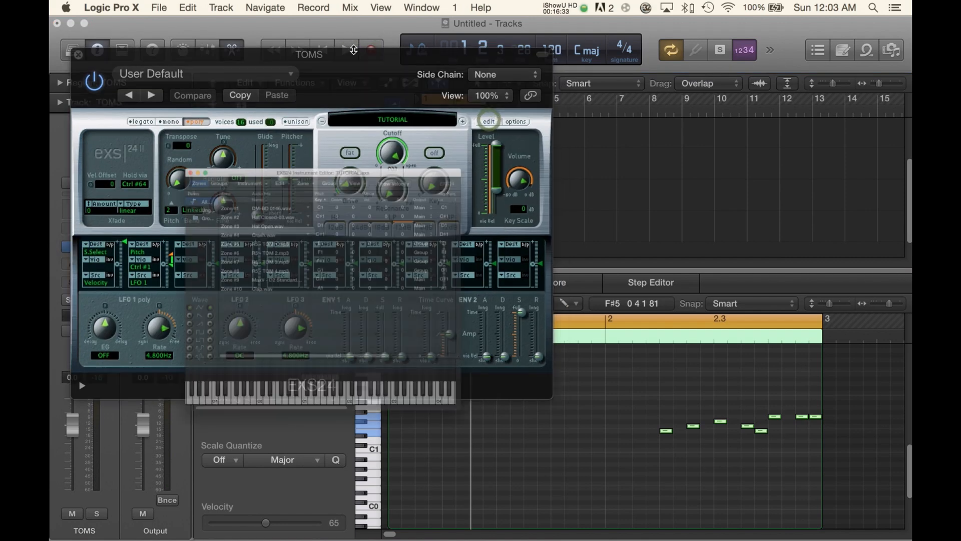
Step: Enable 1Shot playback for the four tom zones E1 to G1, save TUTORIAL.exs and close the EXS24 windows
{"action": "left_click_drag", "start_coordinate": [368, 410], "coordinate": [486, 410]}
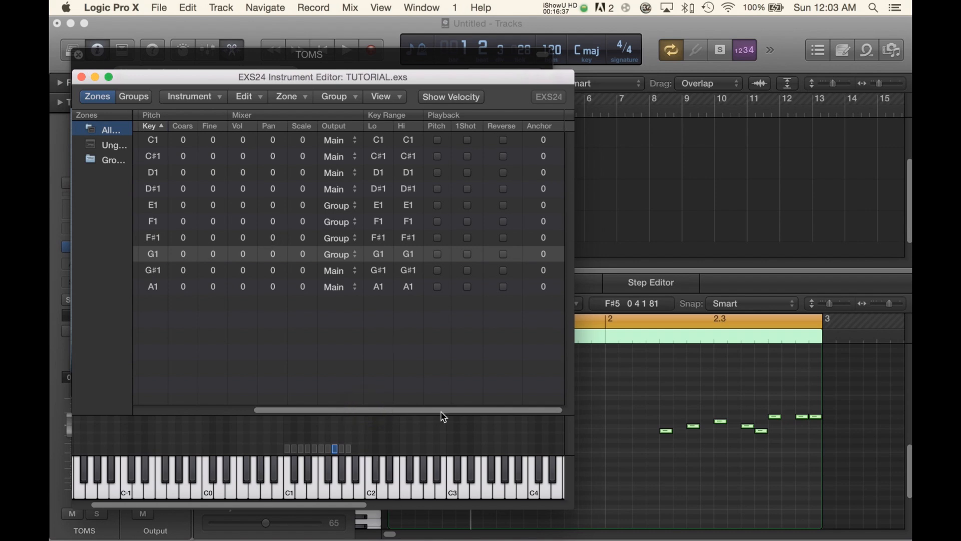
{"action": "left_click_drag", "start_coordinate": [440, 409], "coordinate": [204, 411]}
{"action": "left_click", "coordinate": [233, 207]}
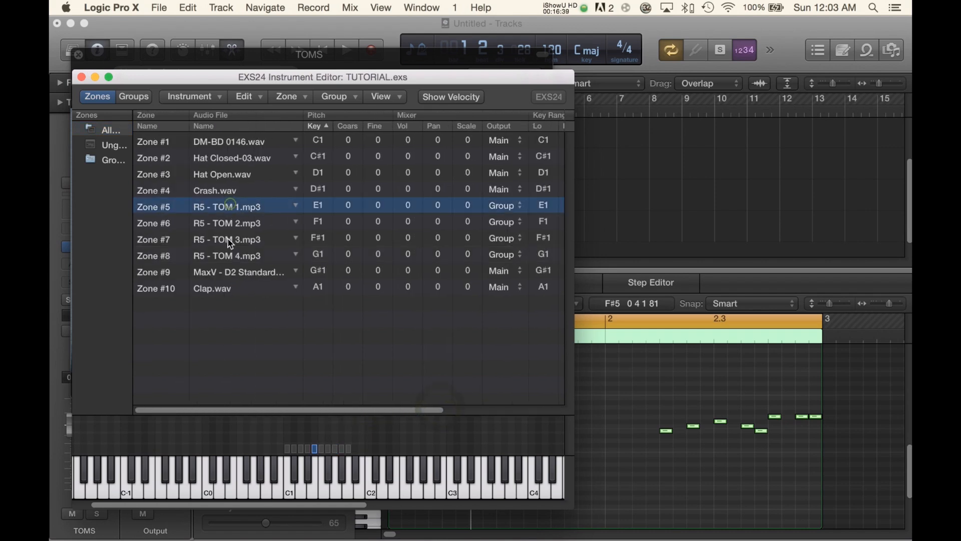
{"action": "left_click", "coordinate": [228, 255], "text": "shift"}
{"action": "left_click_drag", "start_coordinate": [304, 409], "coordinate": [566, 416]}
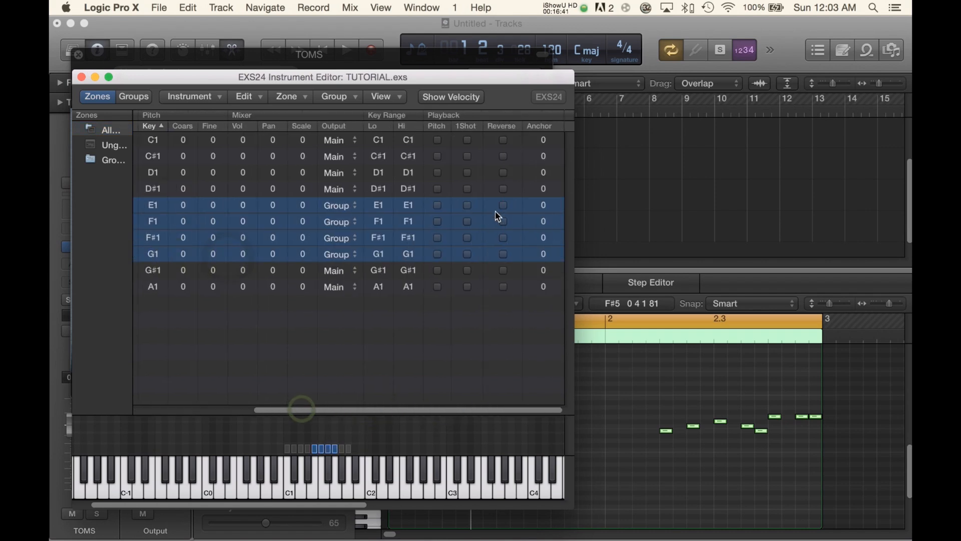
{"action": "left_click", "coordinate": [82, 77]}
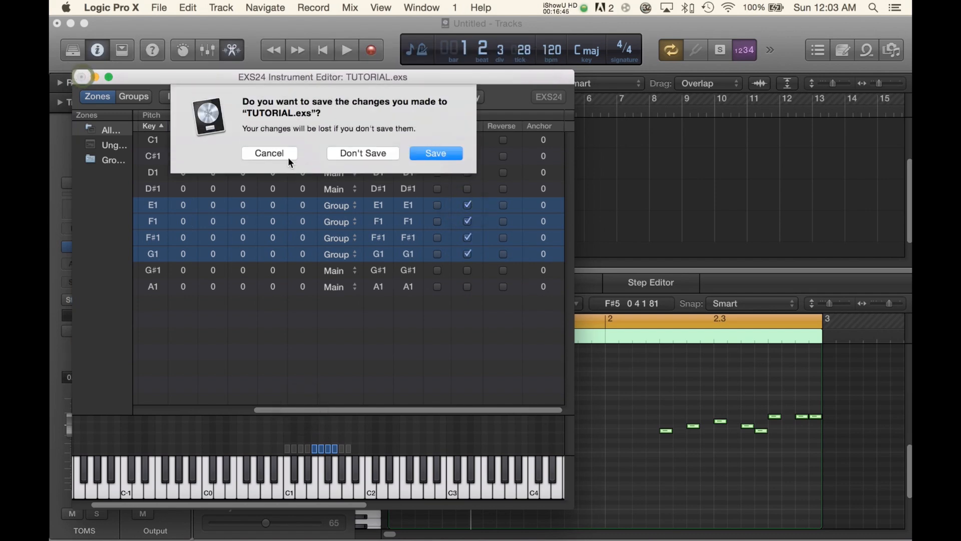
{"action": "left_click", "coordinate": [436, 154]}
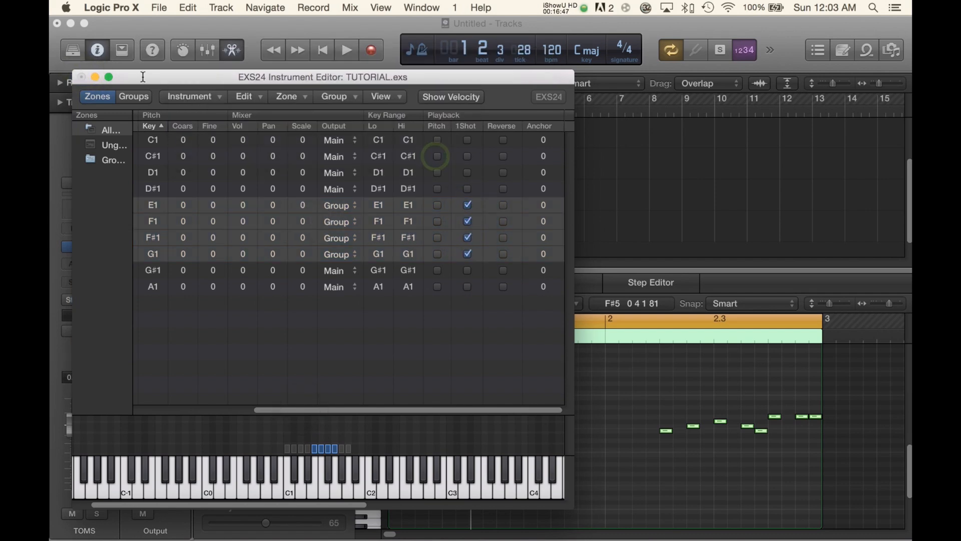
{"action": "left_click", "coordinate": [78, 54]}
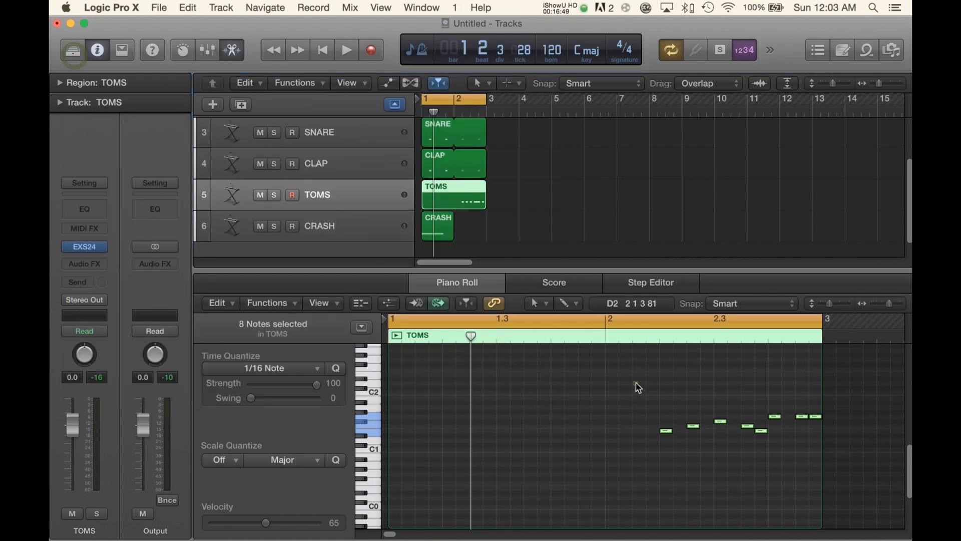
Step: Deselect the tom notes, play the loop to hear the one-shot toms, and stop playback
{"action": "left_click", "coordinate": [635, 383]}
{"action": "key", "text": "space"}
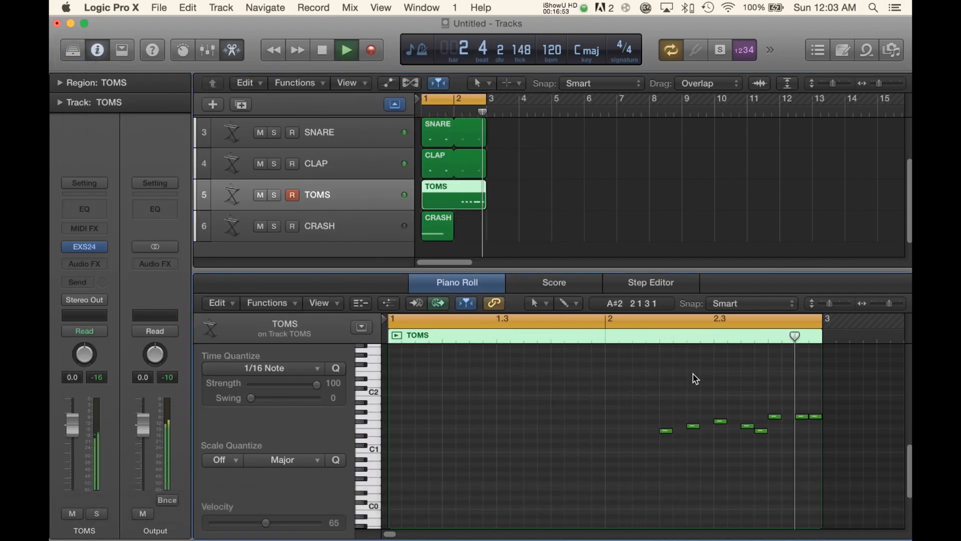
{"action": "left_click", "coordinate": [328, 161]}
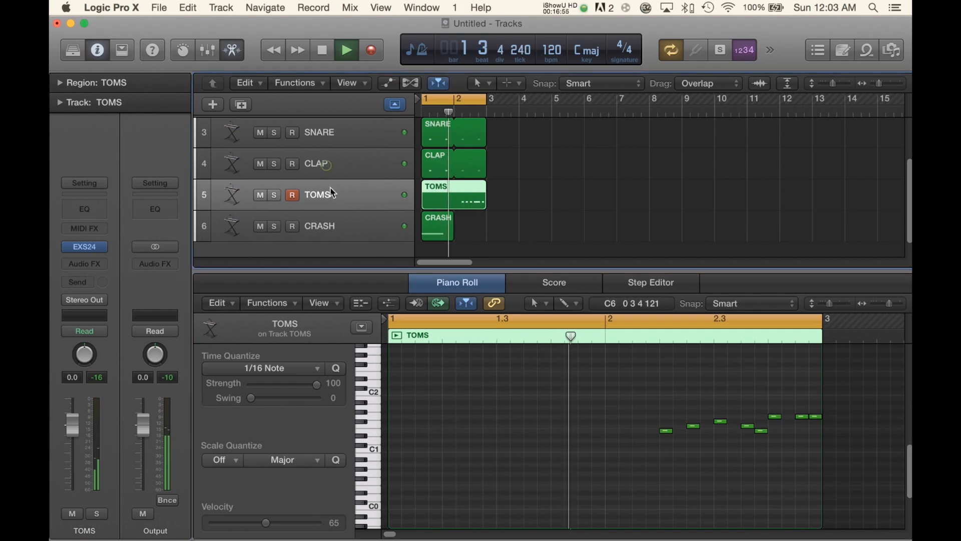
{"action": "left_click", "coordinate": [331, 194]}
{"action": "key", "text": "space"}
Step: Move the first E1 tom to 2 1 3 and the first F1 tom to 2 2 2, playing the loop after each change
{"action": "scroll", "coordinate": [647, 489], "scroll_direction": "down", "scroll_amount": 3}
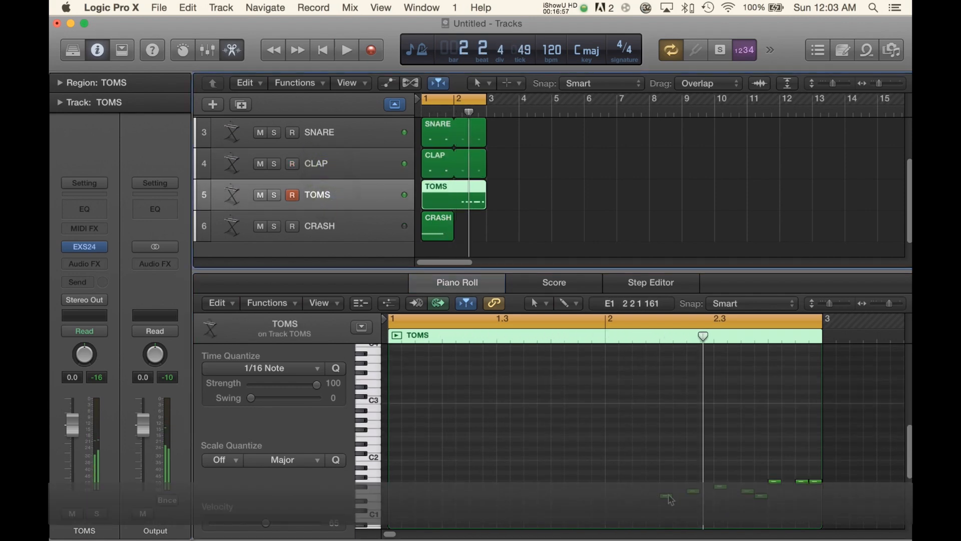
{"action": "left_click_drag", "start_coordinate": [671, 499], "coordinate": [644, 499]}
{"action": "key", "text": "space"}
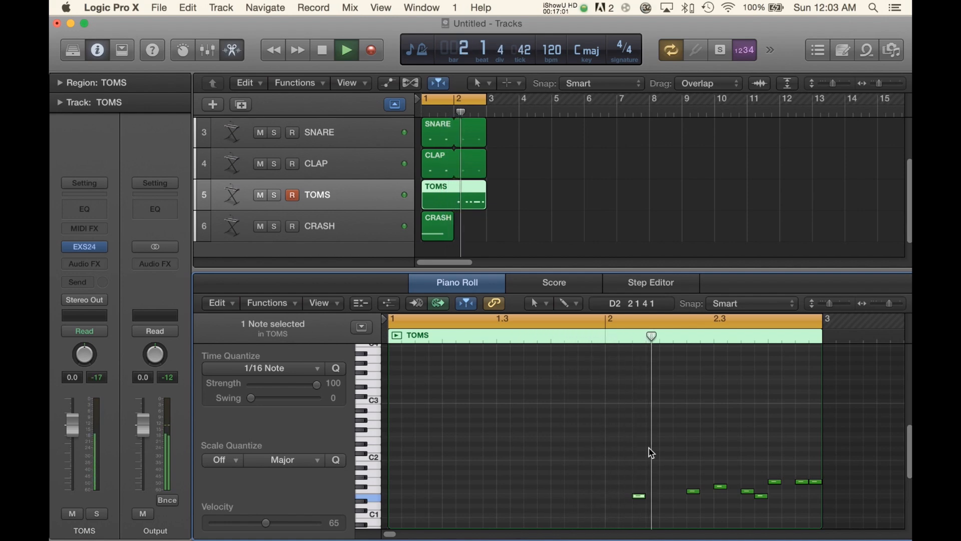
{"action": "key", "text": "space"}
{"action": "left_click_drag", "start_coordinate": [696, 495], "coordinate": [683, 494]}
{"action": "key", "text": "space"}
{"action": "scroll", "coordinate": [571, 414], "scroll_direction": "down", "scroll_amount": 4}
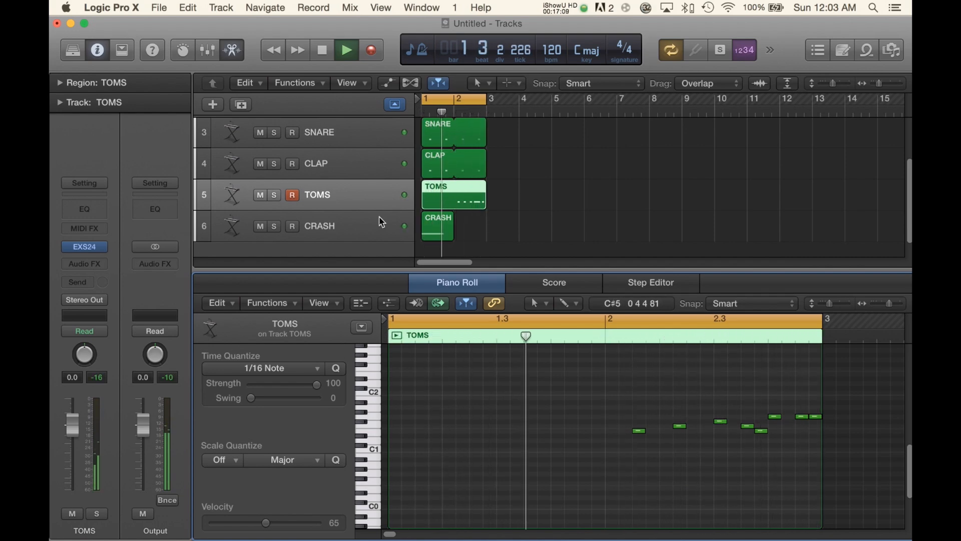
Step: While the loop plays, go through the CLAP and SNARE regions and show the notes of the first HI HAT region
{"action": "scroll", "coordinate": [502, 211], "scroll_direction": "up", "scroll_amount": 1}
{"action": "left_click", "coordinate": [440, 181]}
{"action": "left_click", "coordinate": [432, 147]}
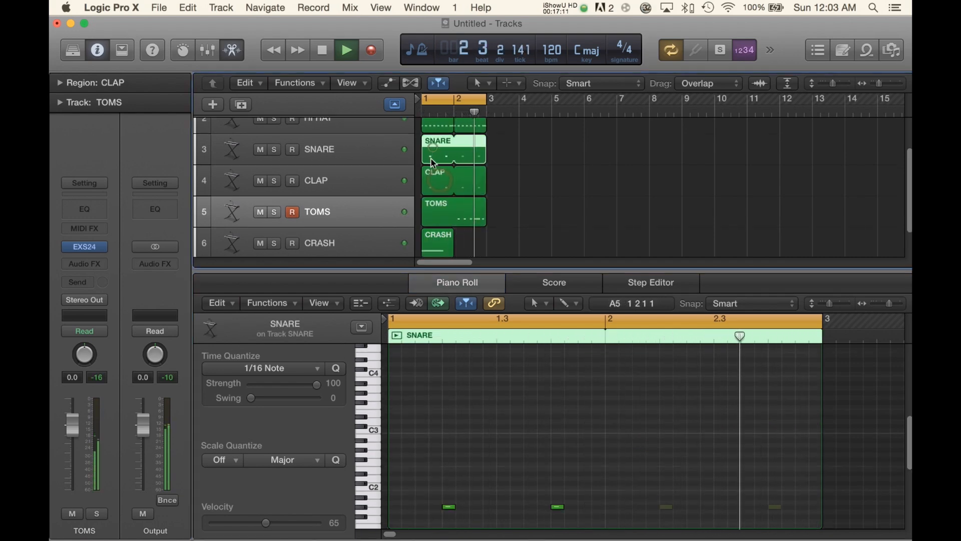
{"action": "scroll", "coordinate": [433, 163], "scroll_direction": "up", "scroll_amount": 2}
{"action": "left_click", "coordinate": [436, 162]}
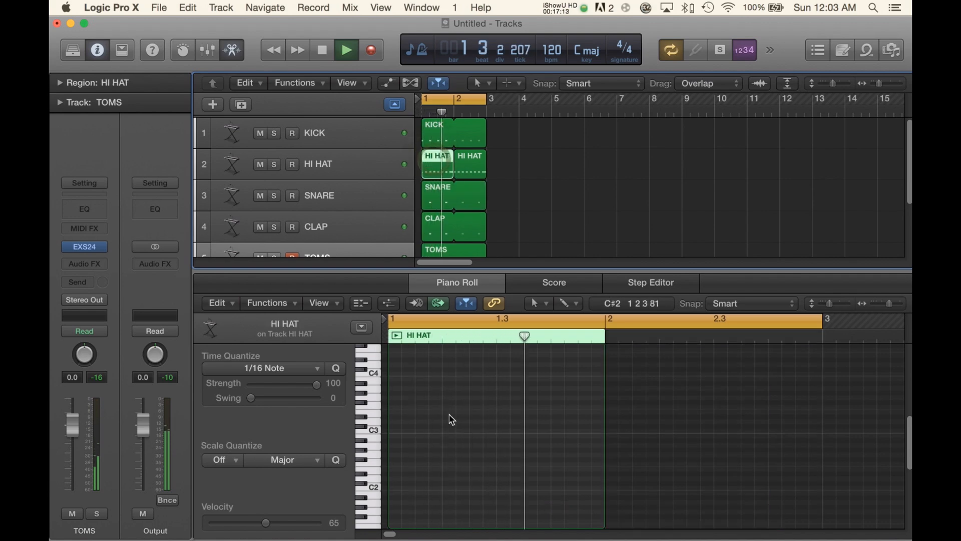
{"action": "scroll", "coordinate": [452, 419], "scroll_direction": "down", "scroll_amount": 5}
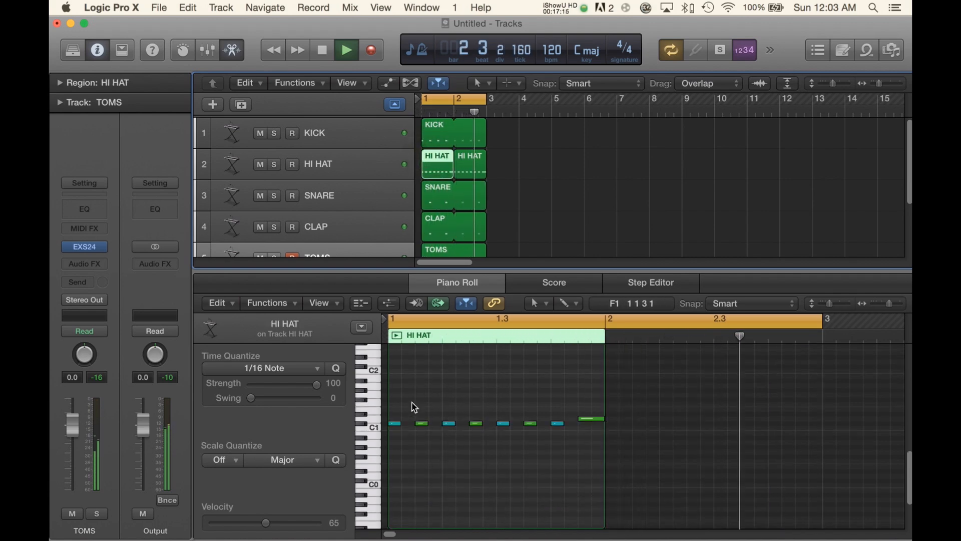
Step: Copy quiet hi-hat notes onto the second sixteenth of every beat in both HI HAT regions
{"action": "left_click", "coordinate": [412, 404]}
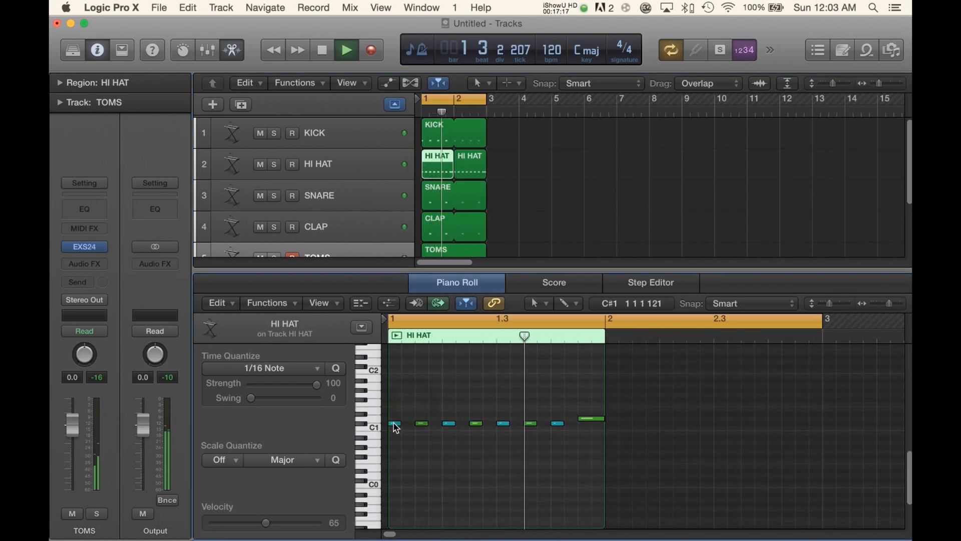
{"action": "left_click", "coordinate": [394, 423]}
{"action": "left_click_drag", "start_coordinate": [395, 427], "coordinate": [790, 427]}
{"action": "left_click", "coordinate": [465, 166]}
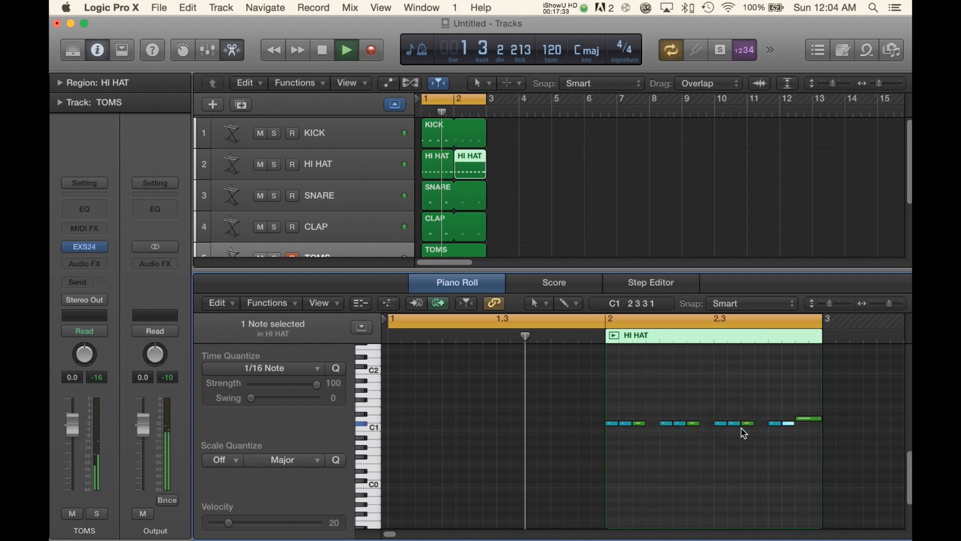
Step: Stop playback and copy quiet hi-hat notes onto the fourth sixteenth of beats 1, 2 and 3 in the second HI HAT region
{"action": "left_click_drag", "start_coordinate": [624, 424], "coordinate": [654, 423]}
{"action": "key", "text": "space"}
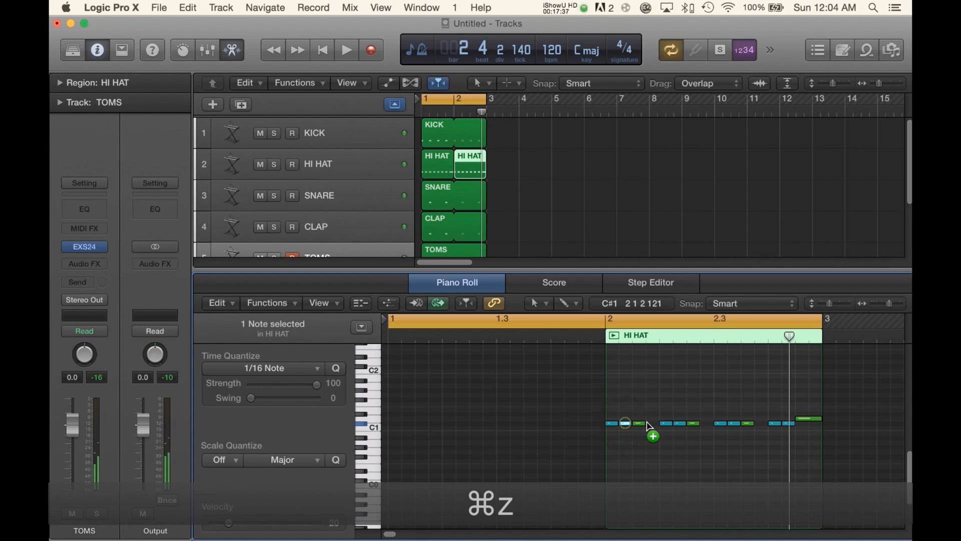
{"action": "left_click", "coordinate": [650, 423]}
{"action": "left_click_drag", "start_coordinate": [650, 424], "coordinate": [757, 421]}
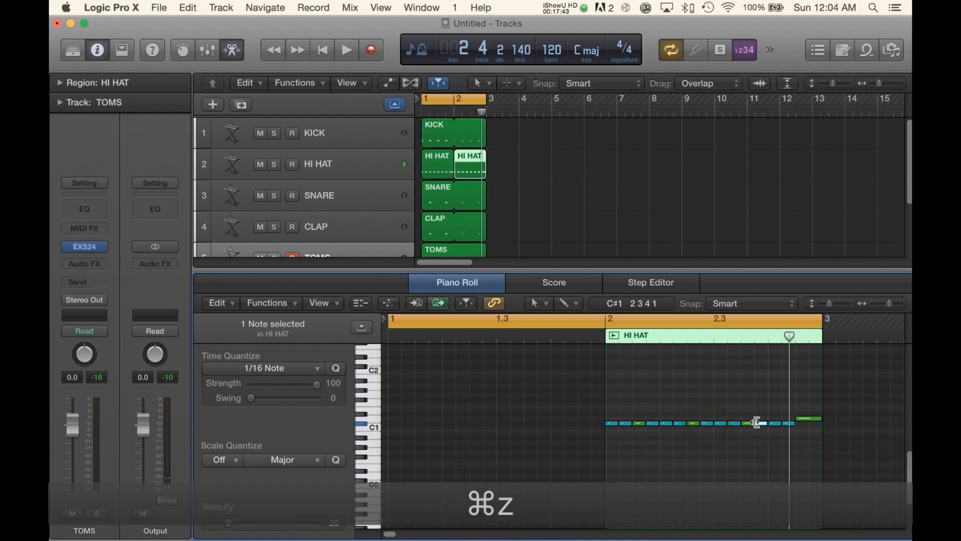
{"action": "left_click", "coordinate": [759, 425]}
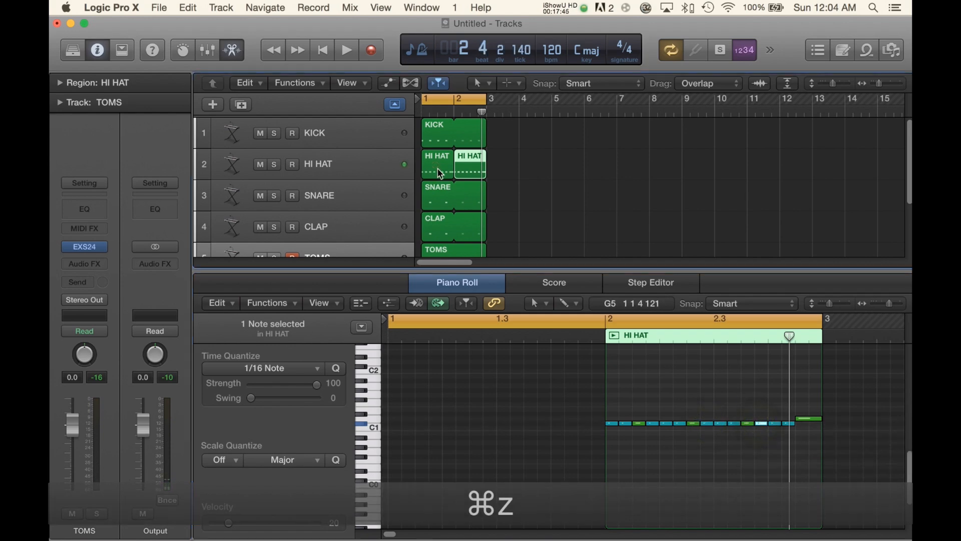
Step: Copy quiet hi-hat notes onto the fourth sixteenth of beats 1, 2 and 3 in the first HI HAT region and play the loop
{"action": "left_click", "coordinate": [436, 164]}
{"action": "left_click", "coordinate": [499, 382]}
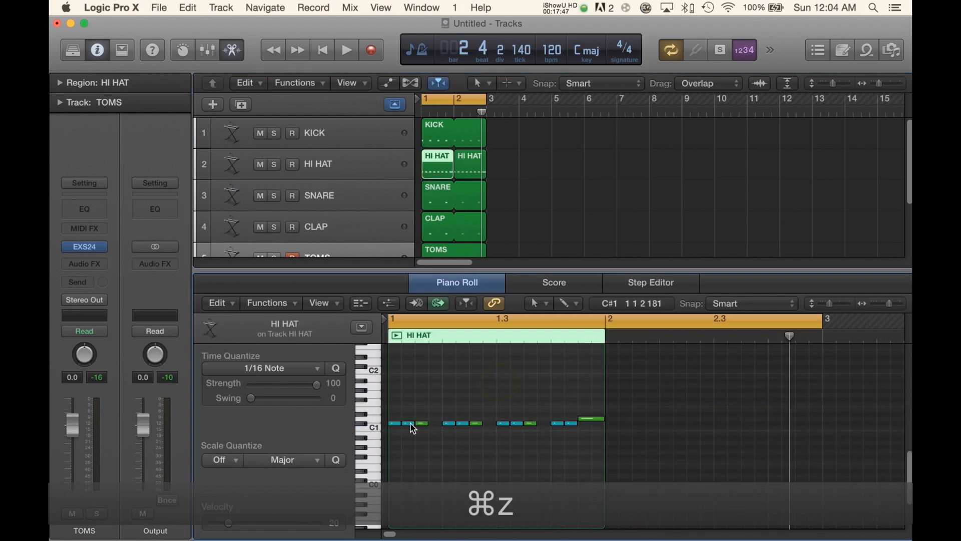
{"action": "left_click_drag", "start_coordinate": [412, 424], "coordinate": [548, 426]}
{"action": "key", "text": "space"}
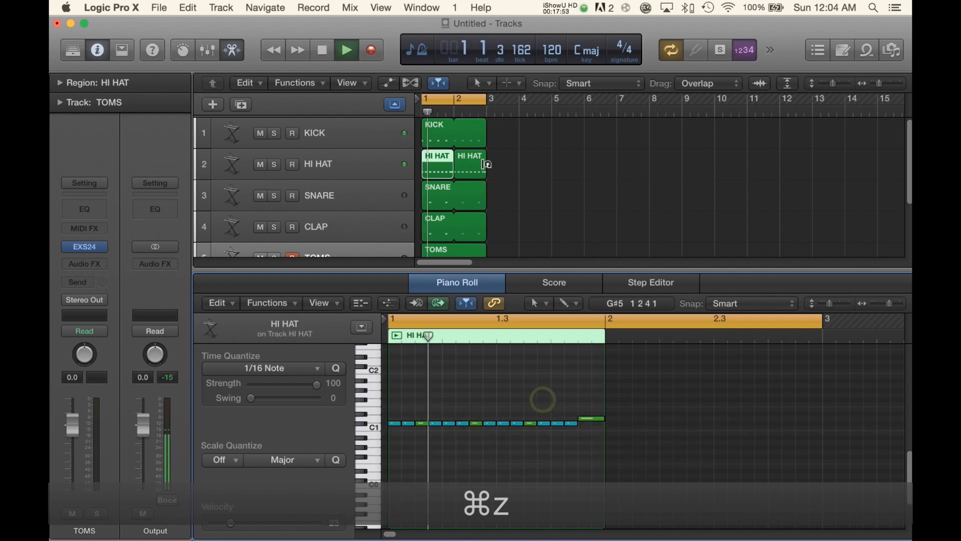
Step: While the loop plays, close the Piano Roll and go through the HI HAT, KICK, TOMS and SNARE tracks
{"action": "left_click", "coordinate": [527, 174]}
{"action": "left_click", "coordinate": [350, 163]}
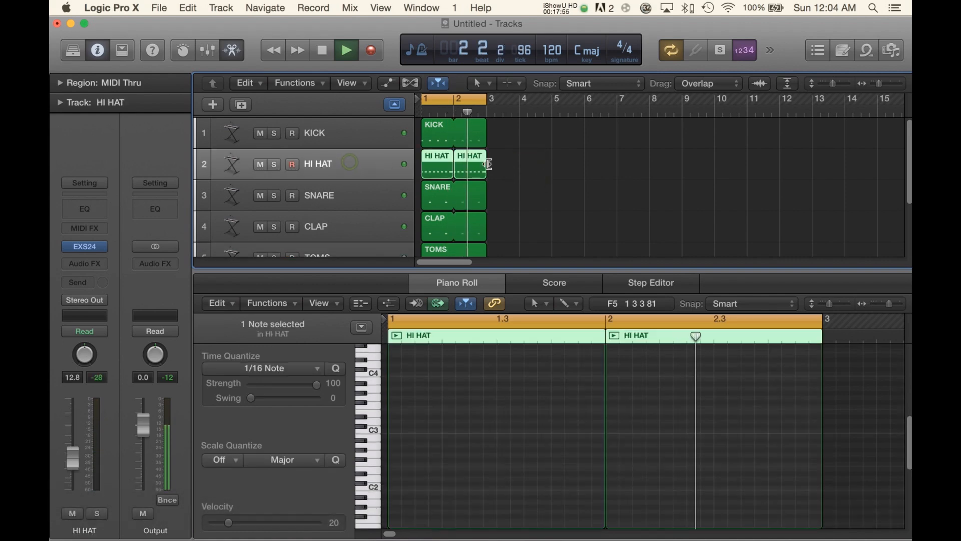
{"action": "left_click", "coordinate": [517, 173]}
{"action": "left_click", "coordinate": [470, 283]}
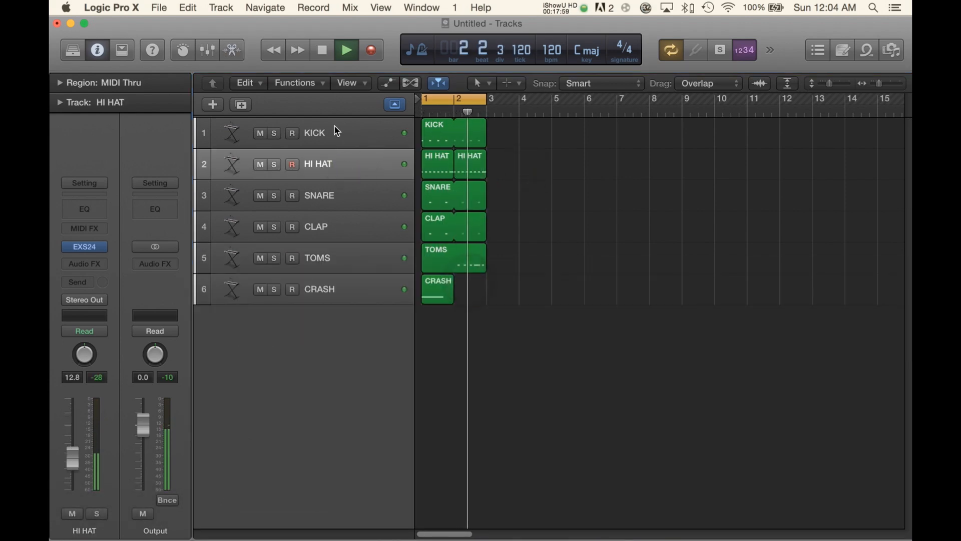
{"action": "left_click", "coordinate": [331, 126]}
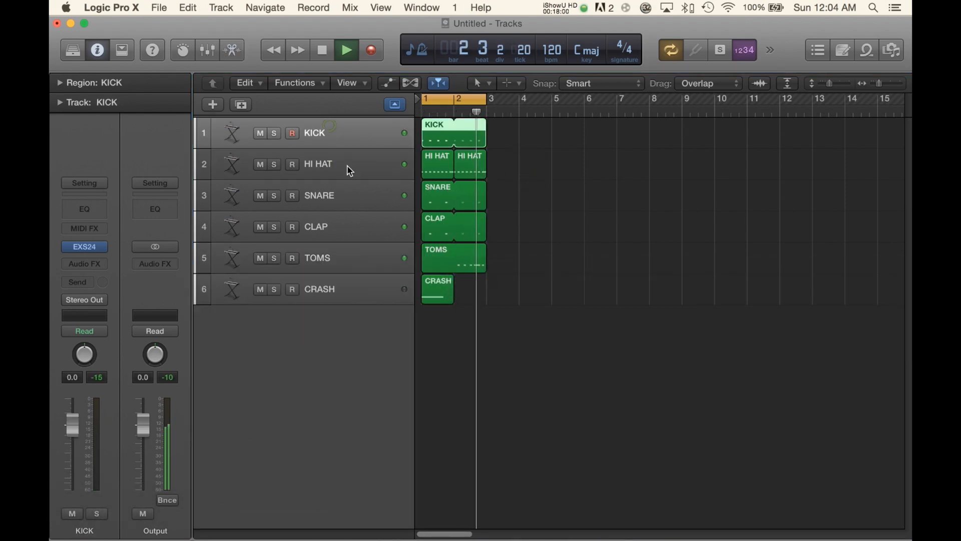
{"action": "left_click", "coordinate": [516, 173]}
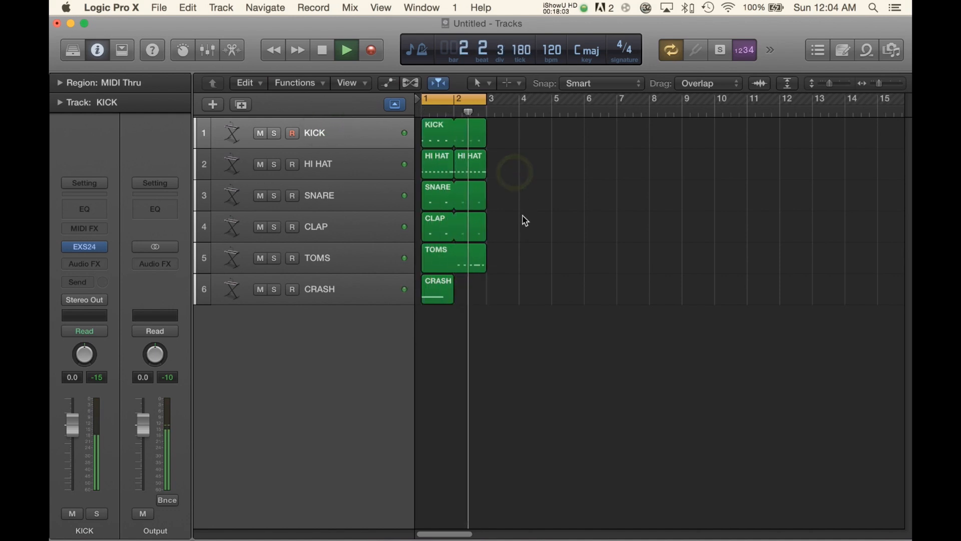
{"action": "left_click", "coordinate": [388, 266]}
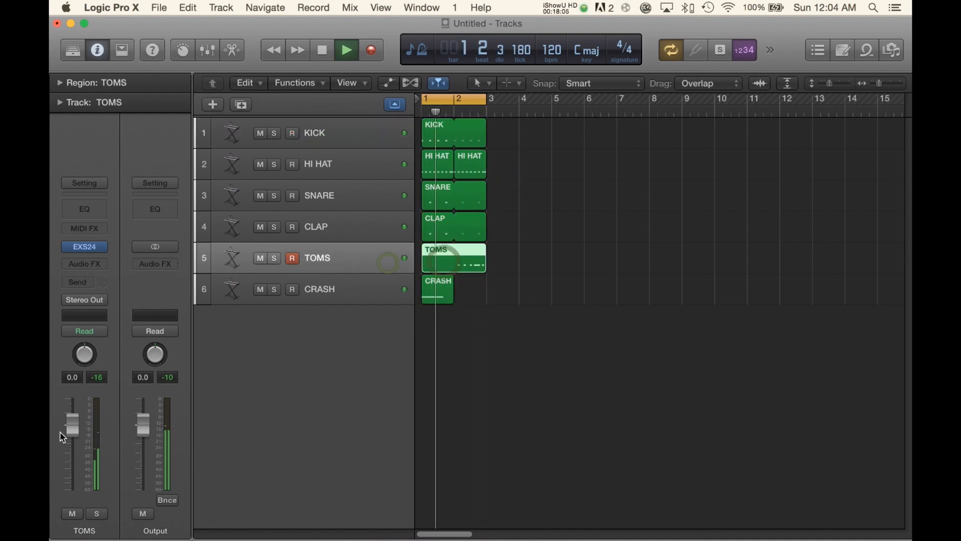
{"action": "left_click", "coordinate": [350, 193]}
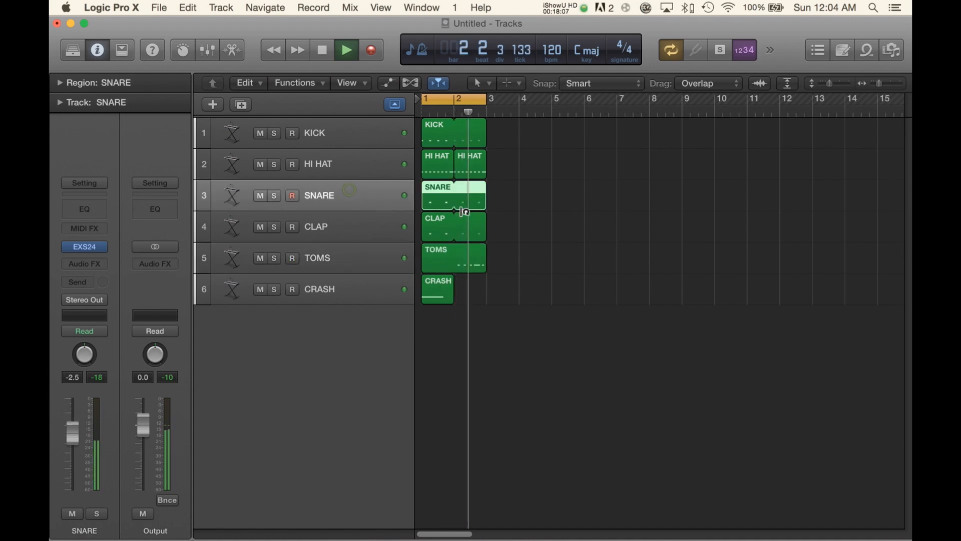
Step: Stop playback, give the SNARE track its own separate region in bar 2 and show that region's notes
{"action": "key", "text": "space"}
{"action": "mouse_move", "coordinate": [489, 189]}
{"action": "left_mouse_down"}
{"action": "mouse_move", "coordinate": [431, 191]}
{"action": "mouse_move", "coordinate": [488, 195]}
{"action": "mouse_move", "coordinate": [472, 193]}
{"action": "left_mouse_up"}
{"action": "double_click", "coordinate": [473, 192]}
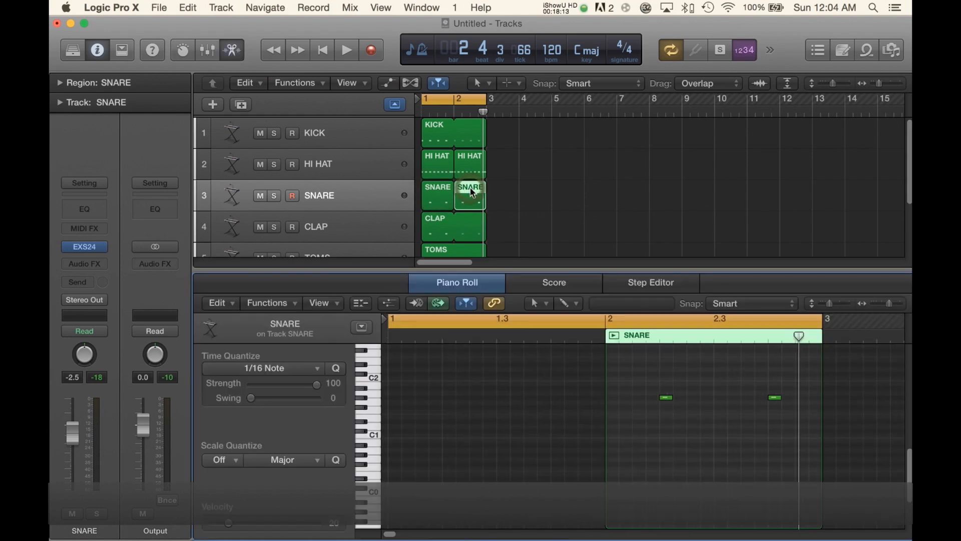
{"action": "scroll", "coordinate": [717, 391], "scroll_direction": "up", "scroll_amount": 1}
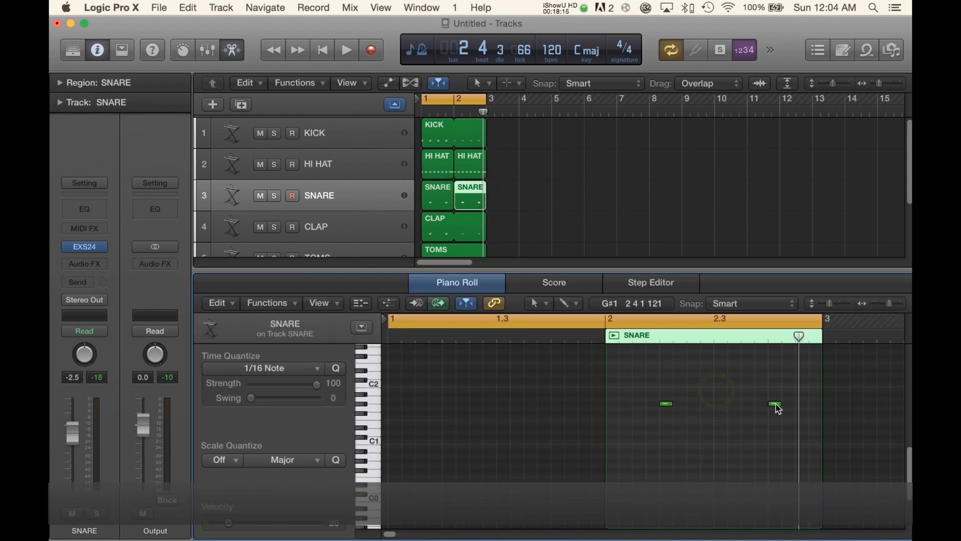
Step: Copy the last snare note to 2 4 3 and 2 4 4, then play the loop to check the added hits
{"action": "left_click_drag", "start_coordinate": [777, 407], "coordinate": [815, 405]}
{"action": "left_click", "coordinate": [798, 379]}
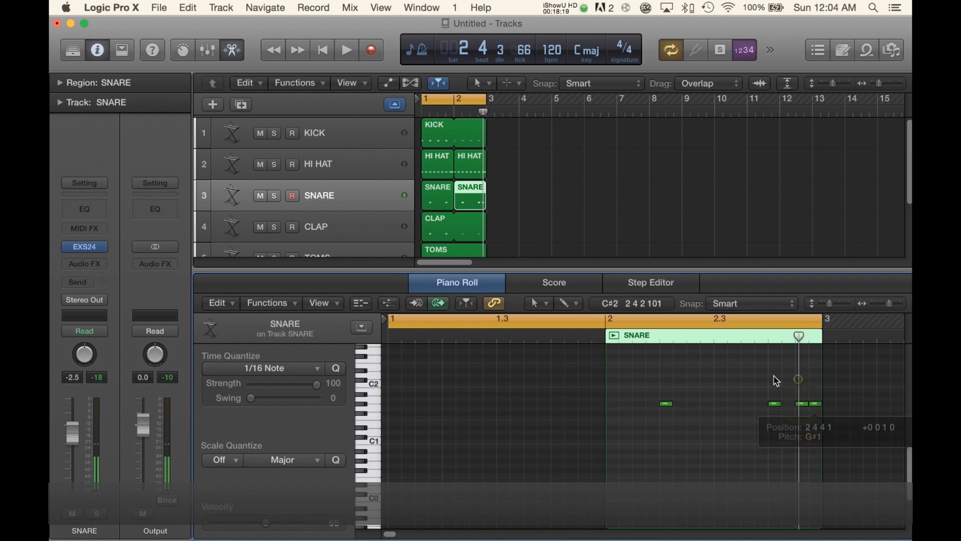
{"action": "key", "text": "space"}
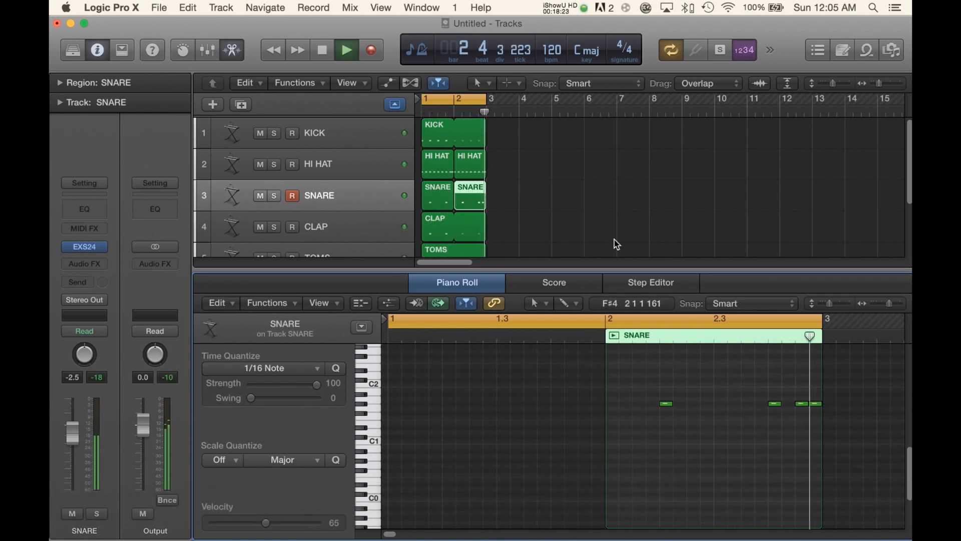
{"action": "left_click", "coordinate": [514, 176]}
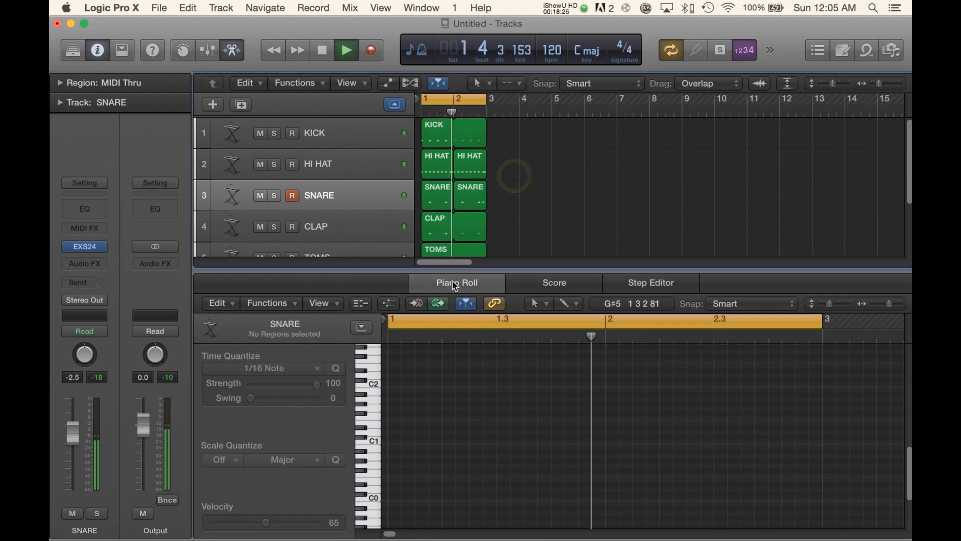
{"action": "left_click", "coordinate": [452, 283]}
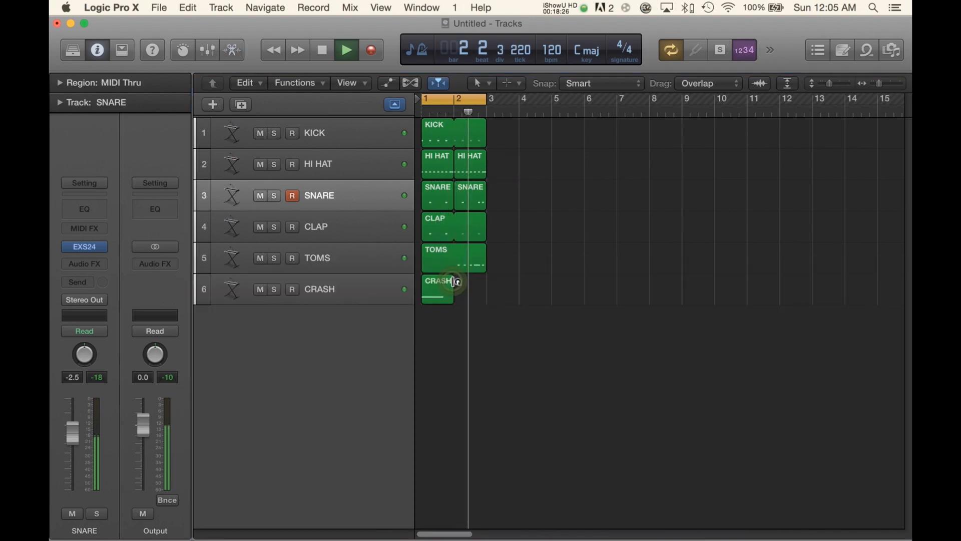
{"action": "key", "text": "space"}
Step: Duplicate the CRASH track as a new track named BIG CLAP and create an empty MIDI region in its bar 1
{"action": "left_click", "coordinate": [350, 290]}
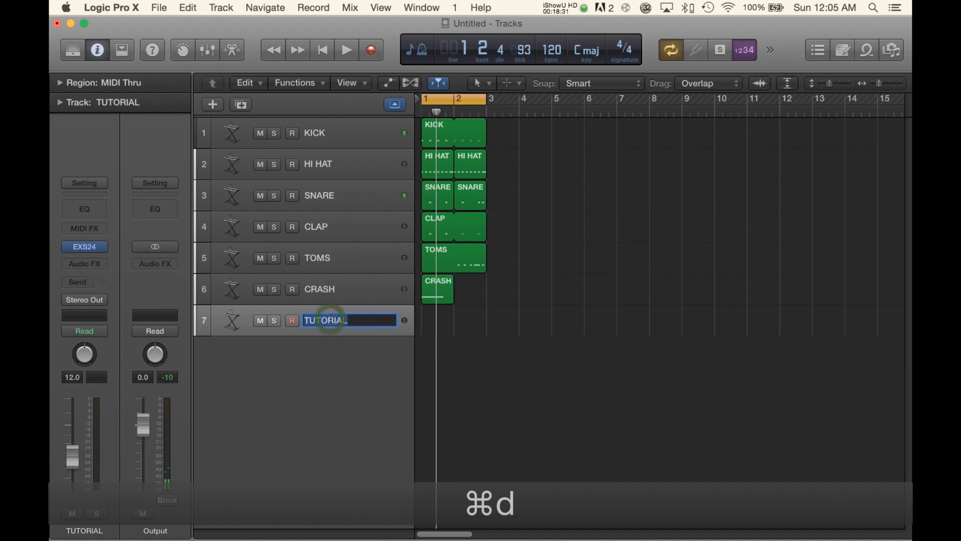
{"action": "type", "text": "BIG CLAP"}
{"action": "key", "text": "Return"}
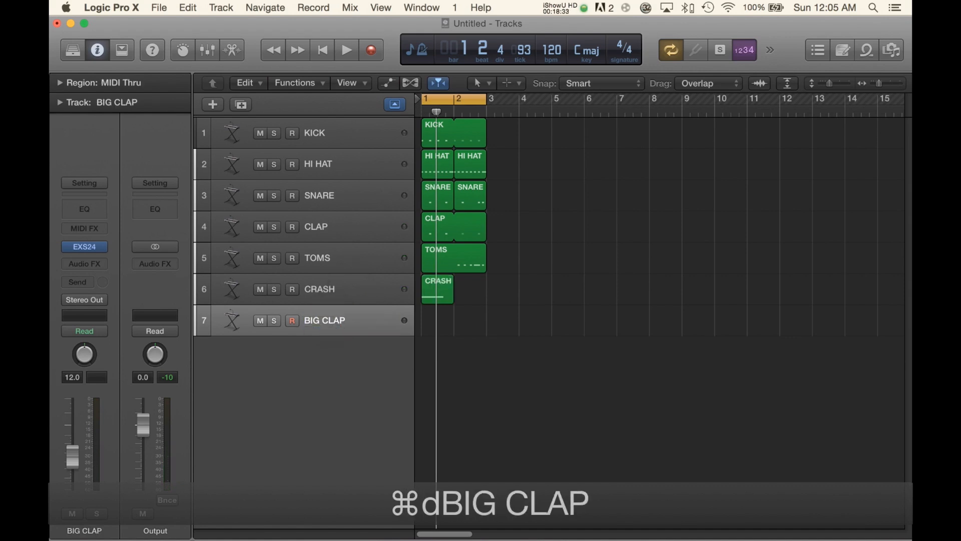
{"action": "left_click", "coordinate": [348, 289]}
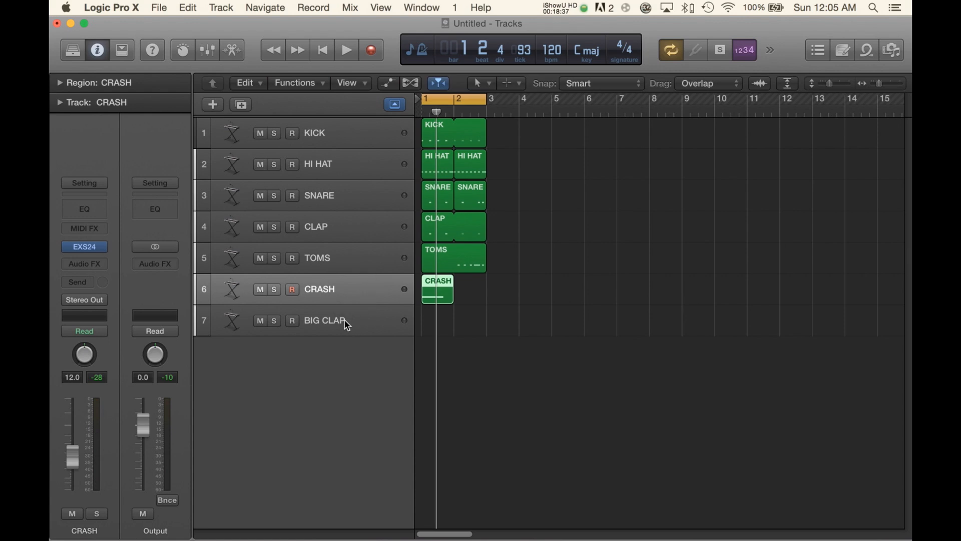
{"action": "left_click", "coordinate": [383, 320]}
{"action": "right_click", "coordinate": [449, 316]}
{"action": "left_click", "coordinate": [460, 322]}
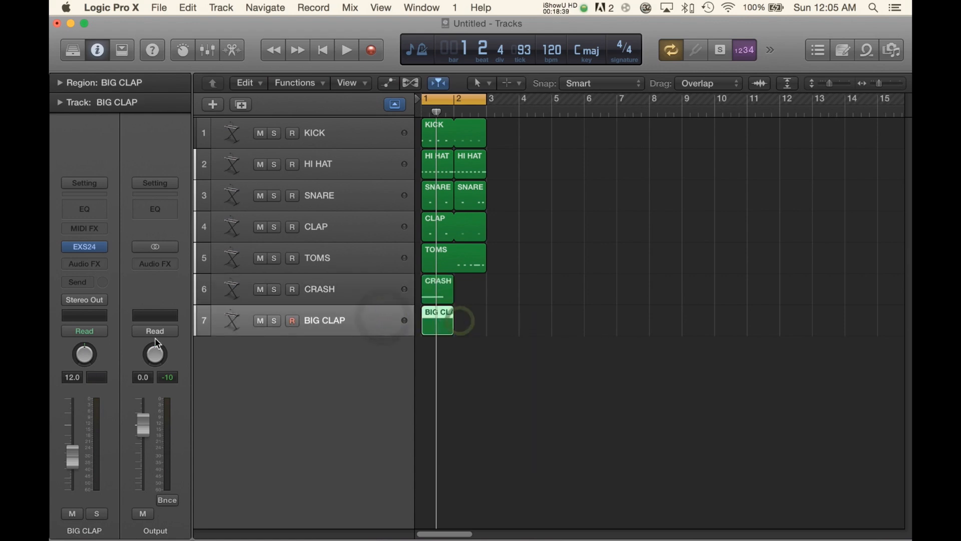
Step: Load the Big Claps instrument into the BIG CLAP track's EXS24, check its zones in the instrument editor, and close both windows
{"action": "left_click", "coordinate": [84, 240]}
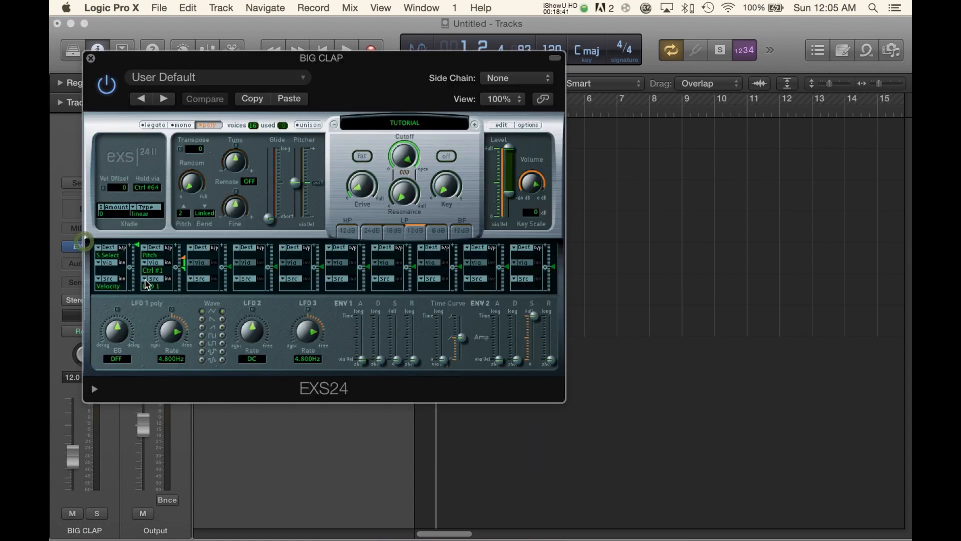
{"action": "left_click", "coordinate": [422, 127]}
{"action": "scroll", "coordinate": [429, 130], "scroll_direction": "up", "scroll_amount": 10}
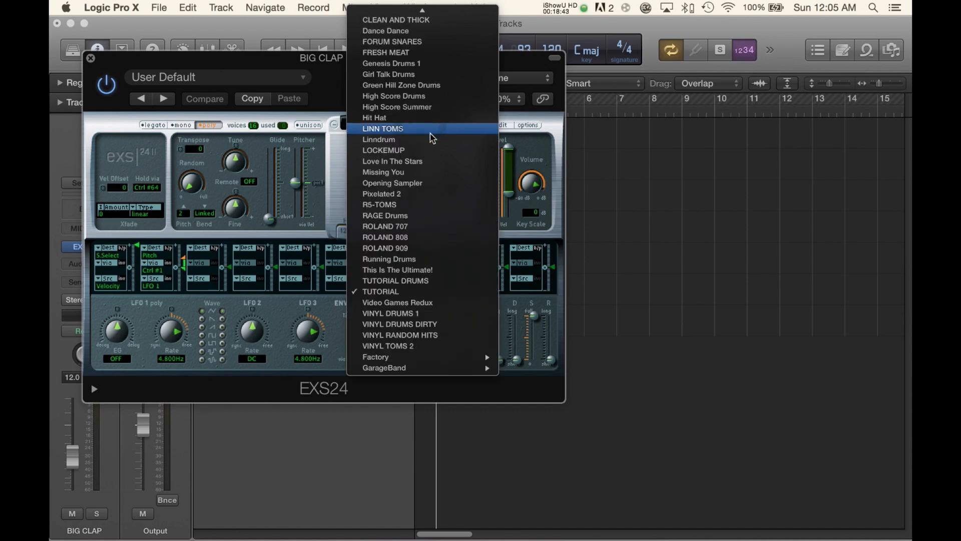
{"action": "scroll", "coordinate": [431, 138], "scroll_direction": "down", "scroll_amount": 4}
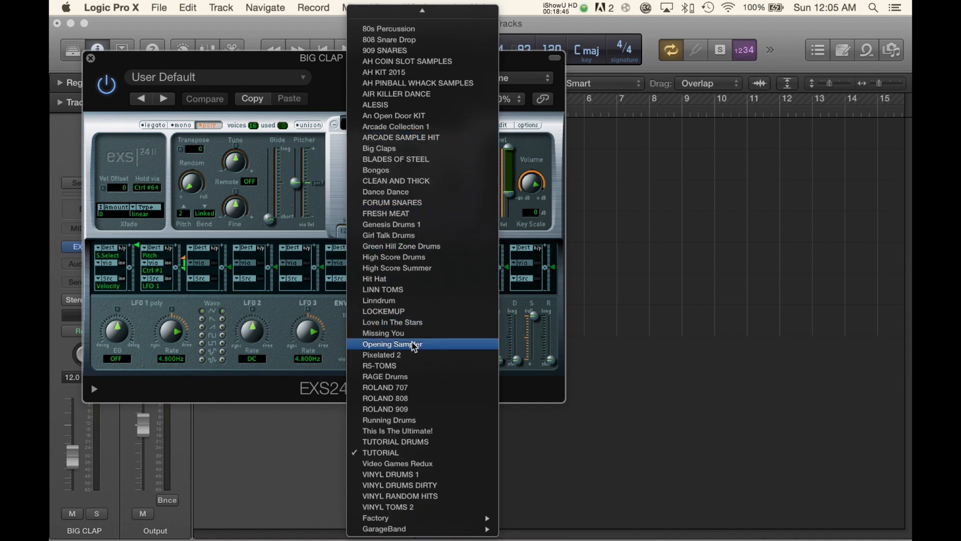
{"action": "left_click", "coordinate": [403, 150]}
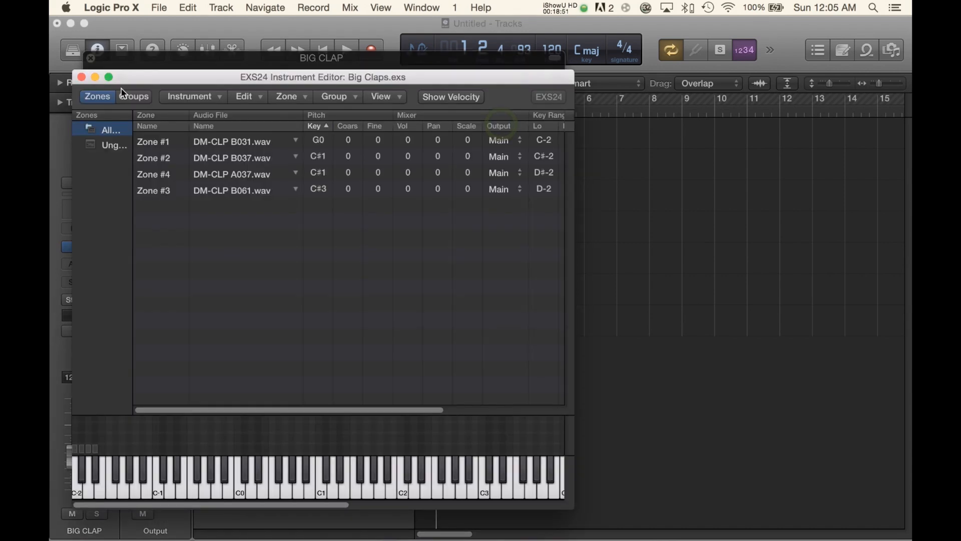
{"action": "left_click", "coordinate": [81, 77]}
{"action": "left_click", "coordinate": [90, 58]}
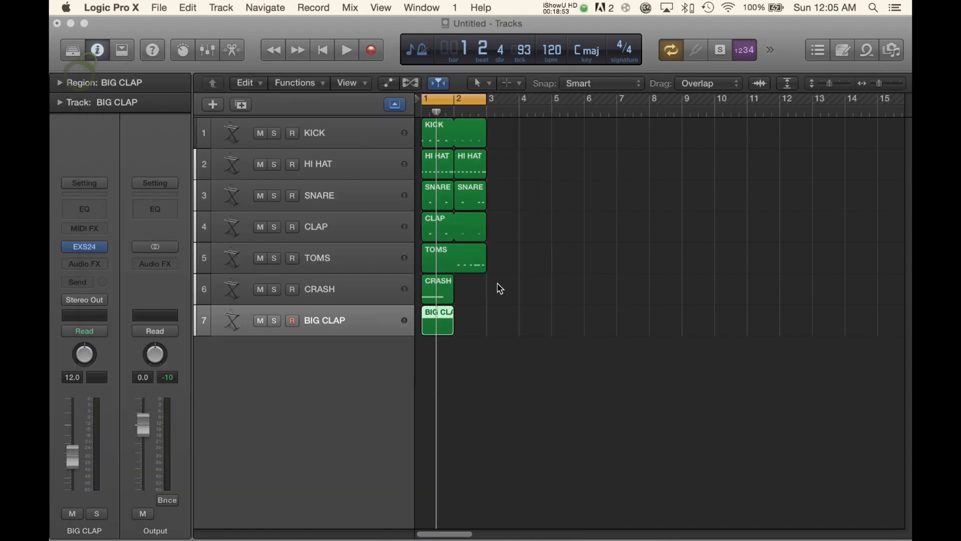
Step: Add a D#-2 clap note to the BIG CLAP region and place it at 1 4 1
{"action": "double_click", "coordinate": [429, 319]}
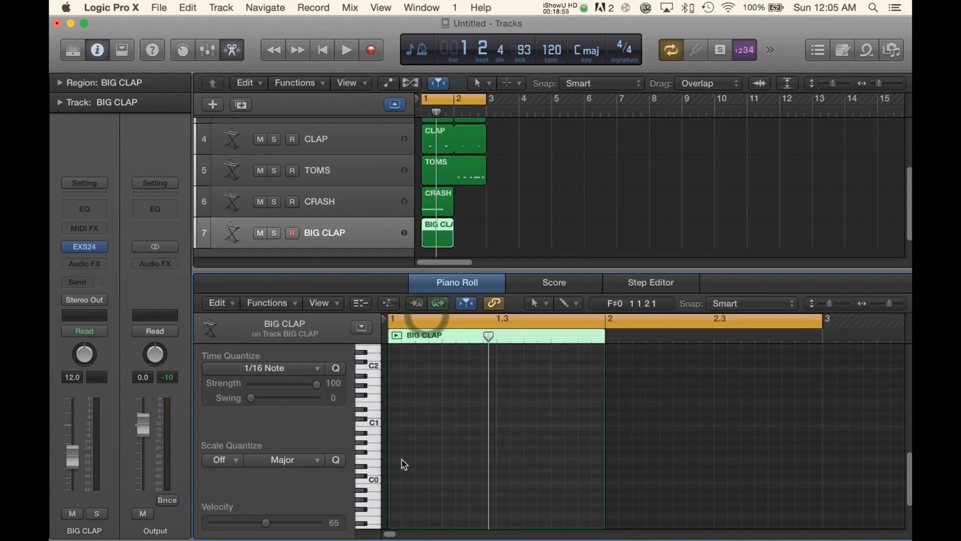
{"action": "left_click", "coordinate": [397, 512]}
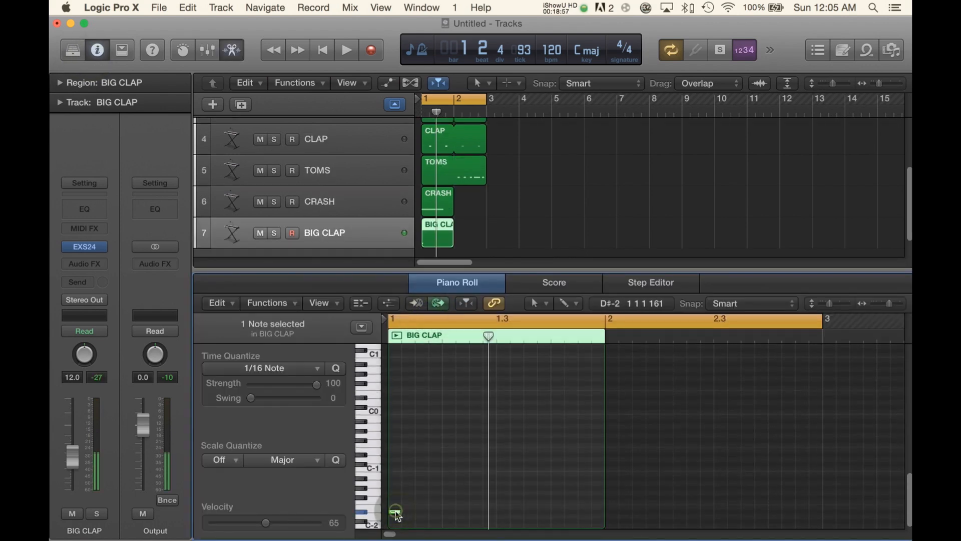
{"action": "left_click_drag", "start_coordinate": [398, 515], "coordinate": [557, 512]}
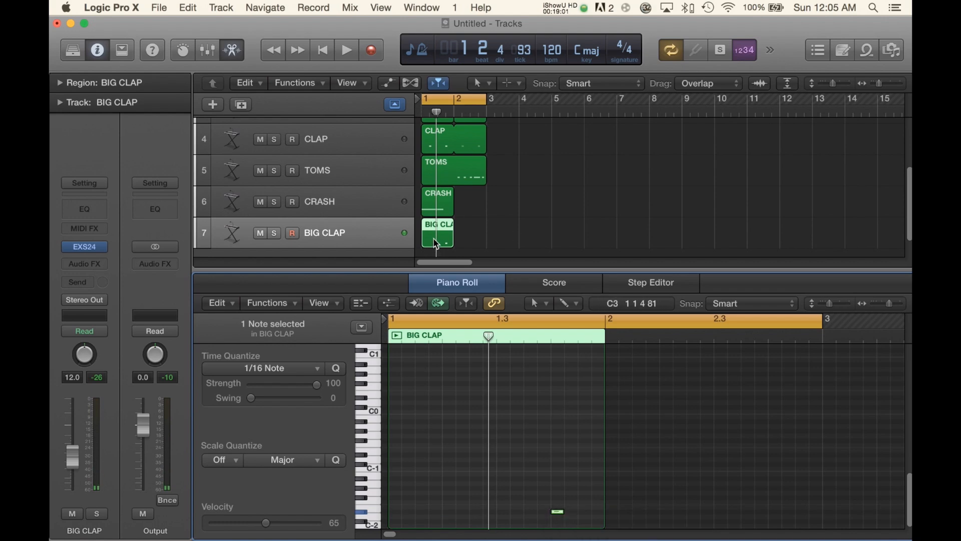
Step: Move the BIG CLAP region to bar 2 and position the playhead at 2 4 1 on the clap note
{"action": "left_click_drag", "start_coordinate": [436, 243], "coordinate": [468, 245]}
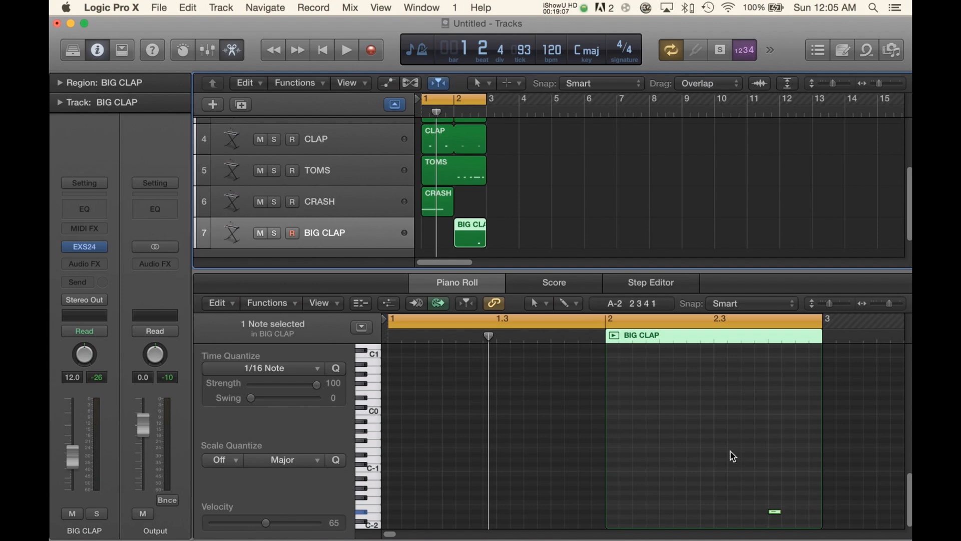
{"action": "left_click", "coordinate": [471, 113]}
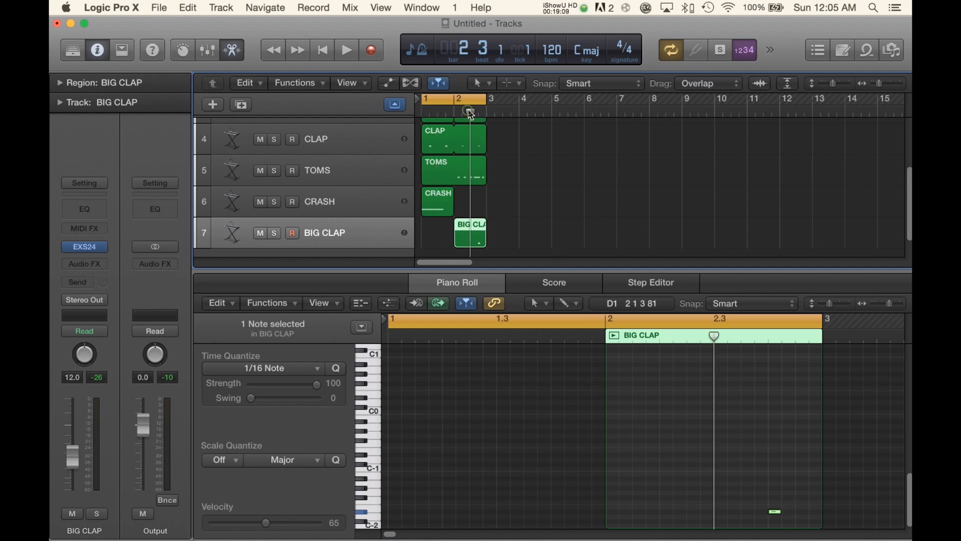
{"action": "left_click_drag", "start_coordinate": [469, 111], "coordinate": [479, 111]}
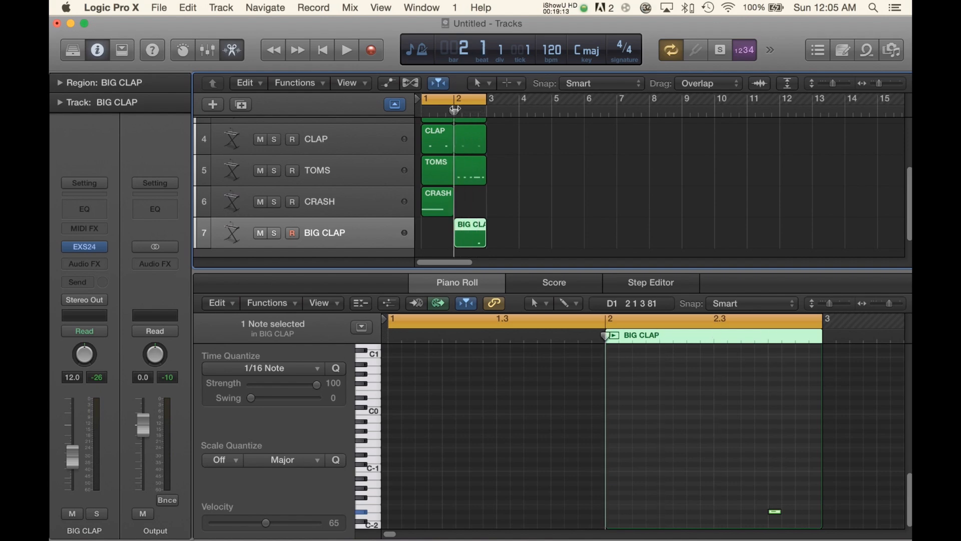
{"action": "left_click_drag", "start_coordinate": [455, 109], "coordinate": [470, 110]}
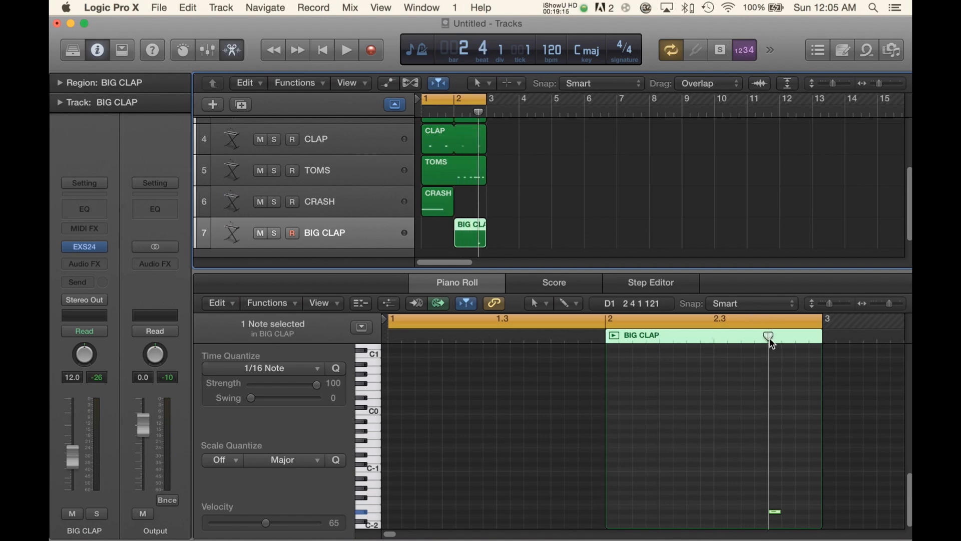
Step: Compare the beat 4 note of the bar 2 SNARE region with the BIG CLAP note at 2 4 1
{"action": "mouse_move", "coordinate": [768, 336]}
{"action": "left_mouse_down"}
{"action": "mouse_move", "coordinate": [672, 337]}
{"action": "mouse_move", "coordinate": [770, 340]}
{"action": "left_mouse_up"}
{"action": "scroll", "coordinate": [470, 155], "scroll_direction": "up", "scroll_amount": 3}
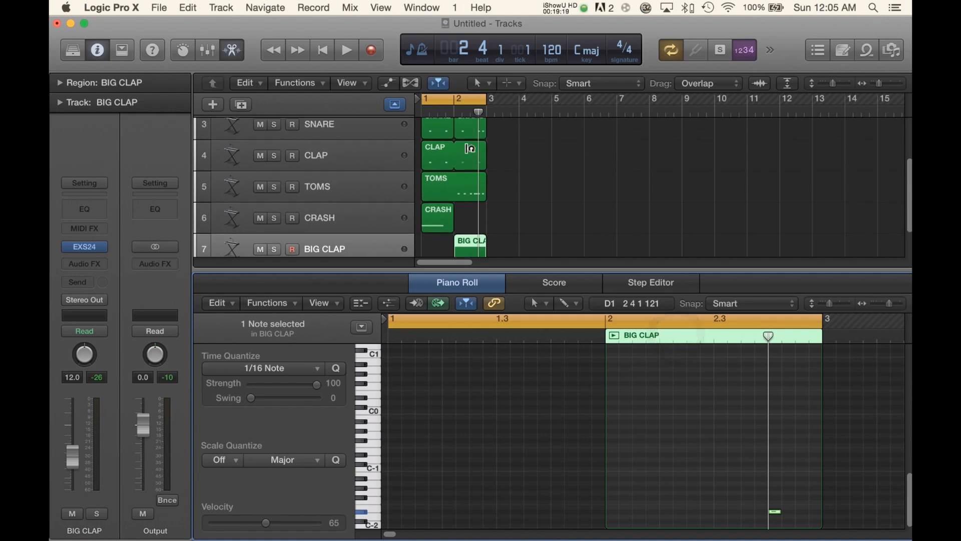
{"action": "left_click", "coordinate": [468, 164]}
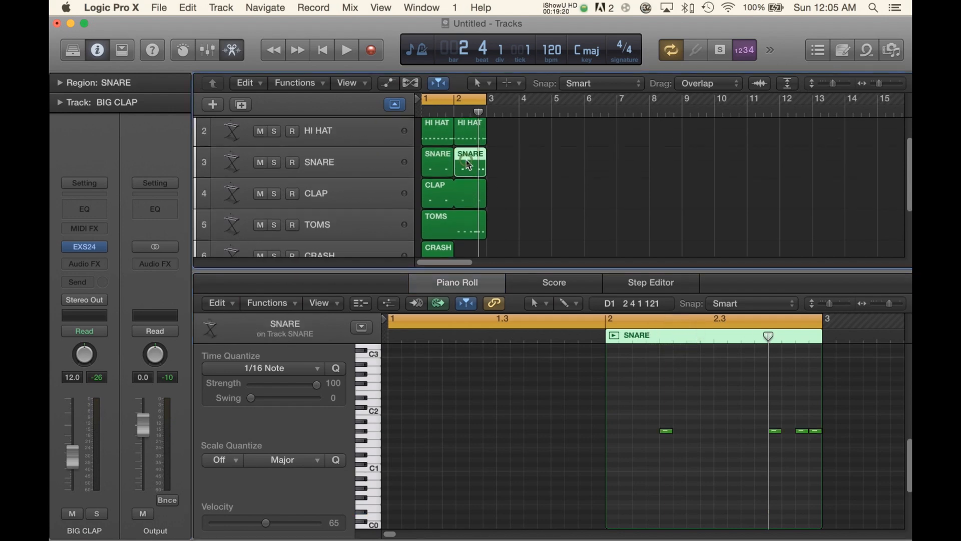
{"action": "left_click", "coordinate": [774, 431]}
{"action": "scroll", "coordinate": [475, 190], "scroll_direction": "down", "scroll_amount": 3}
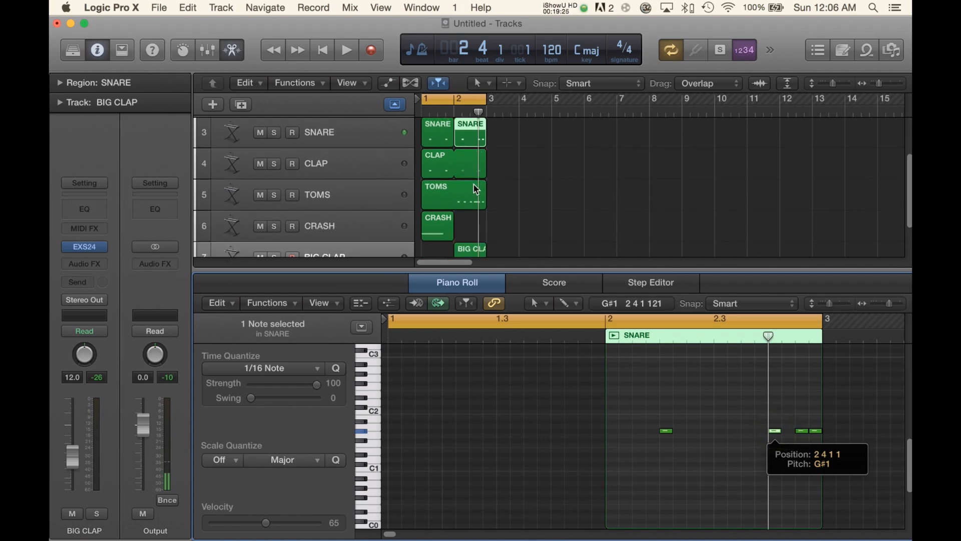
{"action": "left_click", "coordinate": [475, 226]}
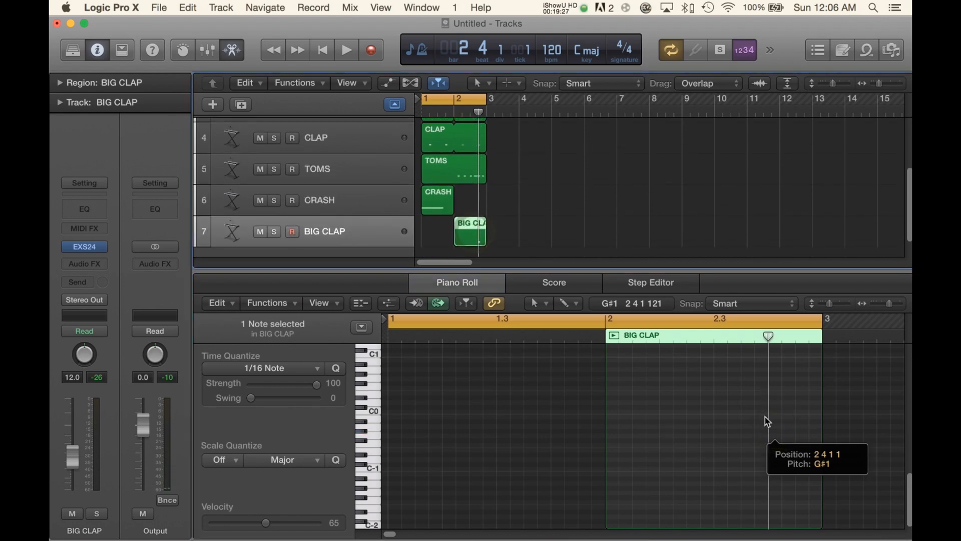
{"action": "scroll", "coordinate": [554, 227], "scroll_direction": "up", "scroll_amount": 3}
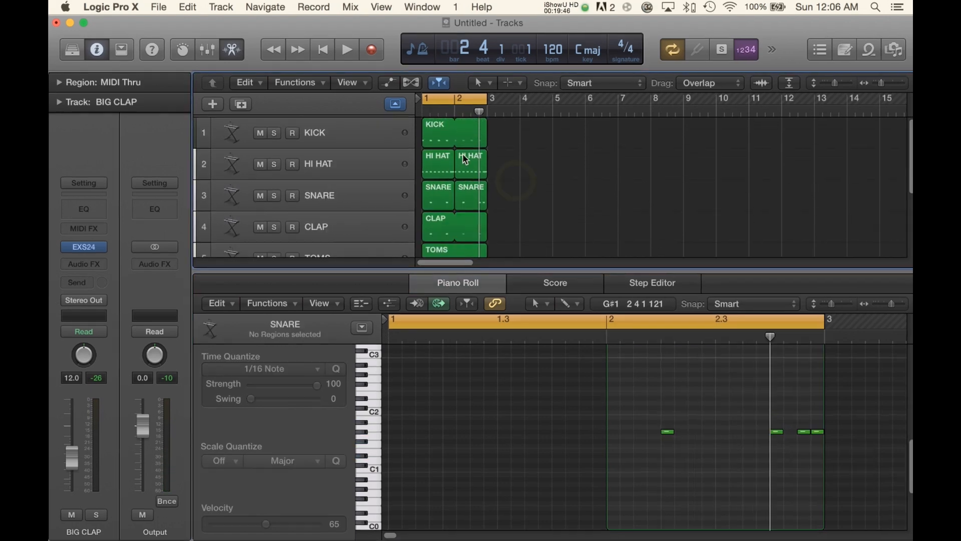
{"action": "scroll", "coordinate": [500, 158], "scroll_direction": "down", "scroll_amount": 4}
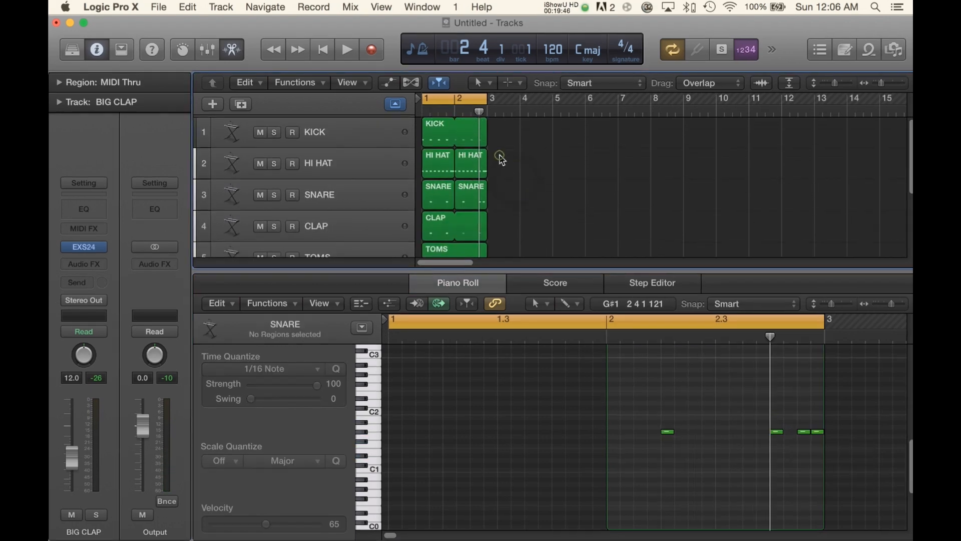
{"action": "left_click", "coordinate": [500, 156]}
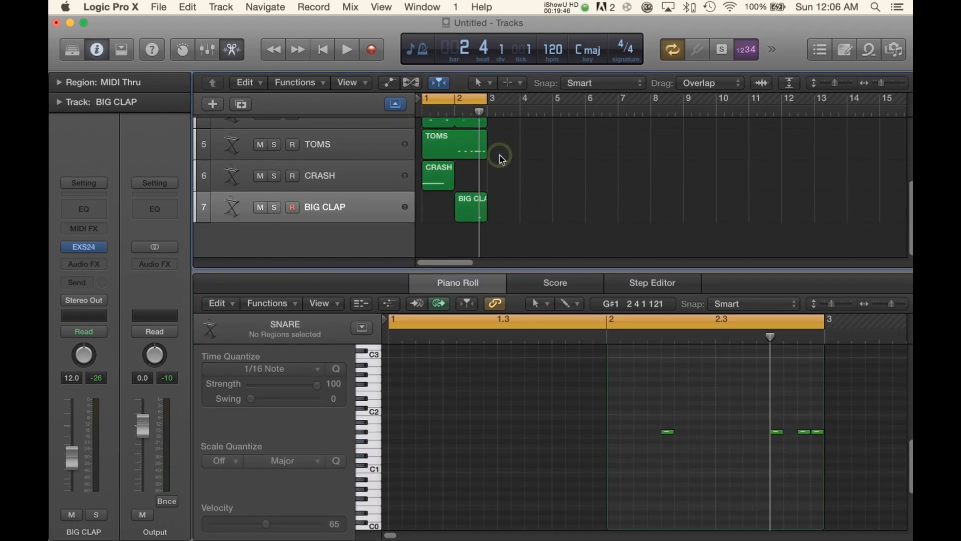
Step: Insert a Space Designer reverb on the BIG CLAP track with its factory default setting and close the plug-in window
{"action": "left_click", "coordinate": [468, 209]}
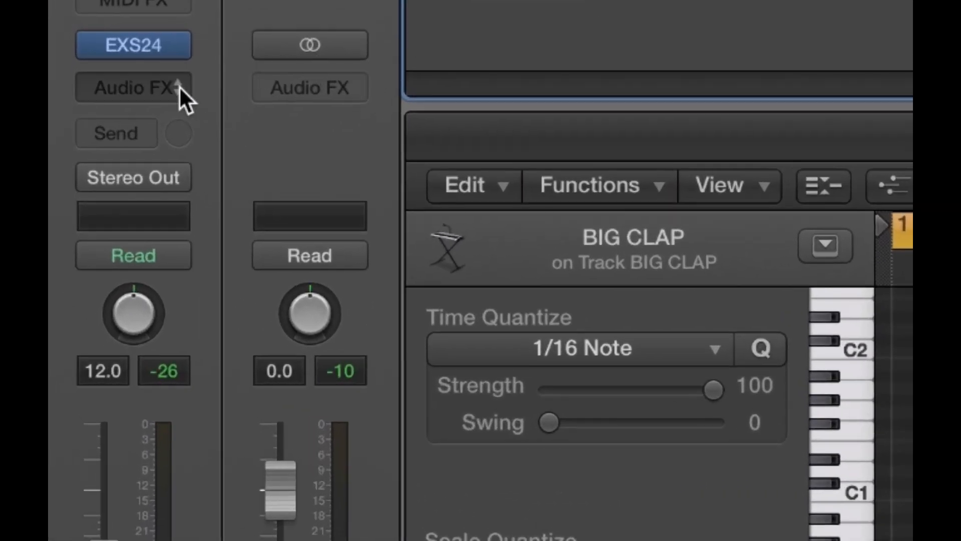
{"action": "left_click", "coordinate": [178, 87]}
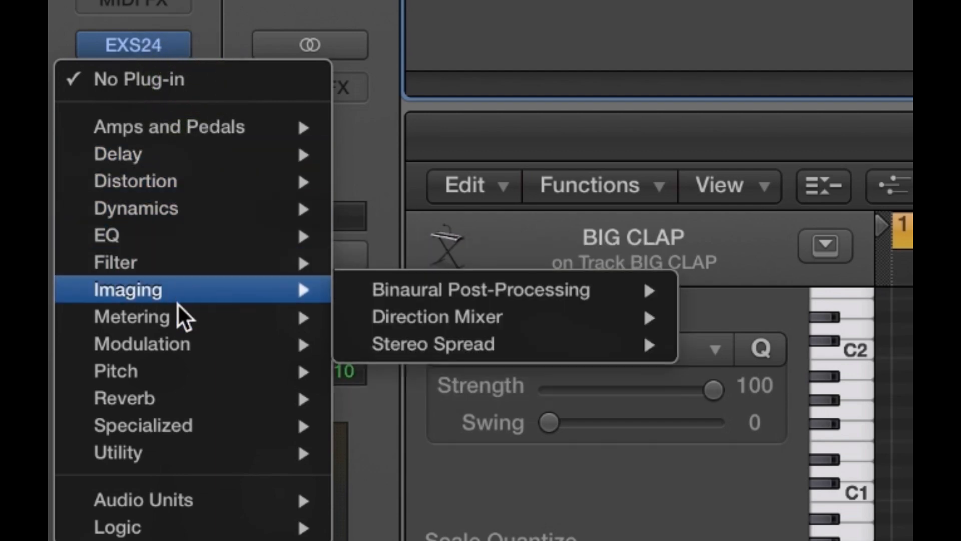
{"action": "mouse_move", "coordinate": [176, 397]}
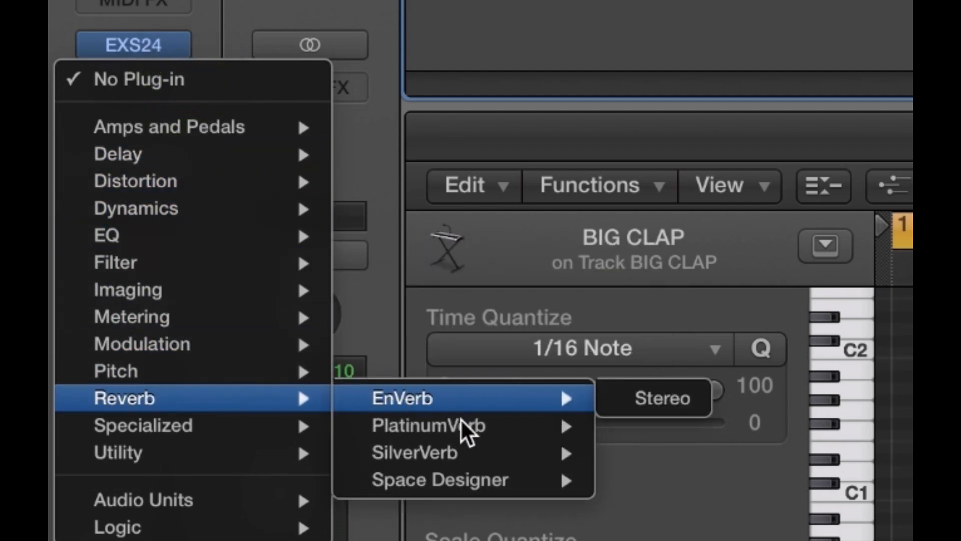
{"action": "mouse_move", "coordinate": [467, 479]}
{"action": "left_click", "coordinate": [691, 483]}
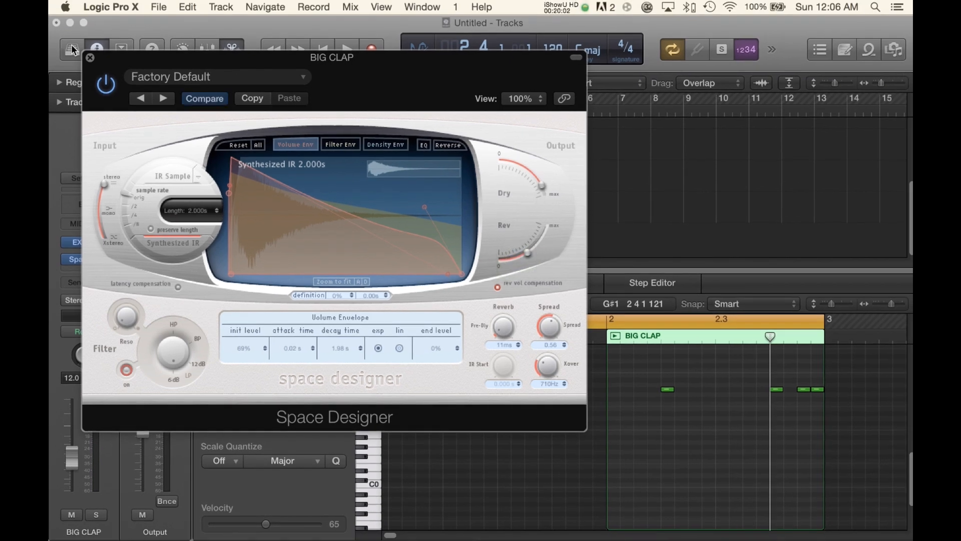
{"action": "left_click", "coordinate": [90, 58]}
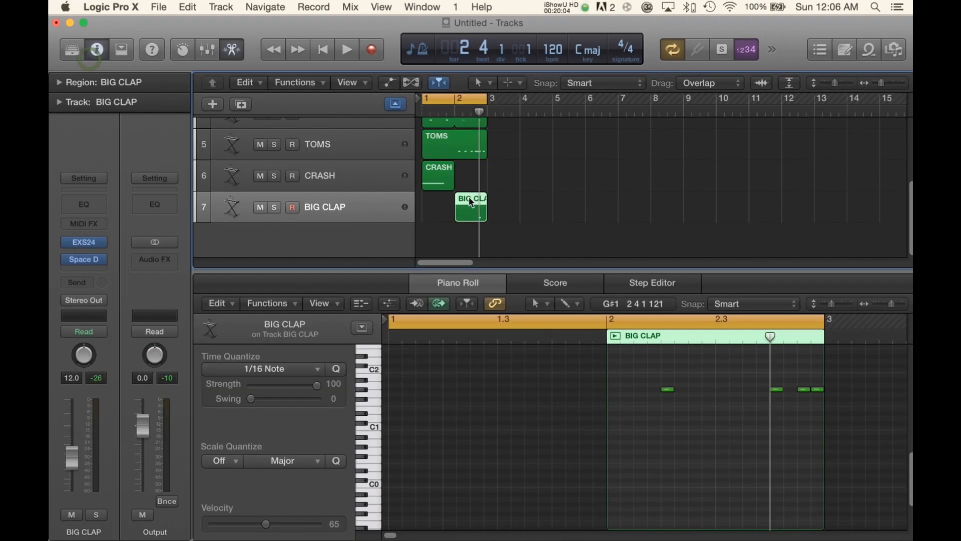
Step: Set the BIG CLAP track's volume to -8.6 while the loop plays, and close the Piano Roll
{"action": "key", "text": "space"}
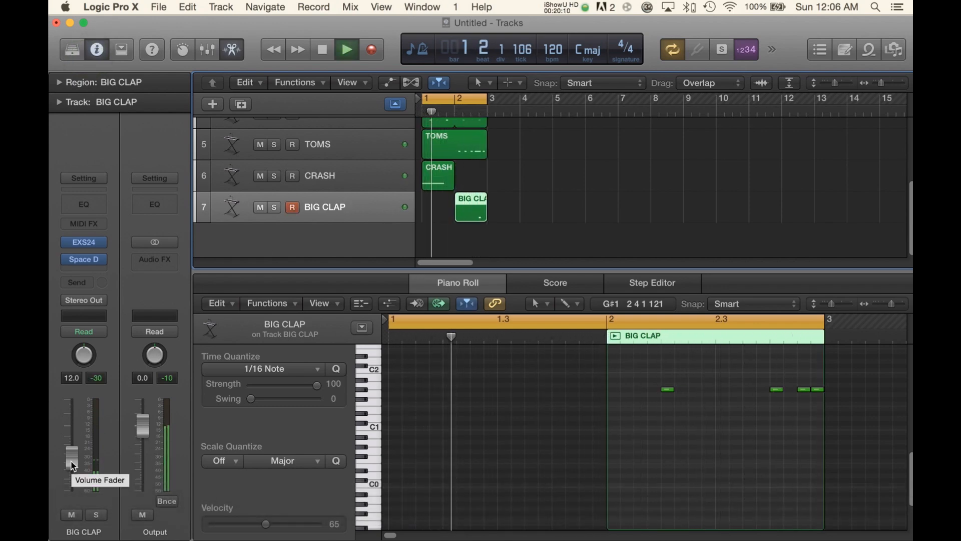
{"action": "left_click_drag", "start_coordinate": [72, 466], "coordinate": [72, 451]}
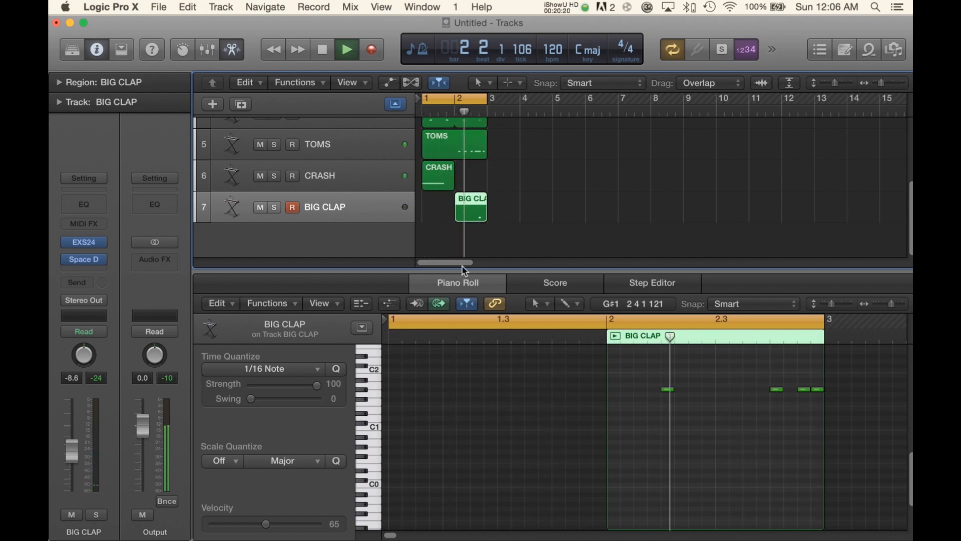
{"action": "double_click", "coordinate": [459, 285]}
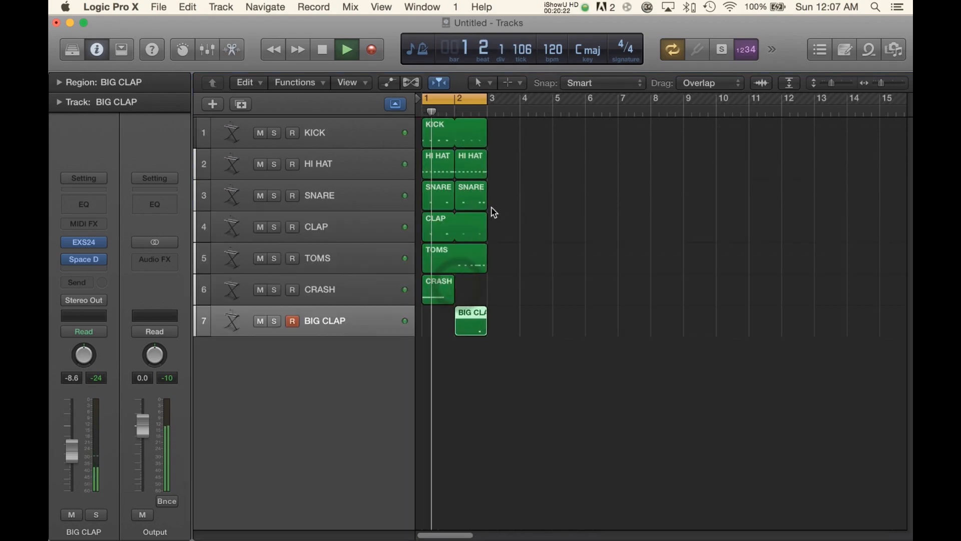
{"action": "key", "text": "space"}
Step: Copy all the drum regions from bars 1-2 to bars 3-4 and extend the cycle range to bar 5
{"action": "left_click_drag", "start_coordinate": [470, 348], "coordinate": [473, 221]}
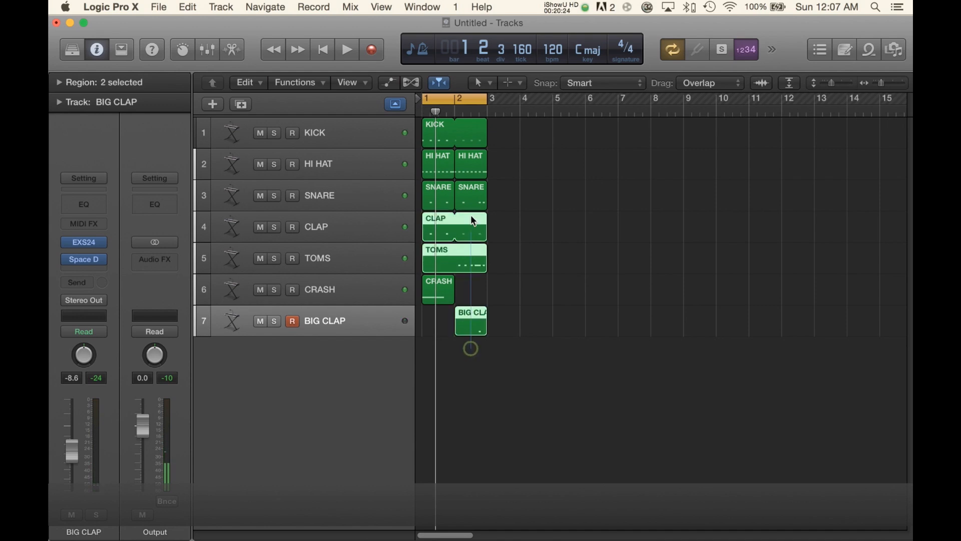
{"action": "left_click_drag", "start_coordinate": [454, 135], "coordinate": [497, 135]}
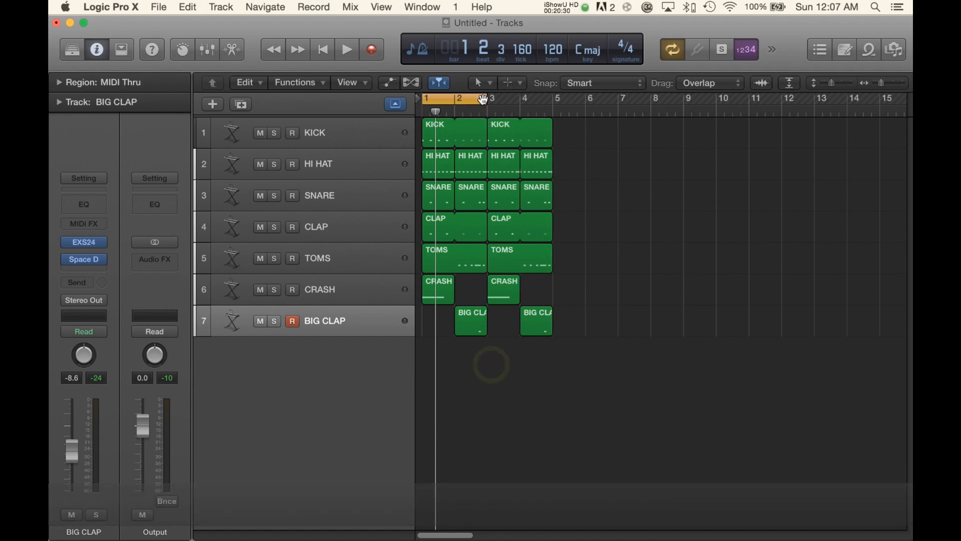
{"action": "left_click_drag", "start_coordinate": [482, 100], "coordinate": [552, 98]}
{"action": "left_click", "coordinate": [567, 371]}
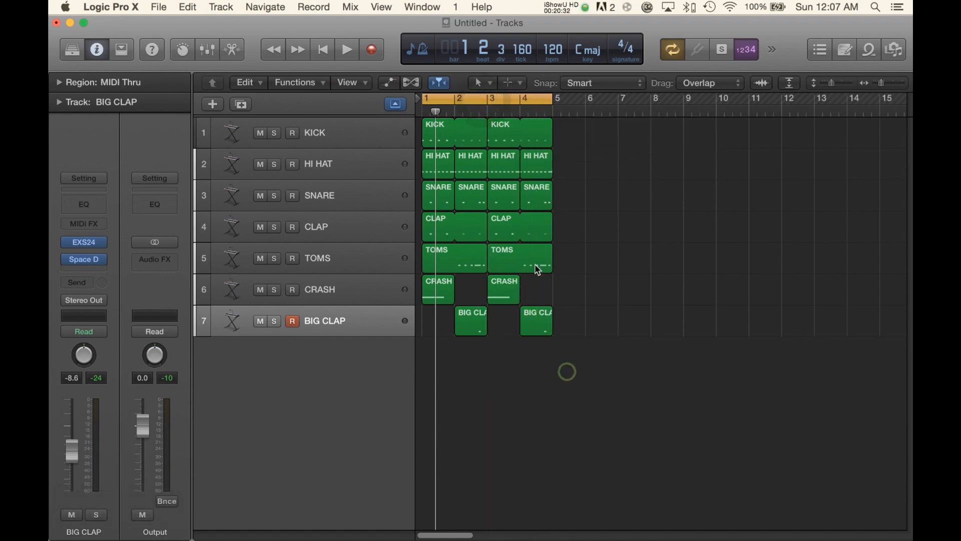
Step: Delete the TOMS region in bars 1-2 and the copied CRASH region in bar 3 while auditioning the four-bar loop
{"action": "left_click", "coordinate": [460, 260]}
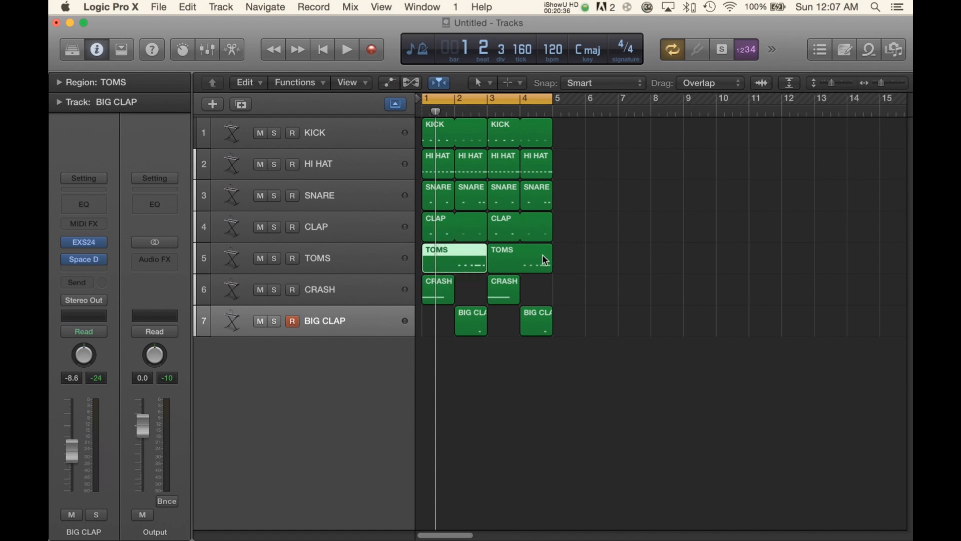
{"action": "key", "text": "Delete"}
{"action": "left_click", "coordinate": [528, 255]}
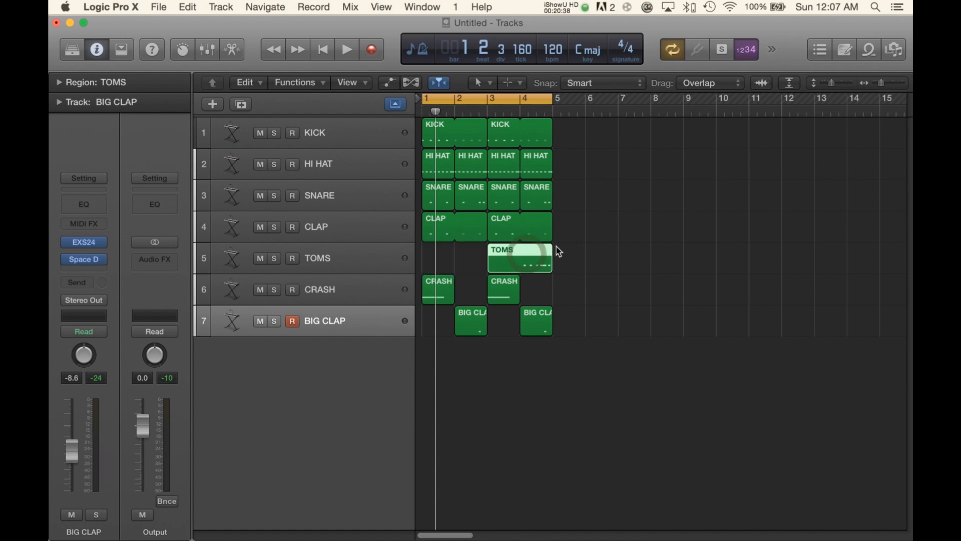
{"action": "key", "text": "space"}
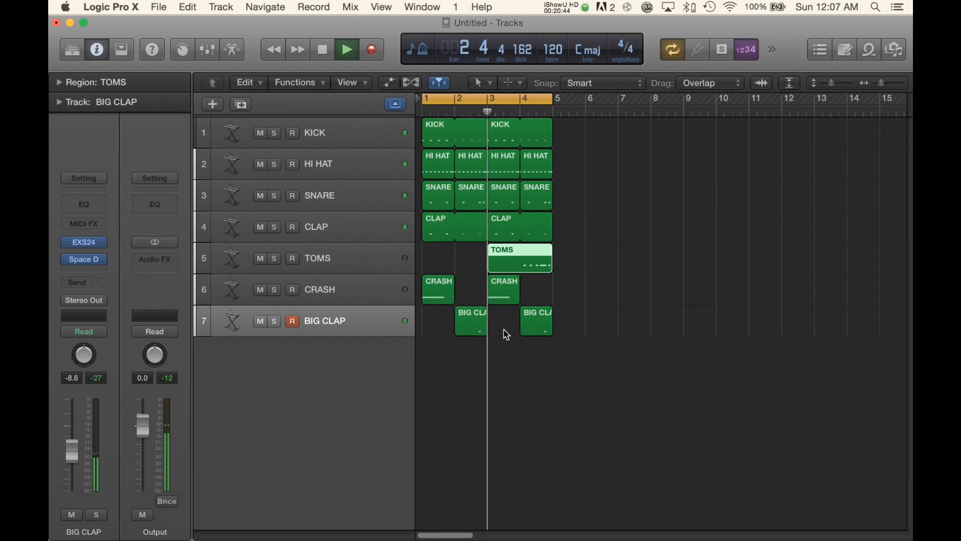
{"action": "left_click", "coordinate": [501, 295]}
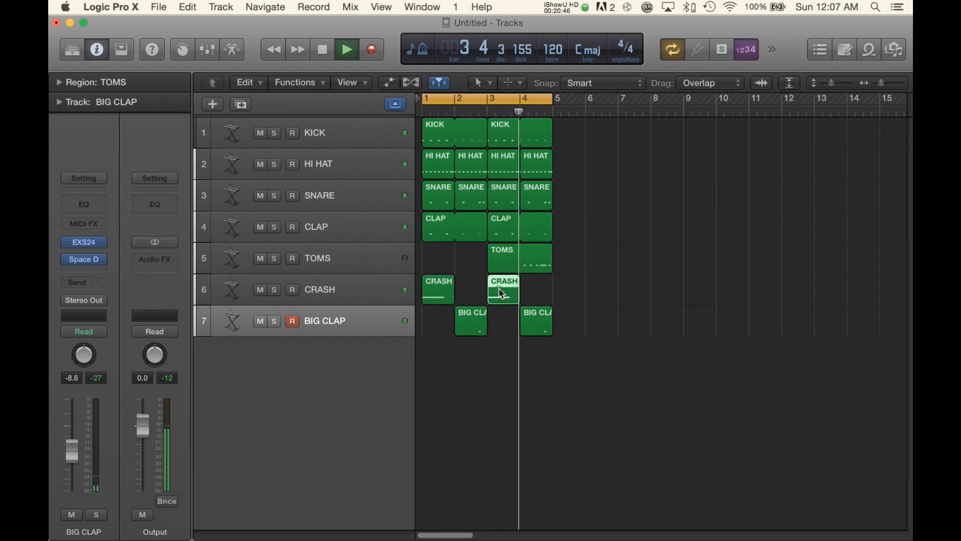
{"action": "key", "text": "Delete"}
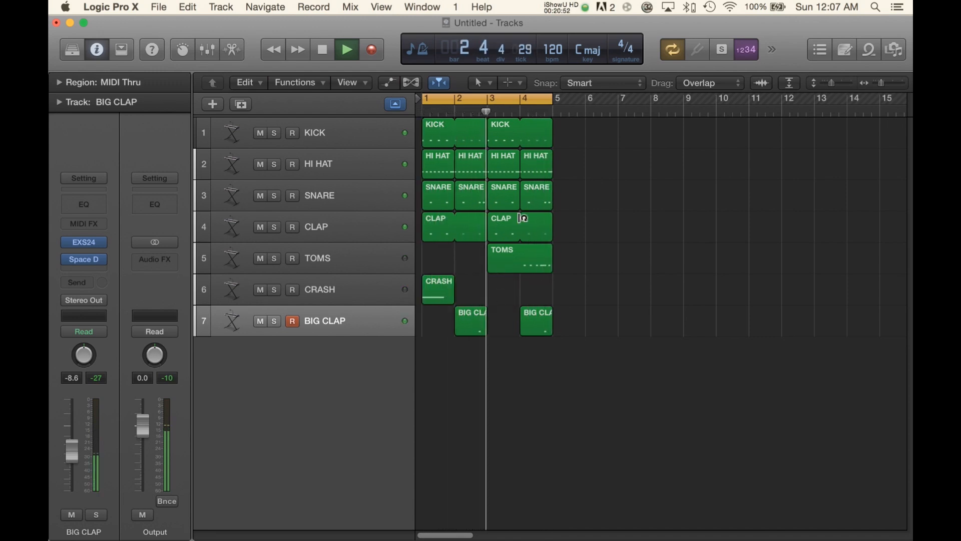
Step: Review the channel strips of all seven tracks from KICK to BIG CLAP and play the four-bar loop with KICK selected
{"action": "left_click", "coordinate": [354, 133]}
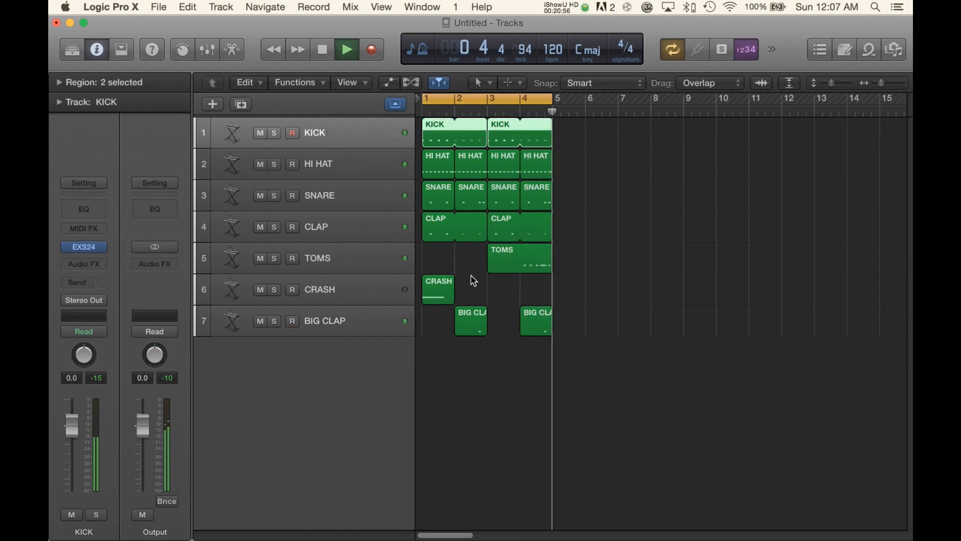
{"action": "left_click", "coordinate": [515, 356]}
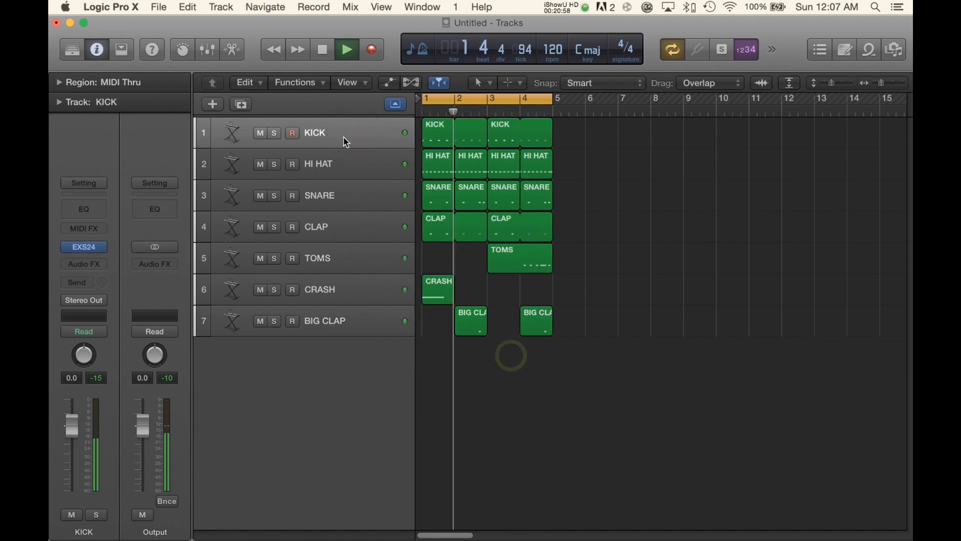
{"action": "key", "text": "space"}
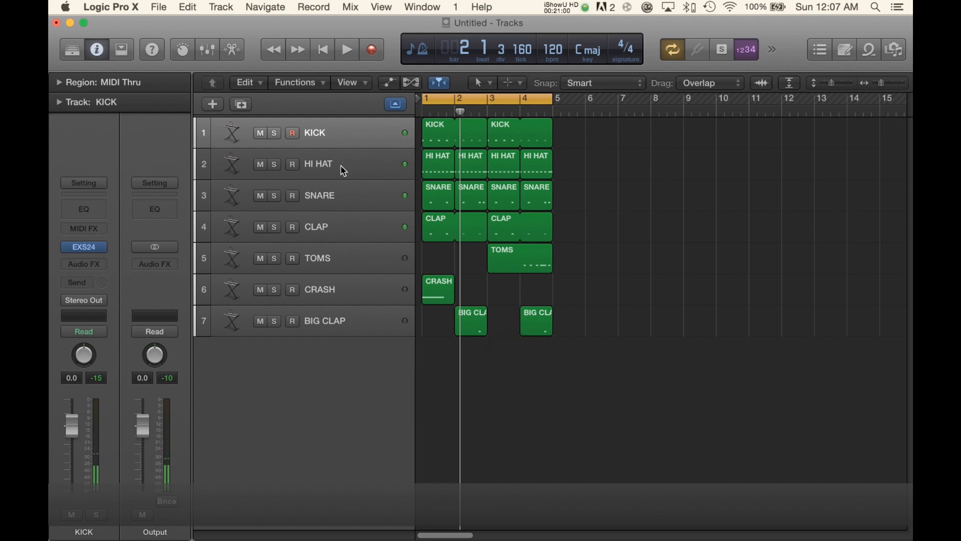
{"action": "left_click", "coordinate": [341, 165]}
{"action": "left_click", "coordinate": [349, 136]}
{"action": "left_click", "coordinate": [341, 165]}
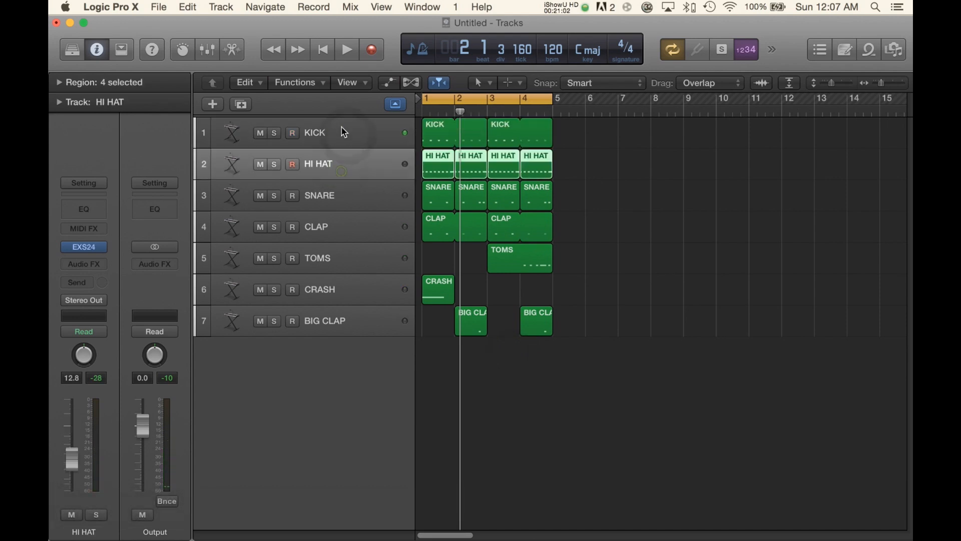
{"action": "left_click", "coordinate": [341, 133]}
{"action": "left_click", "coordinate": [341, 165]}
{"action": "left_click", "coordinate": [341, 134]}
{"action": "left_click", "coordinate": [341, 165]}
{"action": "left_click", "coordinate": [348, 200]}
{"action": "left_click", "coordinate": [341, 134]}
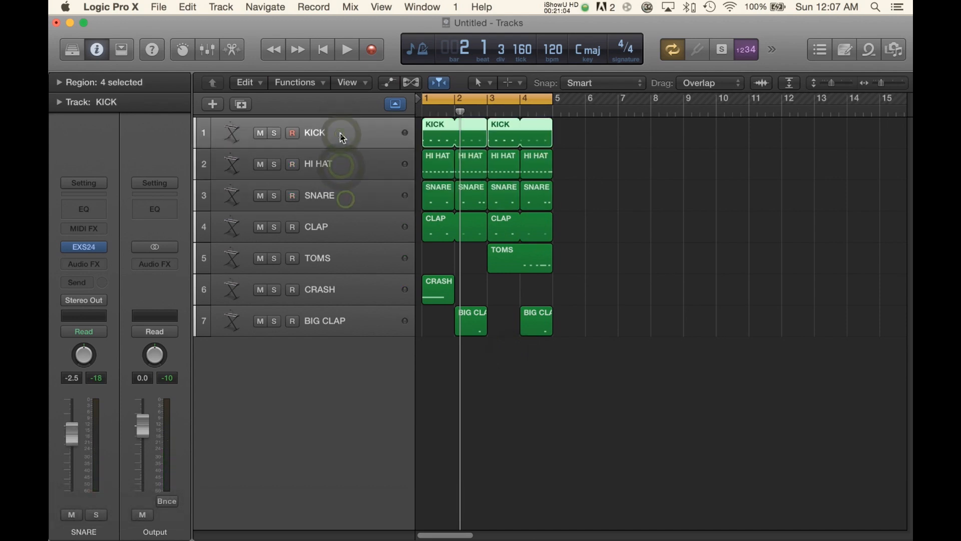
{"action": "left_click", "coordinate": [341, 166]}
{"action": "left_click", "coordinate": [340, 134]}
{"action": "left_click", "coordinate": [338, 228]}
{"action": "left_click", "coordinate": [349, 286]}
{"action": "left_click", "coordinate": [352, 321]}
{"action": "left_click", "coordinate": [336, 255]}
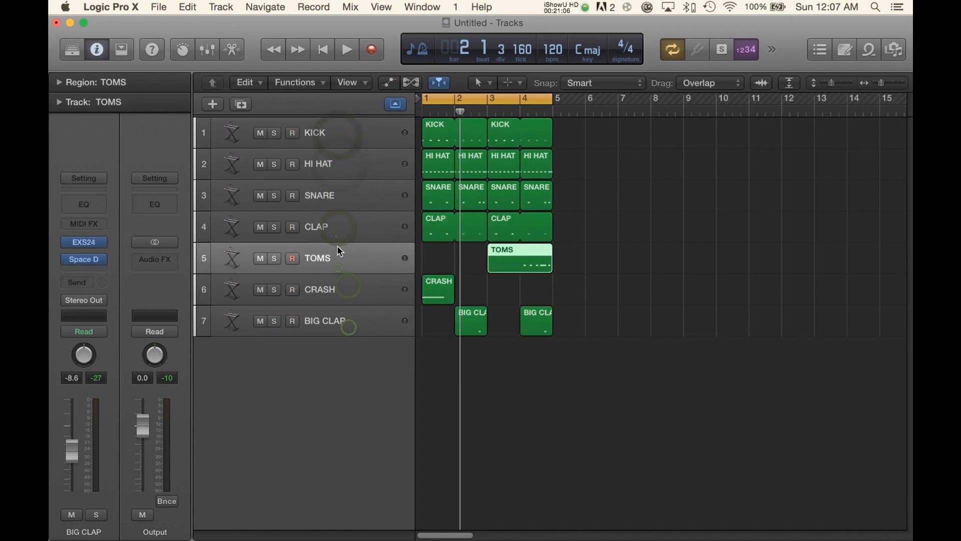
{"action": "left_click", "coordinate": [337, 230]}
{"action": "left_click", "coordinate": [338, 198]}
{"action": "left_click", "coordinate": [333, 167]}
{"action": "left_click", "coordinate": [333, 138]}
{"action": "left_click", "coordinate": [333, 190]}
{"action": "left_click", "coordinate": [335, 233]}
{"action": "left_click", "coordinate": [341, 290]}
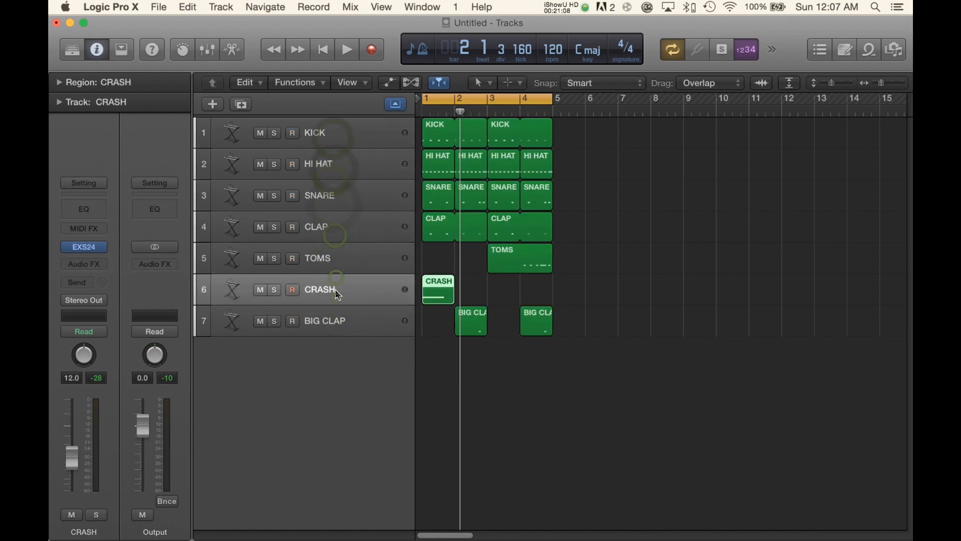
{"action": "left_click", "coordinate": [339, 258]}
{"action": "left_click", "coordinate": [337, 228]}
{"action": "left_click", "coordinate": [335, 196]}
{"action": "left_click", "coordinate": [330, 165]}
{"action": "left_click", "coordinate": [327, 130]}
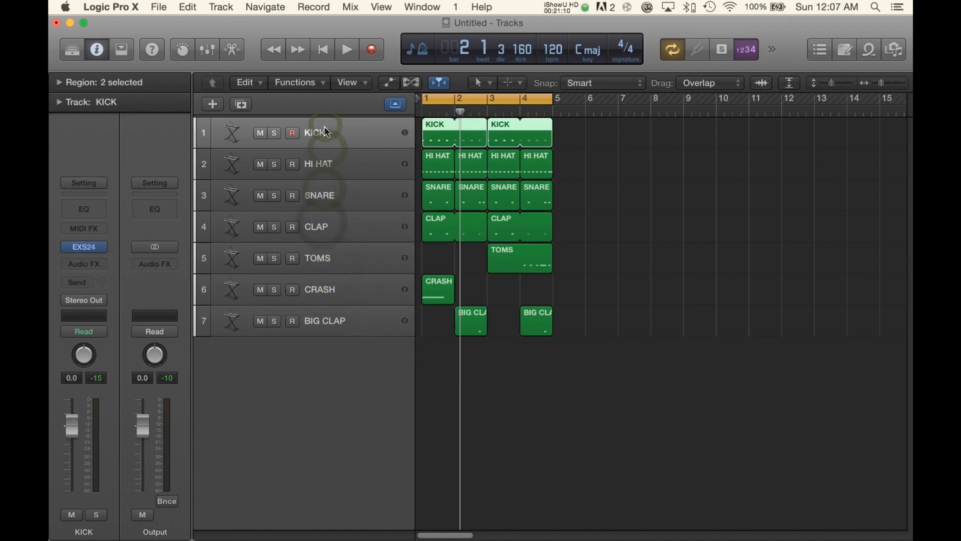
{"action": "key", "text": "space"}
{"action": "left_click", "coordinate": [326, 131]}
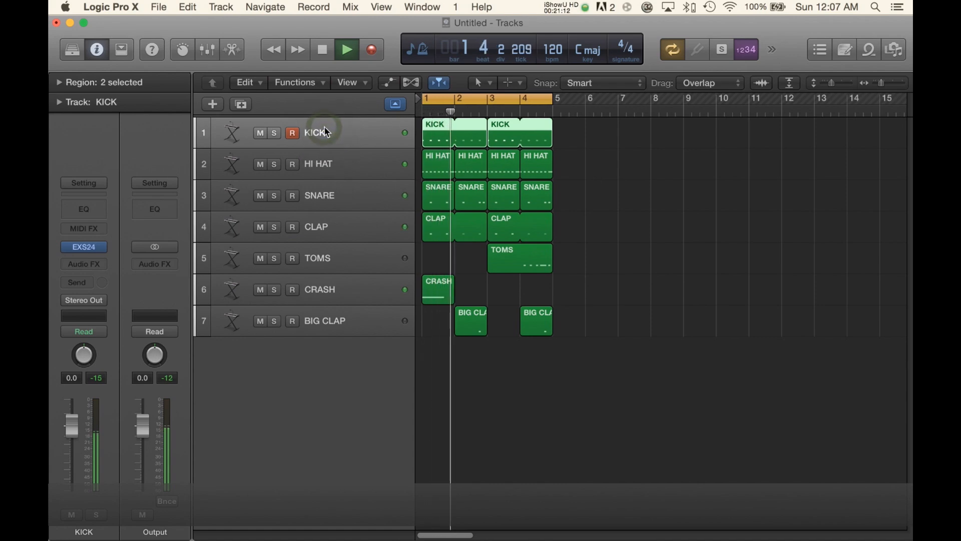